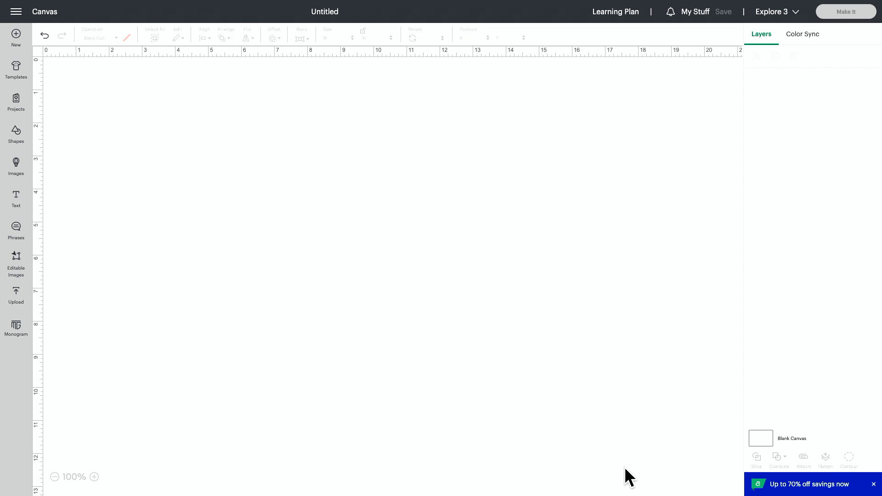
Add a heart and a wide five-pointed star from the free basic shapes to the canvas
left_click(16, 134)
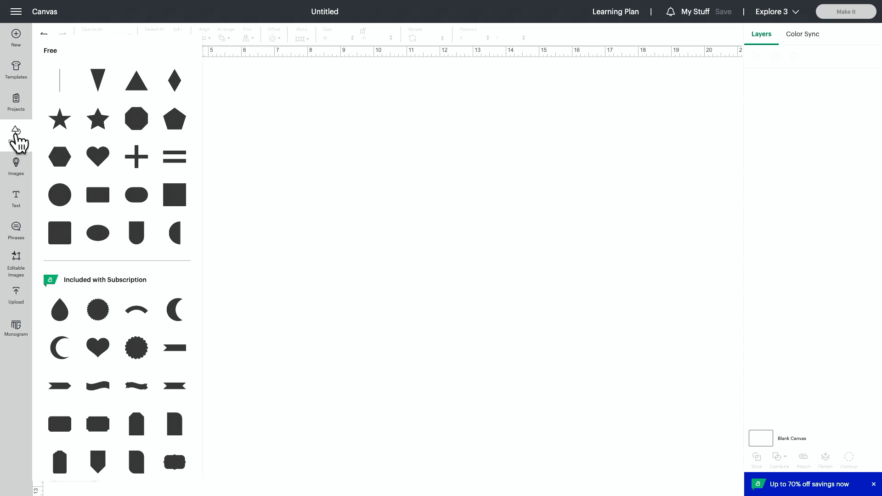
left_click(98, 157)
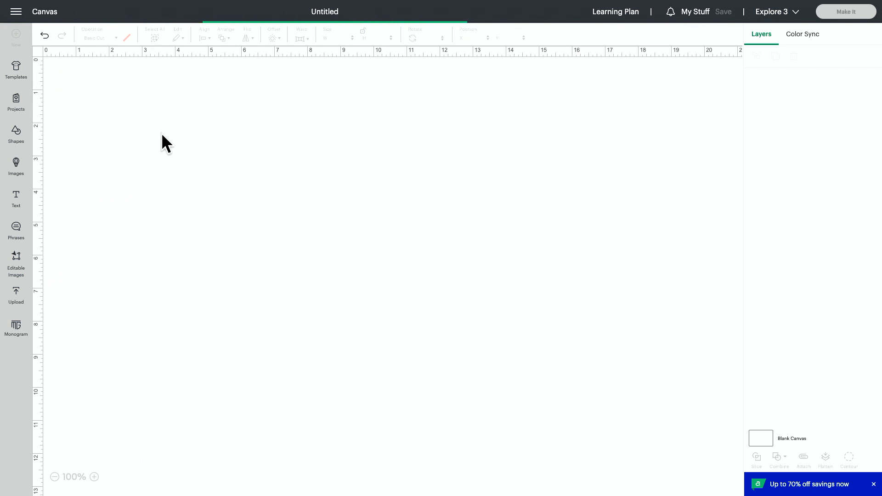
left_click_drag(122, 133, 155, 189)
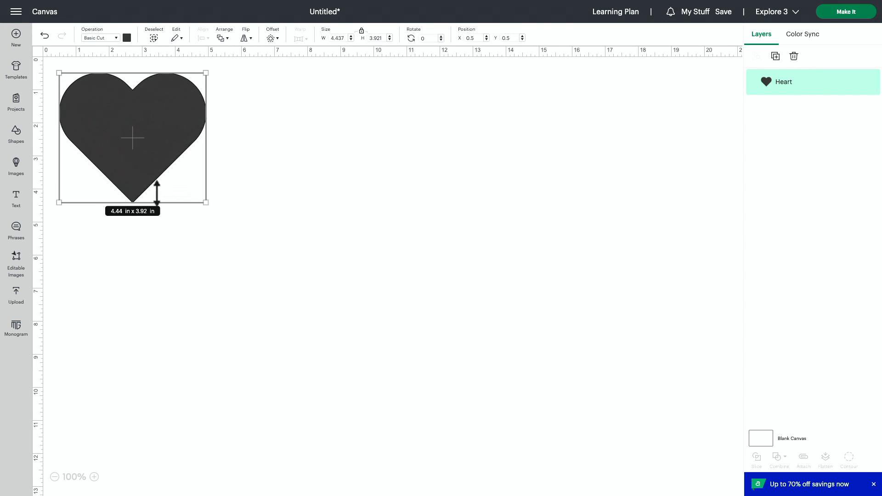
left_click(16, 138)
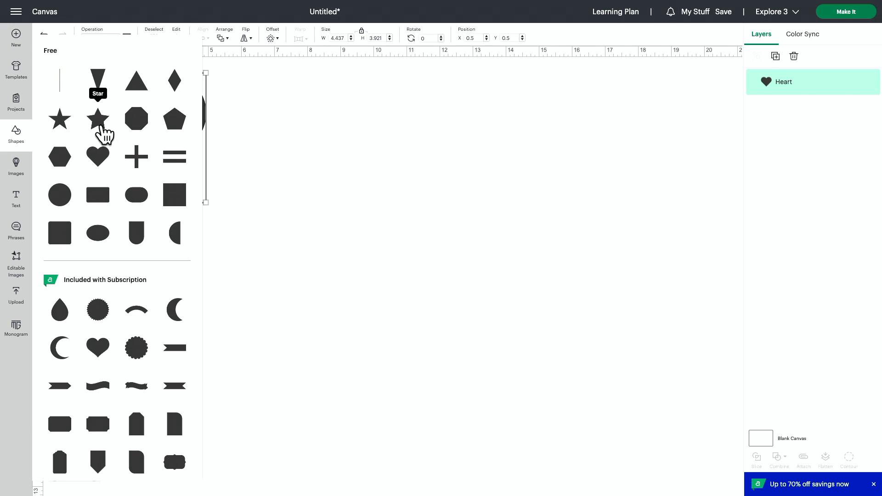
left_click(102, 127)
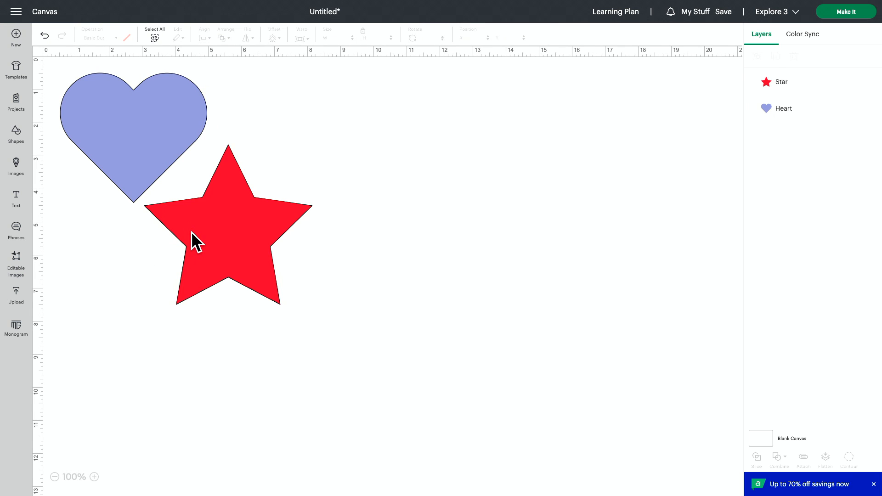
Move the star and the heart independently, keeping the star below and to the right of the heart
left_click_drag(203, 237, 304, 250)
mouse_move(99, 118)
left_mouse_down()
mouse_move(142, 134)
mouse_move(101, 117)
left_mouse_up()
left_click_drag(337, 242, 245, 224)
Group the star and the heart into one movable unit
left_click_drag(335, 375, 93, 102)
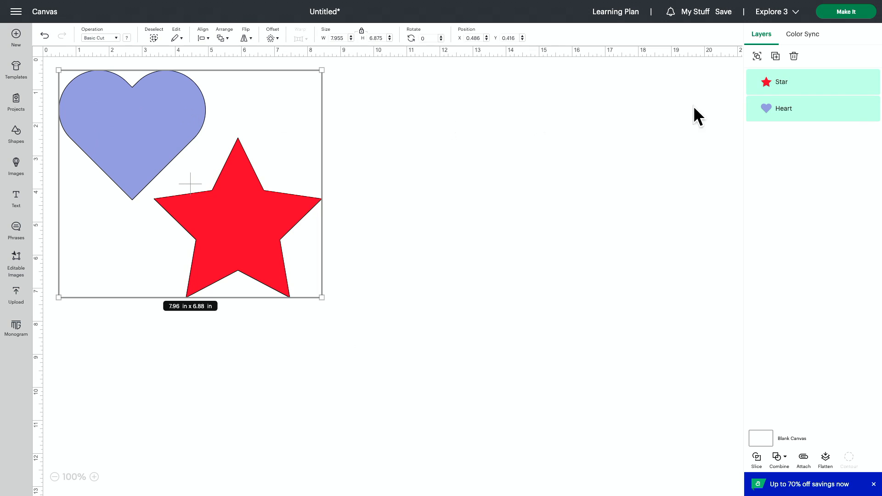
left_click(757, 56)
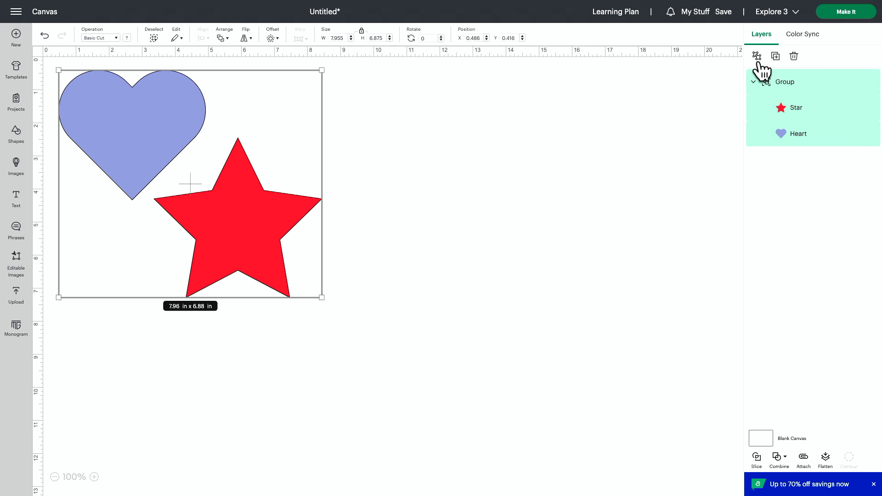
left_click(431, 347)
Move the grouped heart and star together toward the middle of the canvas
left_click_drag(237, 209, 307, 263)
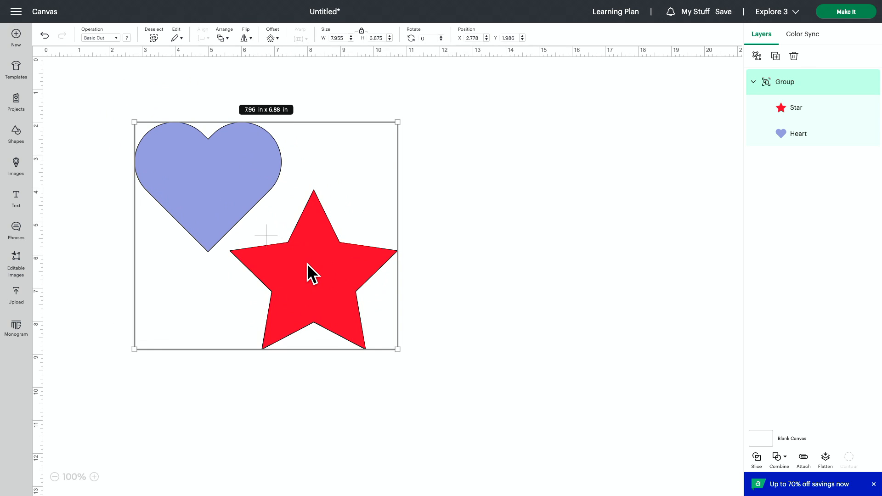
left_click(459, 287)
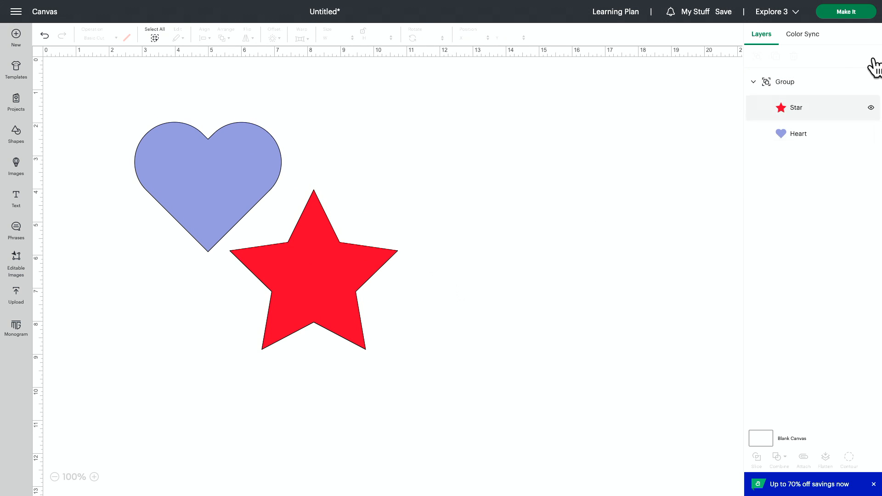
left_click_drag(353, 248, 348, 231)
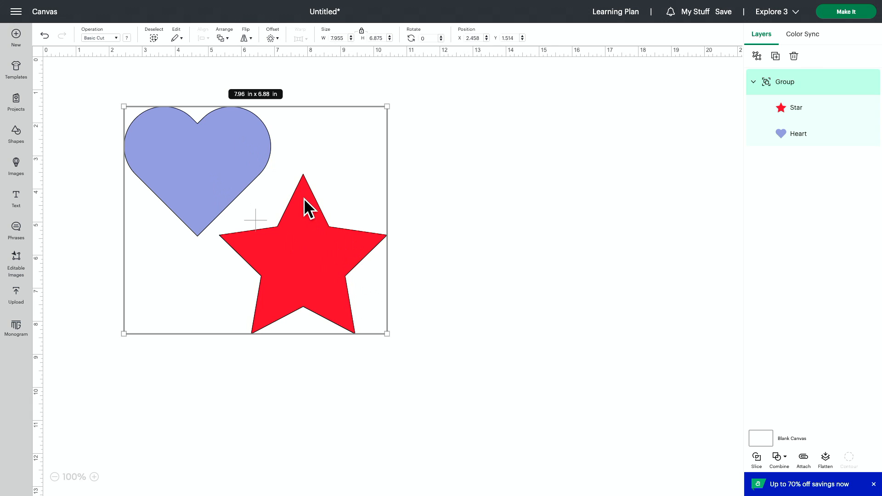
Preview how the grouped shapes are laid out on the red and blue cutting mats, and return to the canvas
left_click(848, 12)
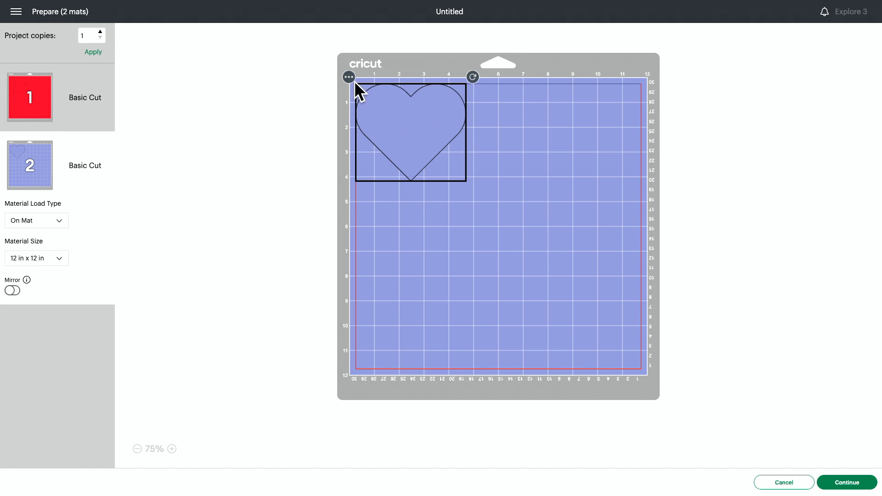
left_click_drag(426, 119, 417, 115)
left_click(41, 105)
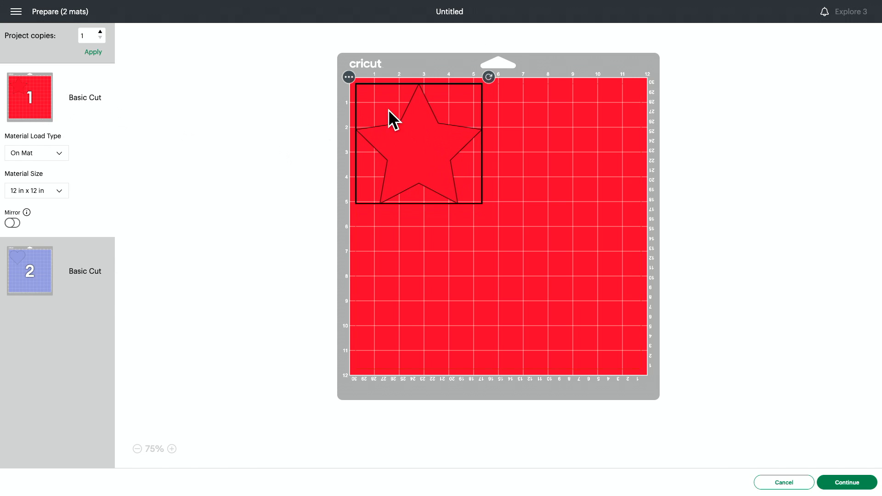
left_click(46, 294)
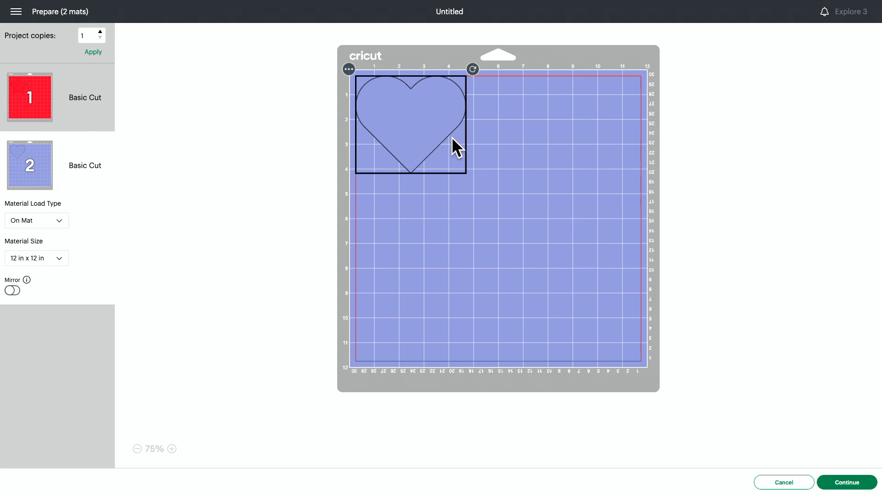
left_click(782, 482)
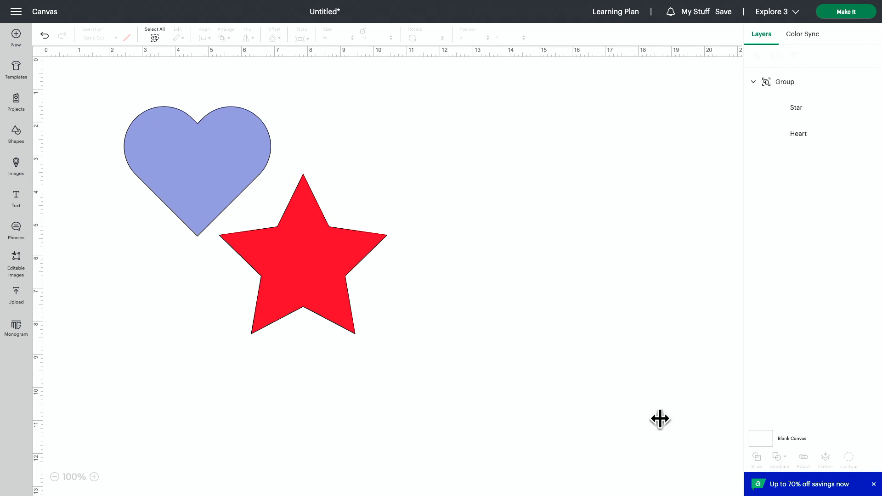
Recolor the heart inside the group to the star's red and shift the group slightly to the right
left_click(783, 134)
left_click(127, 41)
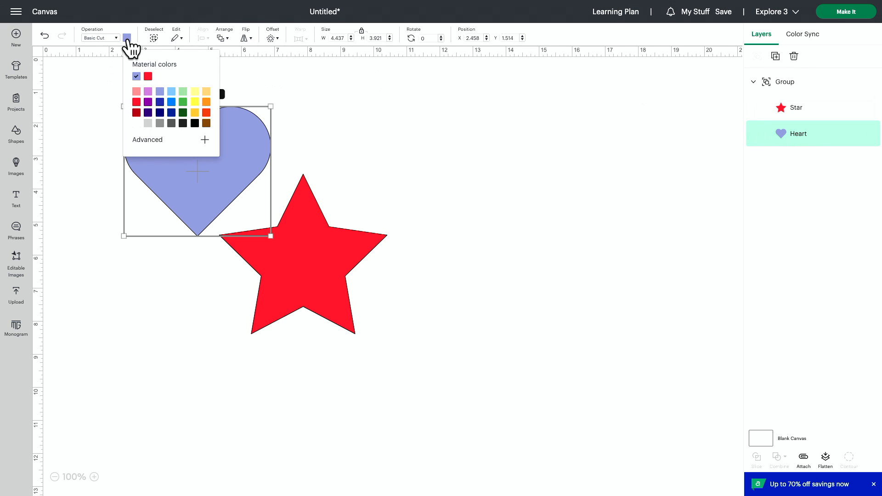
left_click(133, 109)
left_click(420, 144)
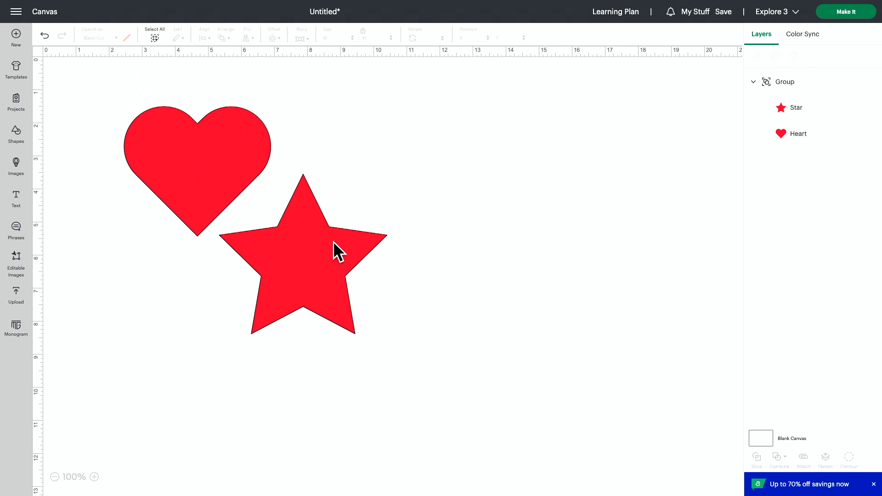
left_click_drag(332, 242, 356, 239)
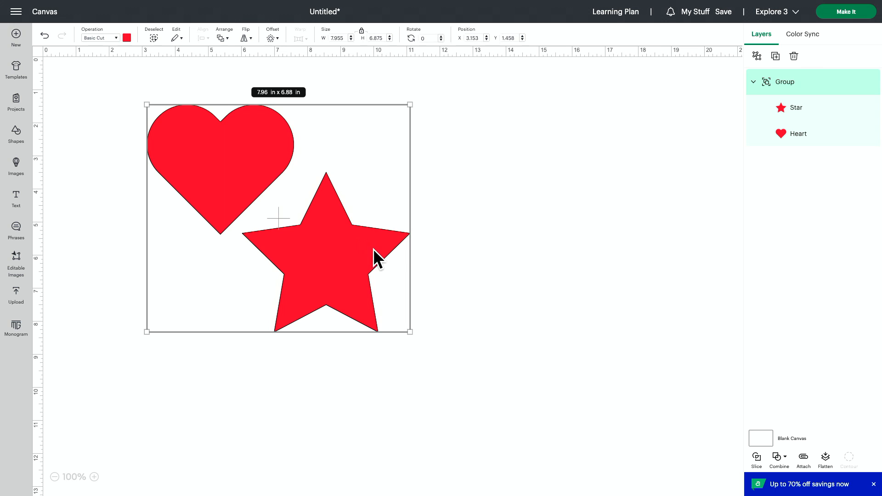
Check how the same-colored heart and star are arranged on the cutting mat, and return to the canvas
left_click(834, 11)
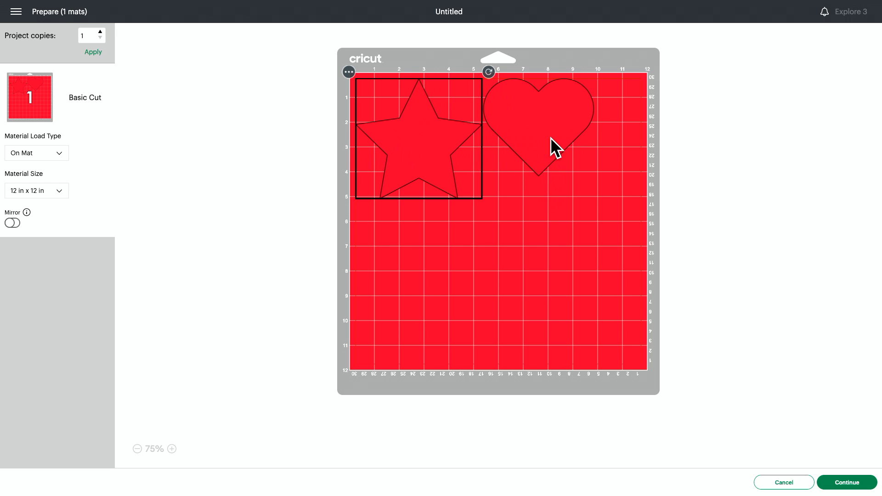
left_click(520, 130)
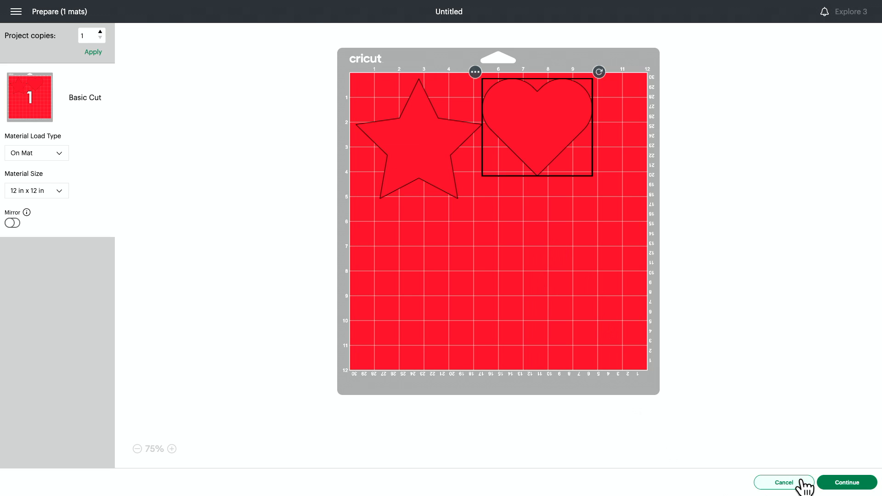
left_click(784, 482)
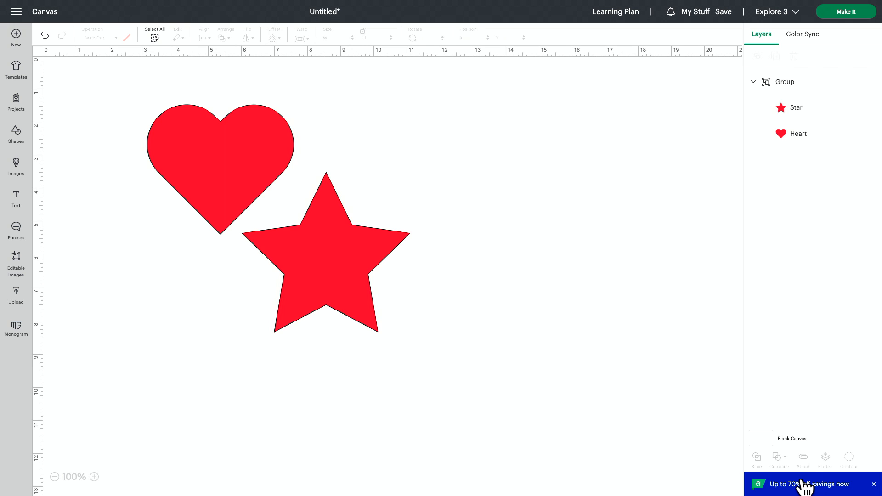
Ungroup the heart and star, and nudge the star slightly on its own
left_click(332, 255)
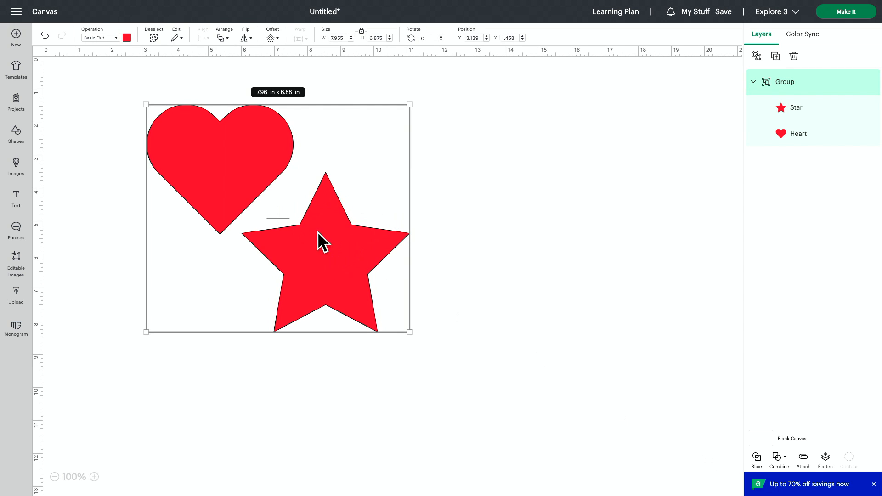
left_click(756, 56)
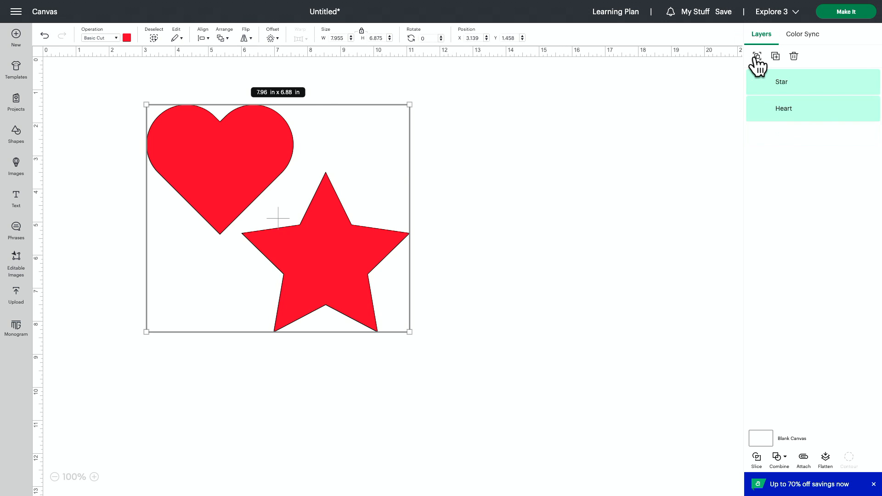
left_click(570, 174)
left_click_drag(376, 273, 379, 277)
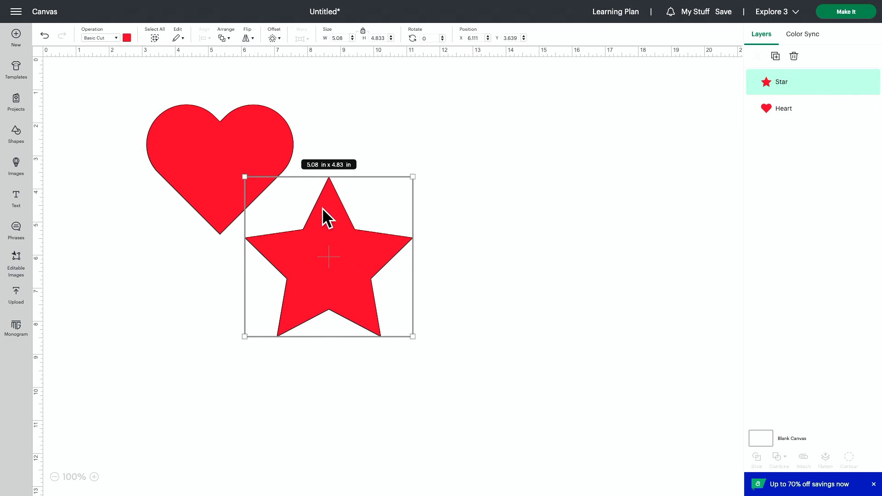
left_click(205, 167)
left_click(430, 423)
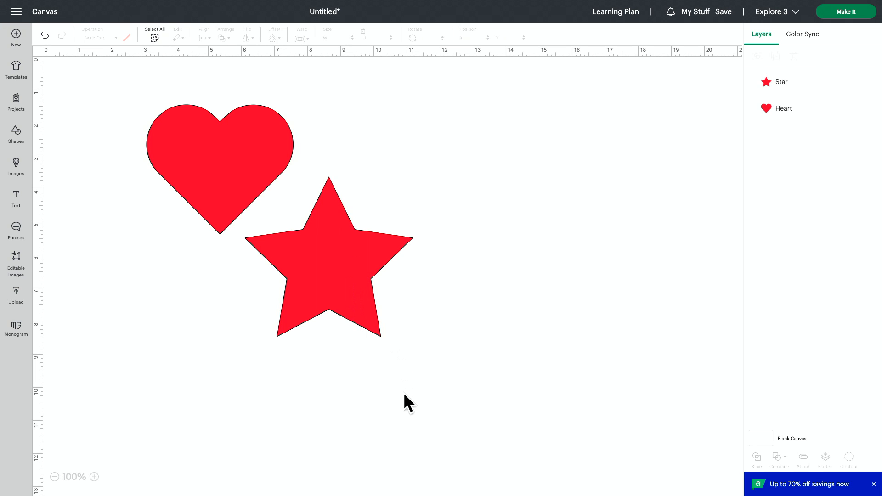
Attach the star and heart to fix their relative positions, and open the mat preview
left_click_drag(407, 393, 127, 91)
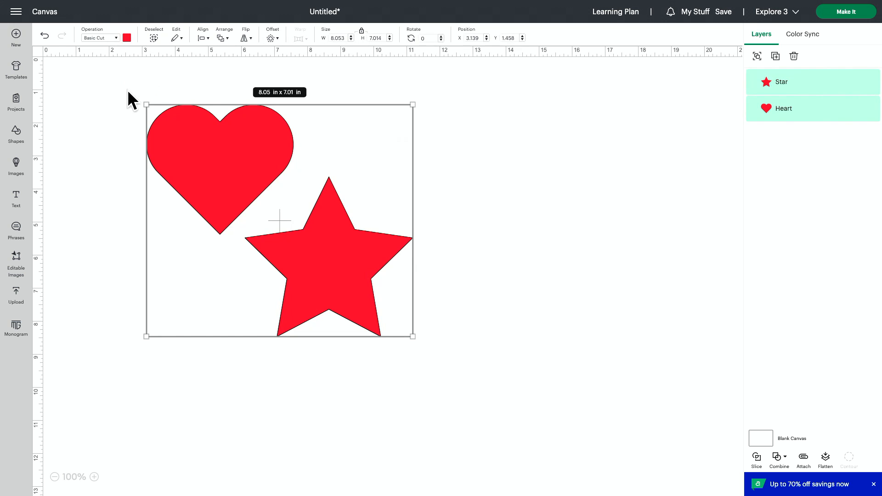
left_click(804, 460)
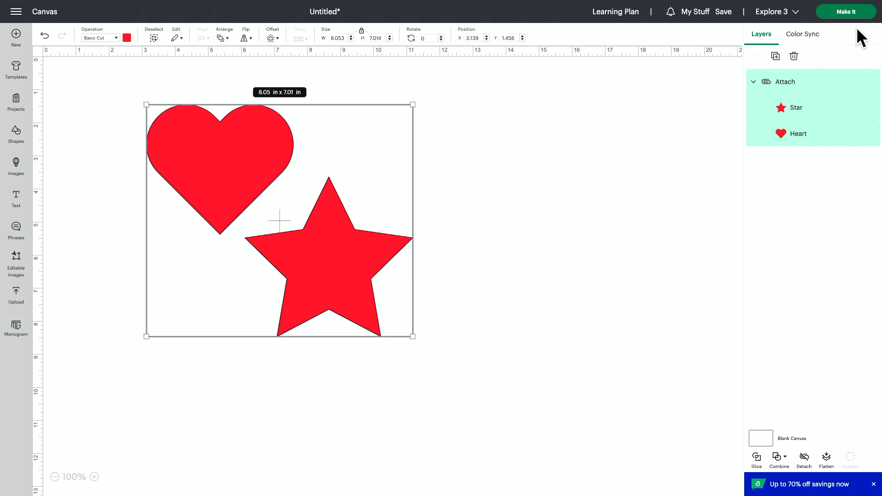
left_click(840, 15)
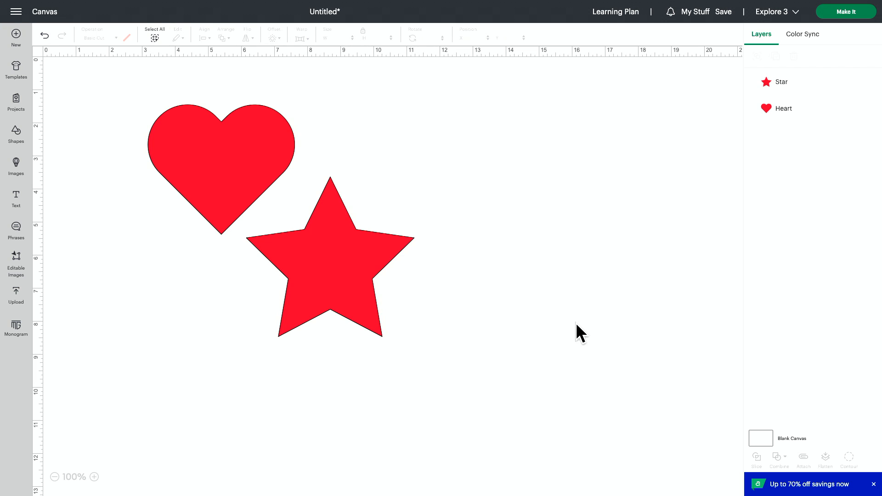
Move the star up and to the left so that it overlaps the lower right part of the heart
left_click_drag(312, 264, 267, 227)
left_click(434, 140)
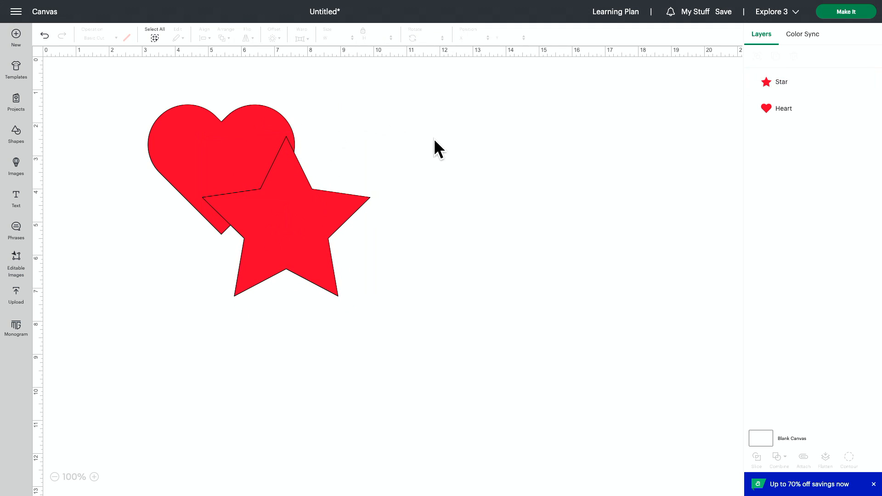
left_click_drag(389, 97, 213, 197)
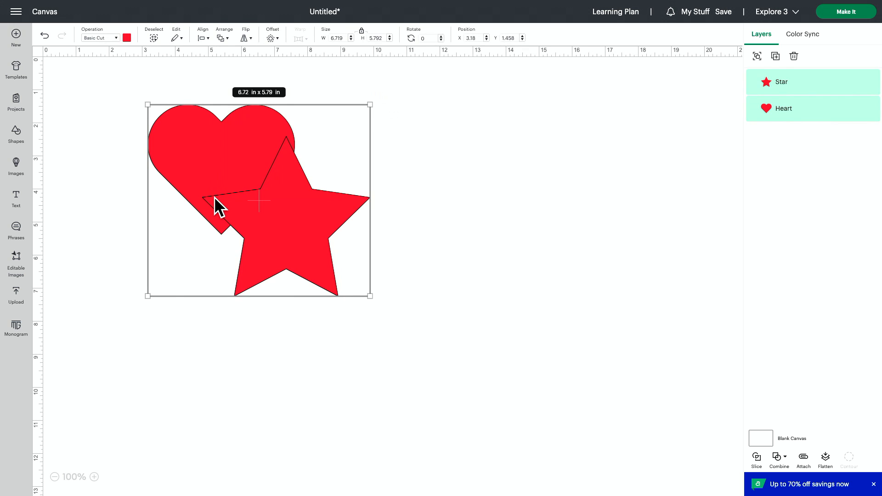
left_click(495, 318)
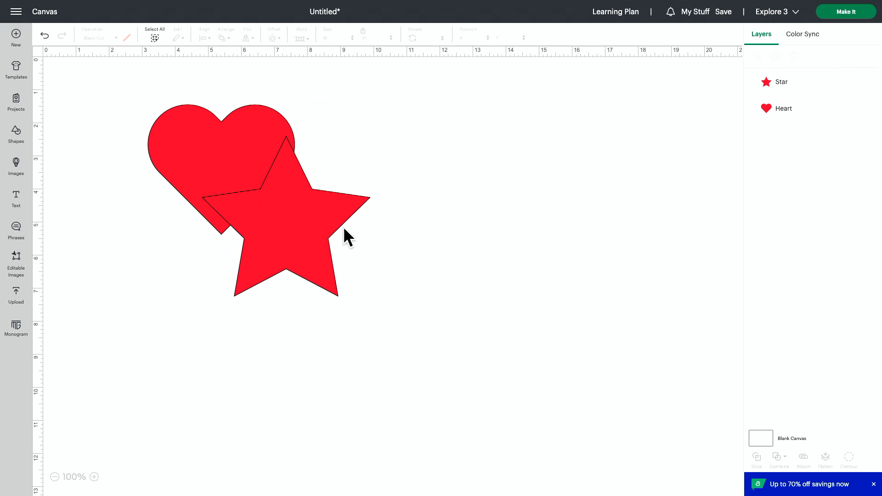
Weld the overlapping star and heart into a single shape and select the merged shape
left_click_drag(355, 109, 208, 241)
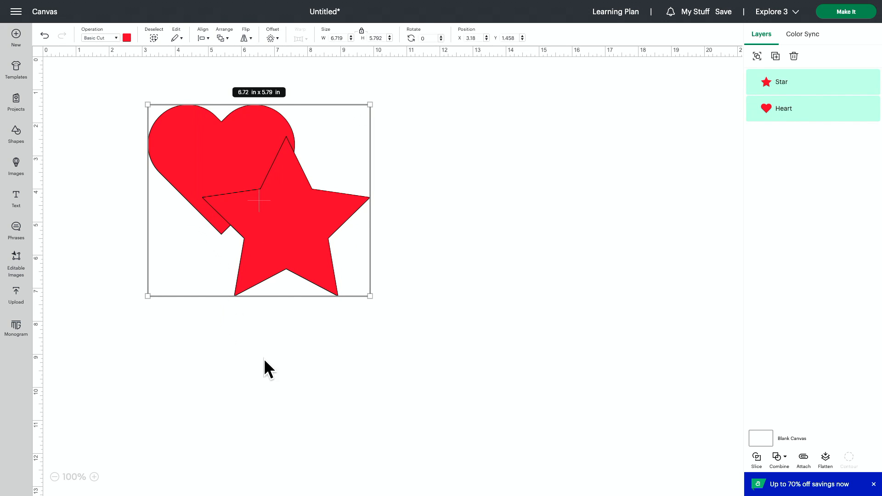
left_click(776, 457)
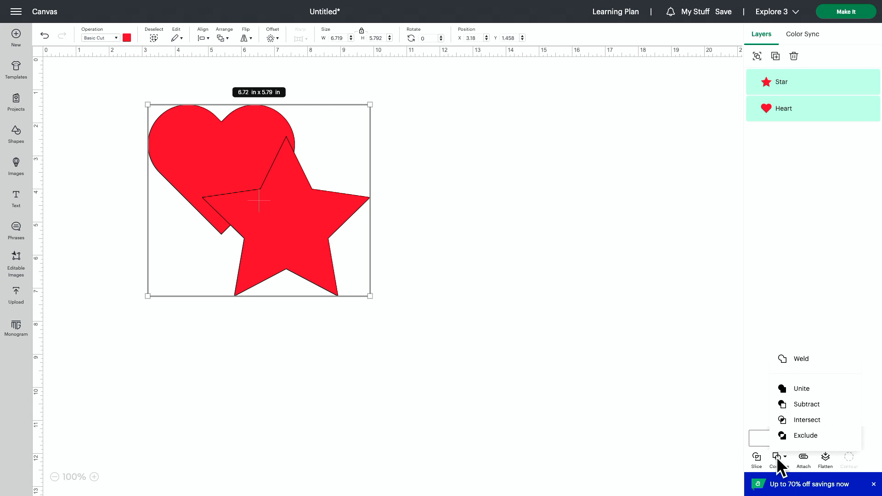
left_click(789, 363)
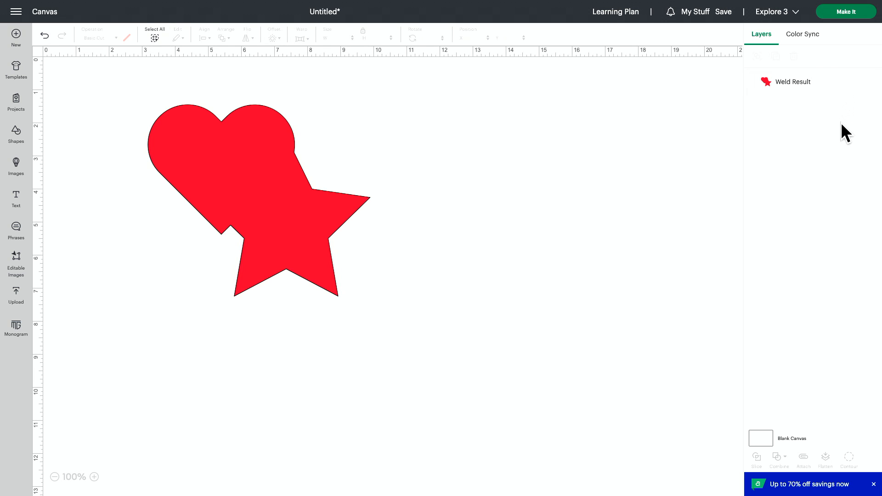
left_click(814, 87)
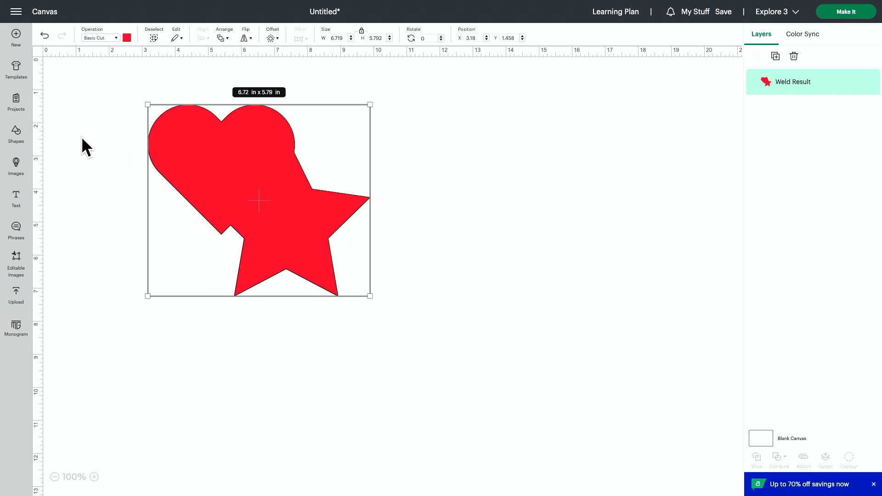
Undo the weld and move the star slightly up and to the left over the heart, to about X 4.65, Y 2.29 in
left_click(44, 36)
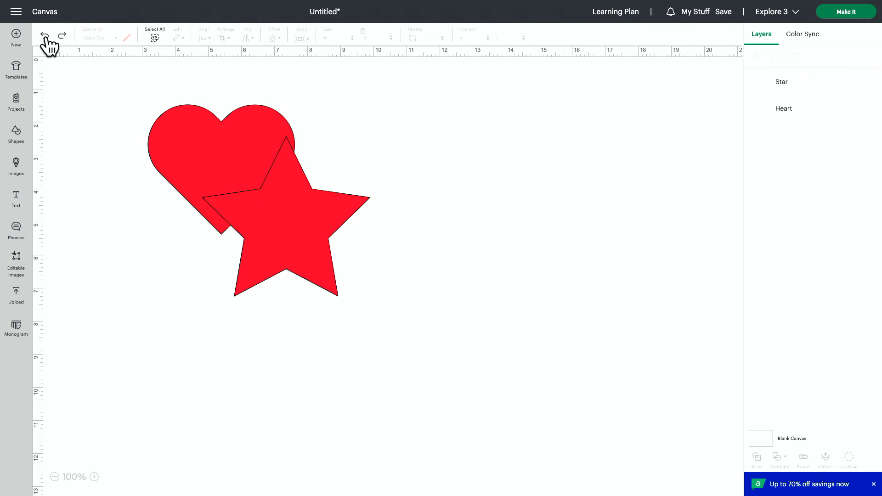
left_click(299, 220)
left_click_drag(299, 220, 292, 216)
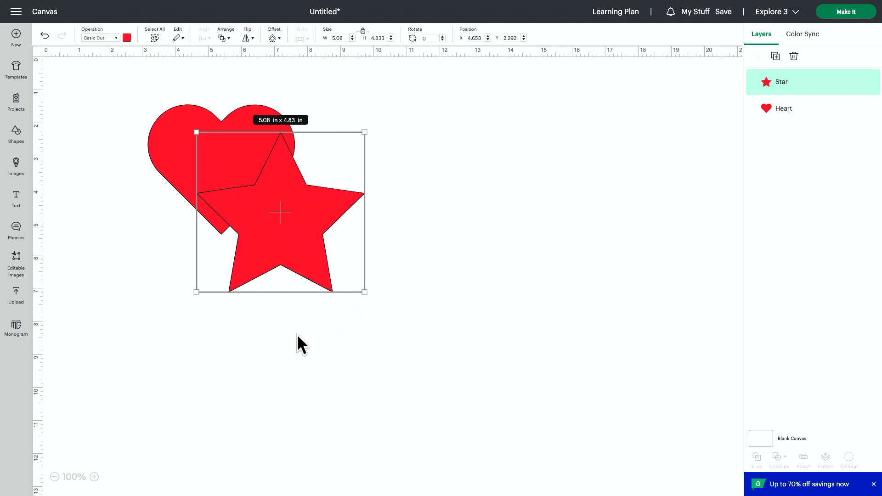
Weld the overlapping star and heart into a single shape again
left_click_drag(293, 350, 145, 92)
left_click(779, 457)
left_click(794, 361)
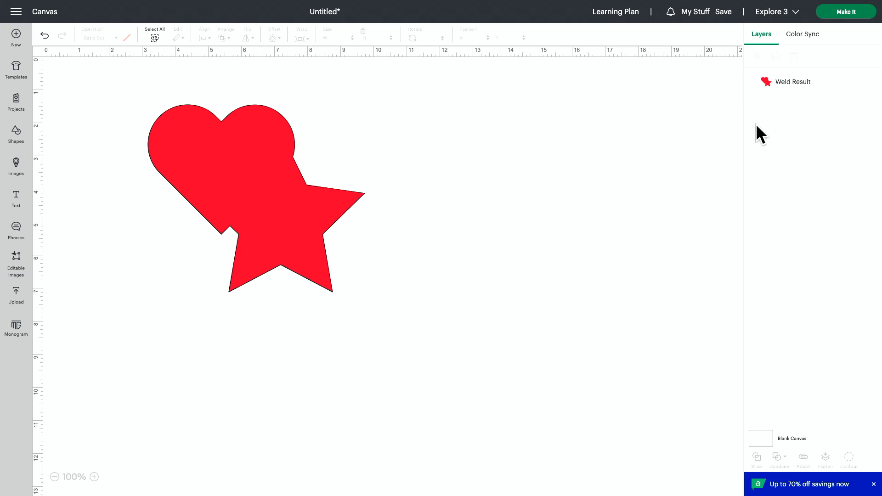
Save the project with the title "stars and hearts" and add it to the first listed collection
left_click(724, 13)
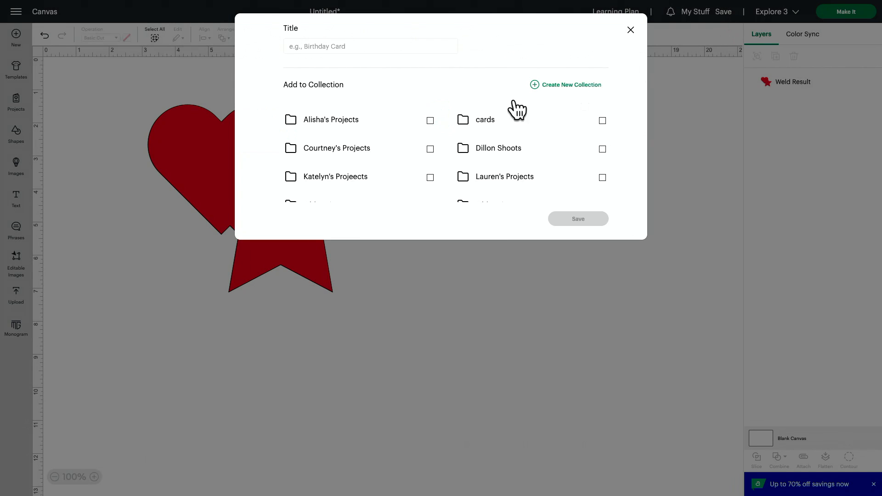
left_click(390, 45)
type("star")
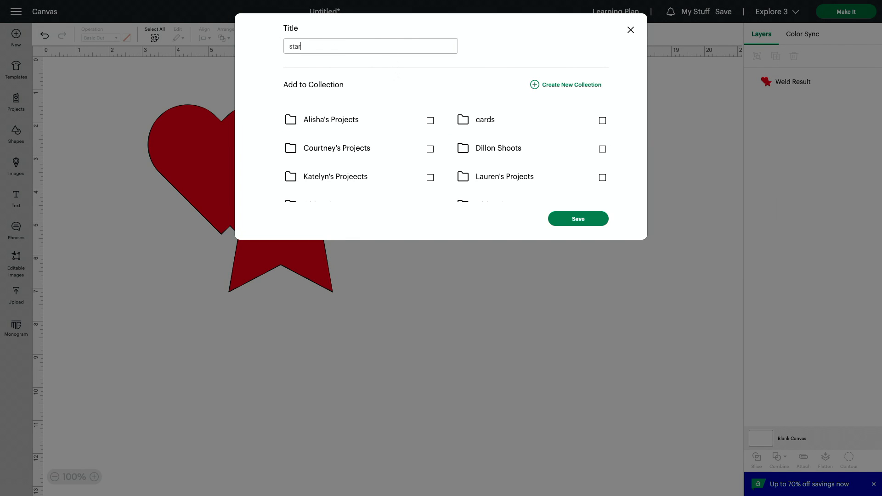
type("s and hearts")
left_click(430, 120)
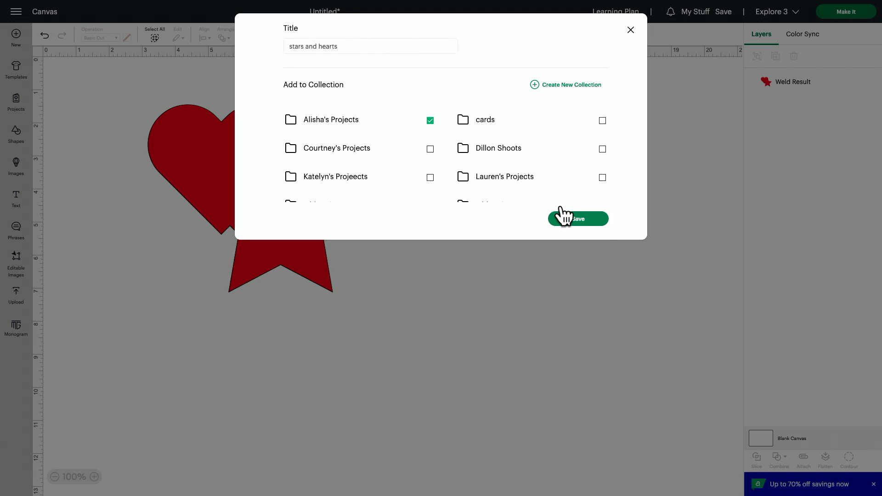
left_click(583, 217)
Find the "stars and hearts" project in its saved collection and open it on the canvas for customizing
left_click(697, 11)
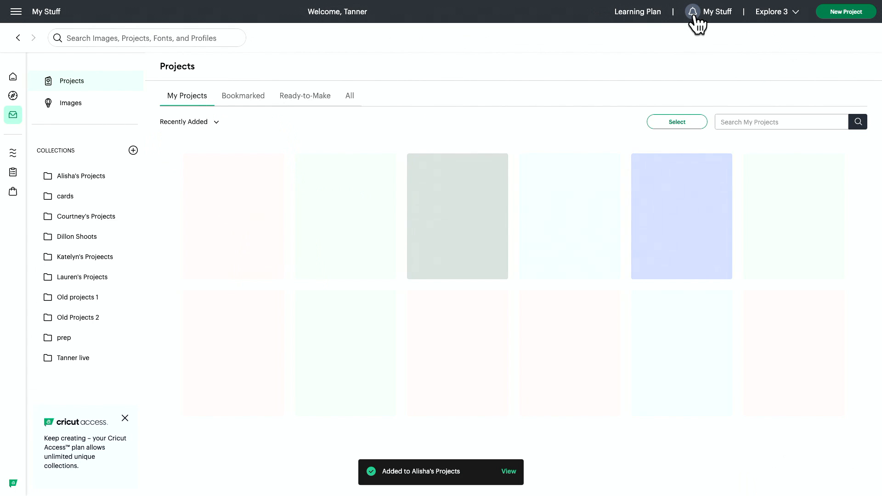
left_click(90, 217)
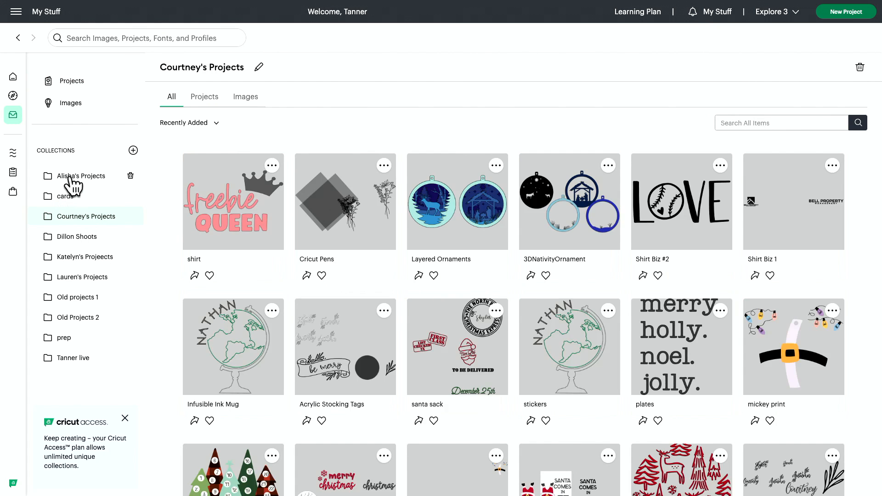
left_click(70, 178)
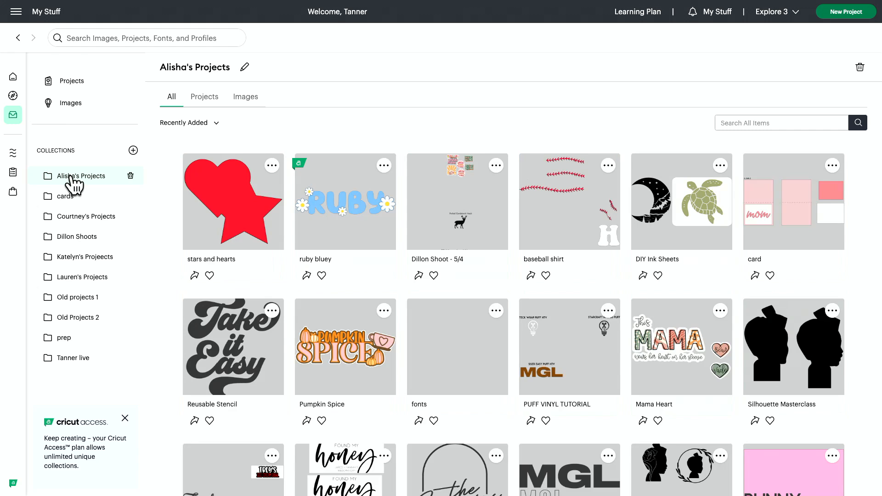
left_click(247, 233)
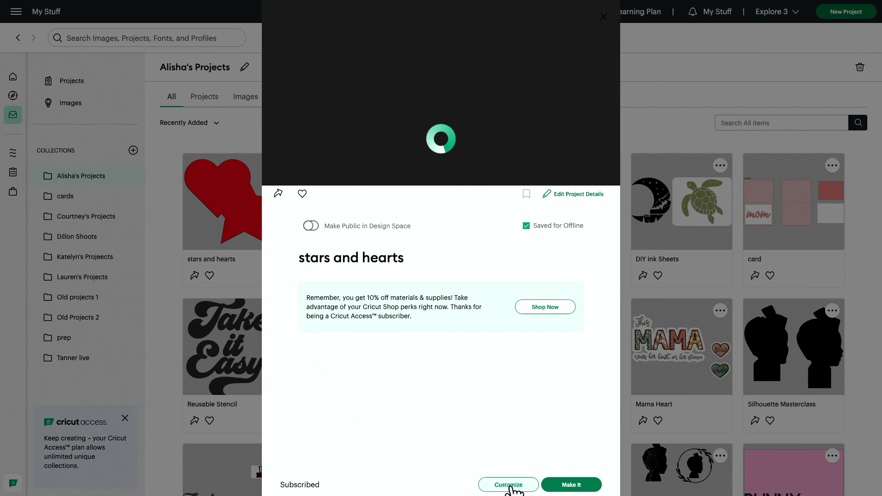
left_click(510, 485)
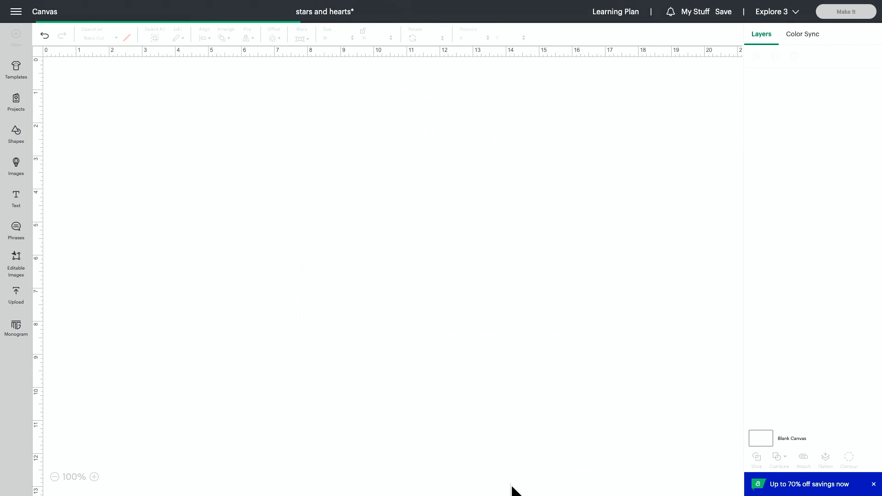
Move the welded shape to the right side of the canvas, to about X 11.29, Y 1.47 in
left_click(299, 199)
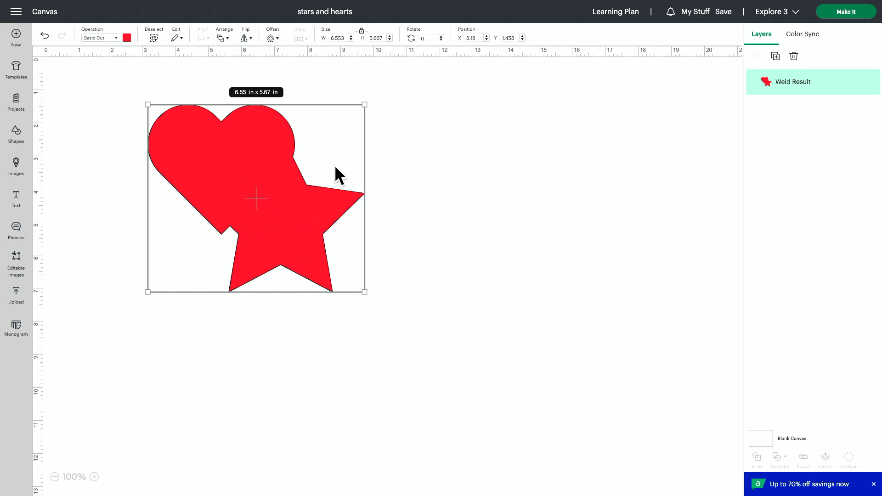
left_click_drag(285, 224, 297, 230)
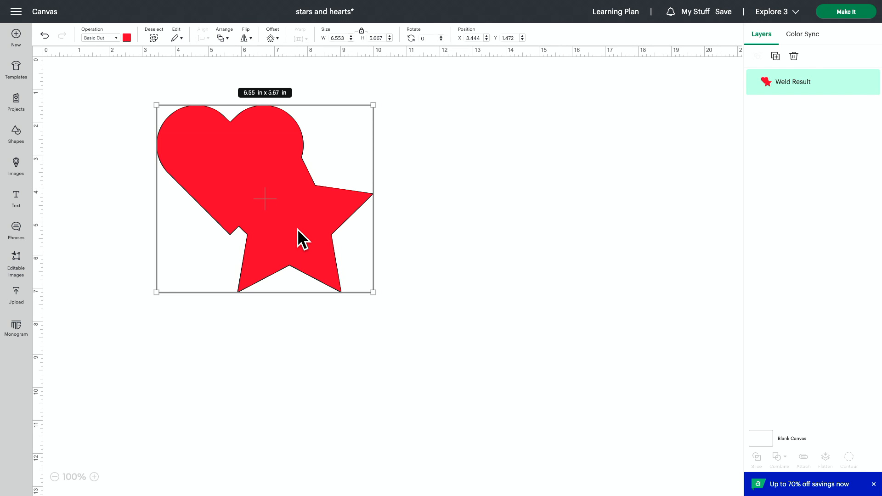
left_click_drag(301, 189, 559, 187)
Add a basic heart left of the welded shape and a basic five-pointed star below and to the right of the heart
left_click(12, 143)
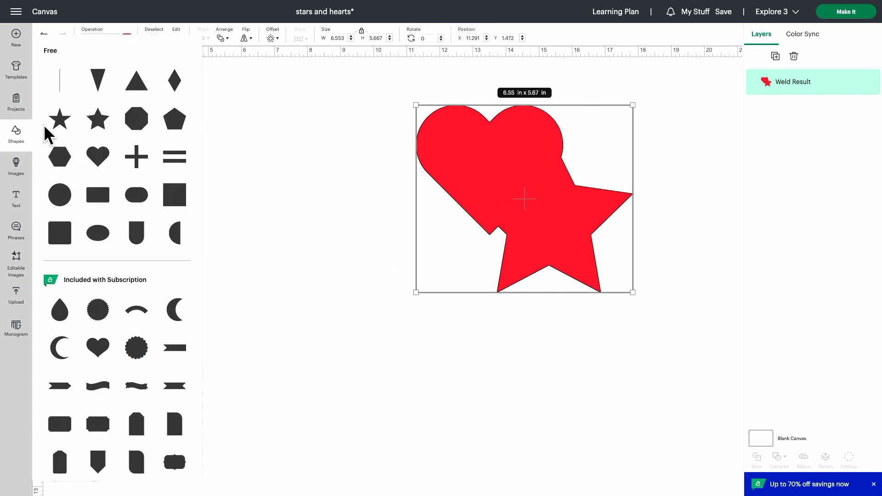
left_click(99, 157)
left_click_drag(130, 136, 177, 170)
left_click(9, 132)
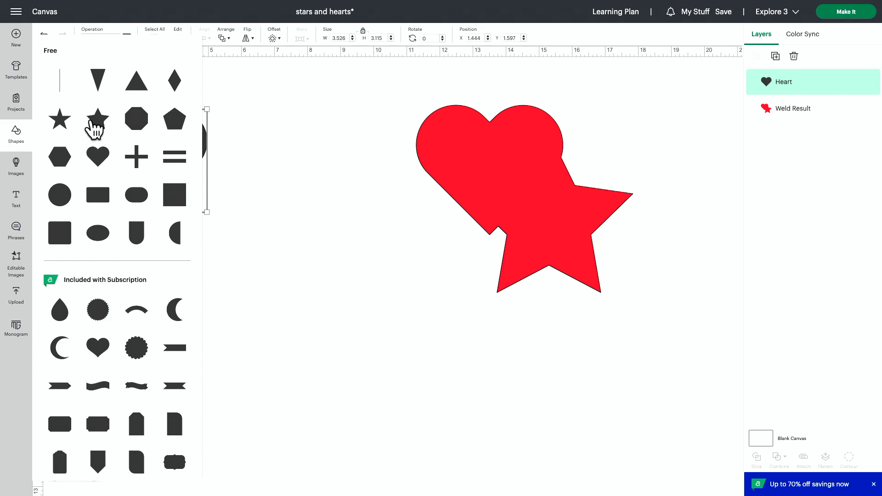
left_click(91, 121)
left_click_drag(115, 129, 232, 247)
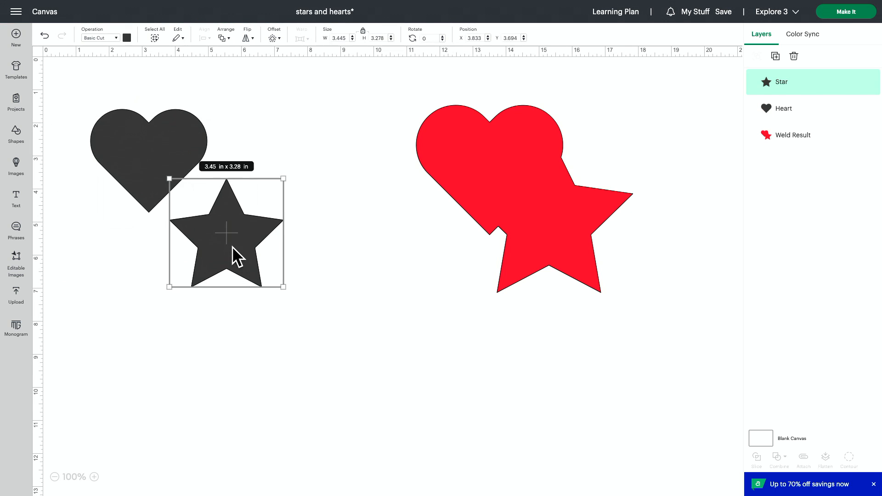
Enlarge the new heart and star together to about 7.55 x 6.96 in overall and color both red
left_click(184, 160, "shift")
left_click_drag(284, 286, 328, 336)
left_click(127, 38)
left_click(137, 101)
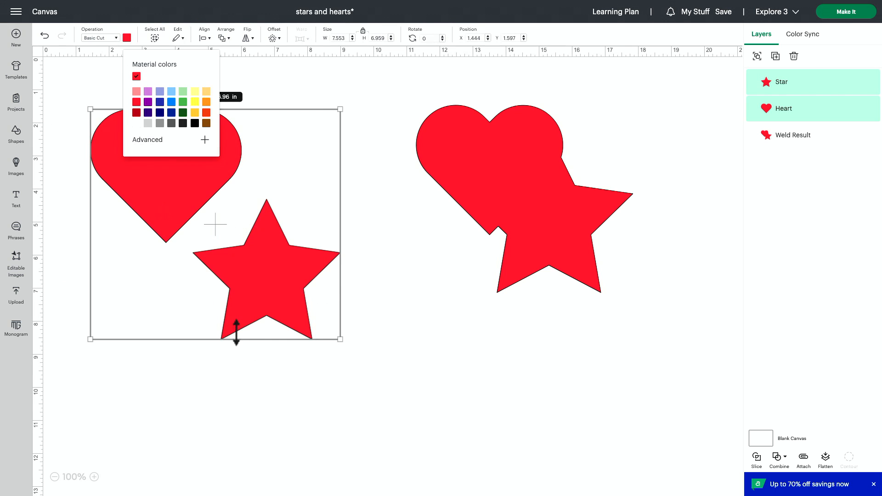
Overlap the star with the lower right part of the new heart and combine the two shapes with Unite
left_click(276, 398)
left_click_drag(254, 297, 210, 241)
left_click_drag(214, 334, 85, 132)
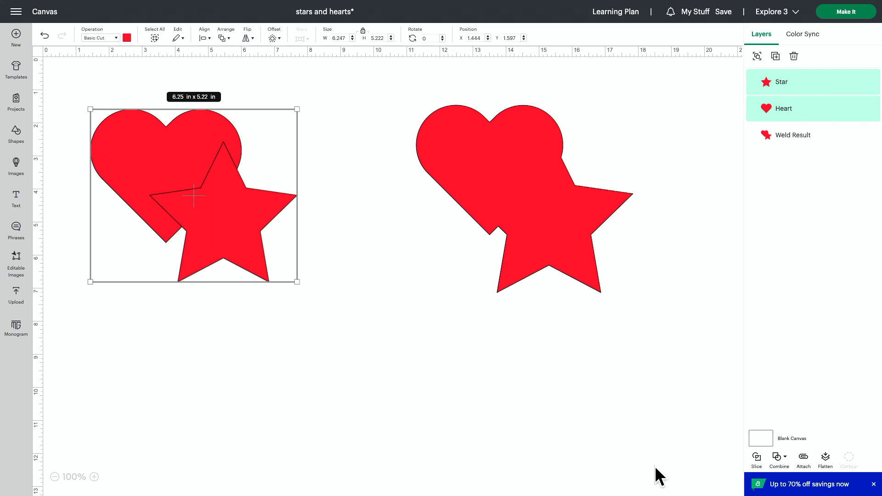
left_click(779, 461)
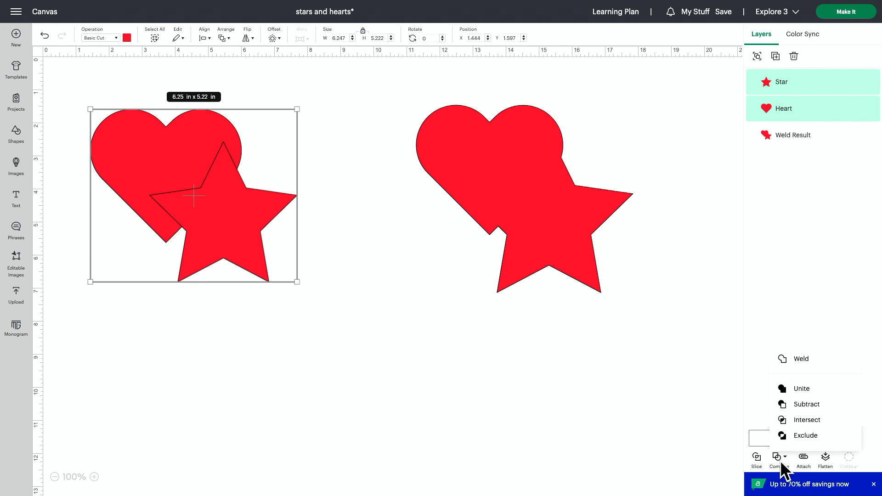
left_click(801, 391)
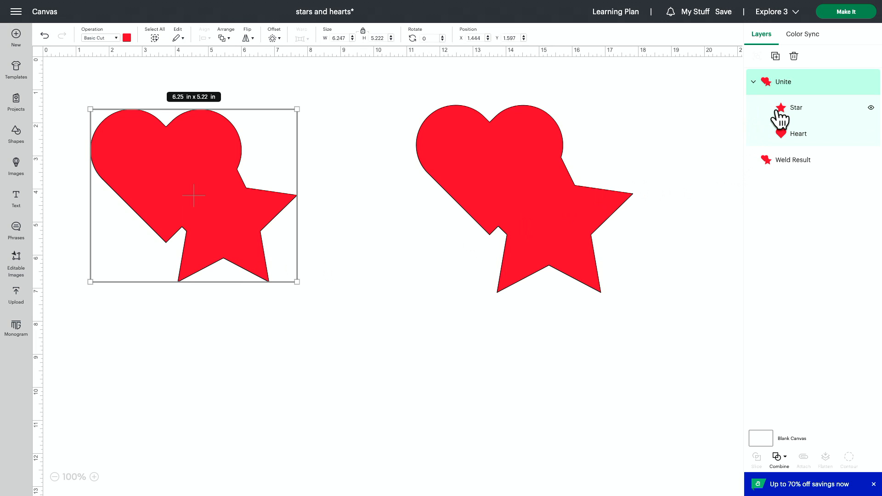
Move only the heart within the united shape to the lower right of the star, at about X 5.14, Y 4.04 in
left_click(786, 146)
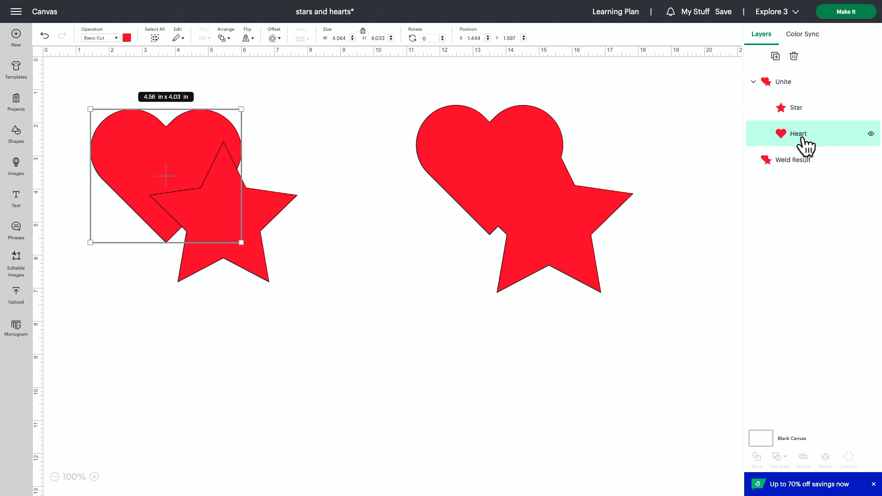
left_click_drag(179, 144, 234, 261)
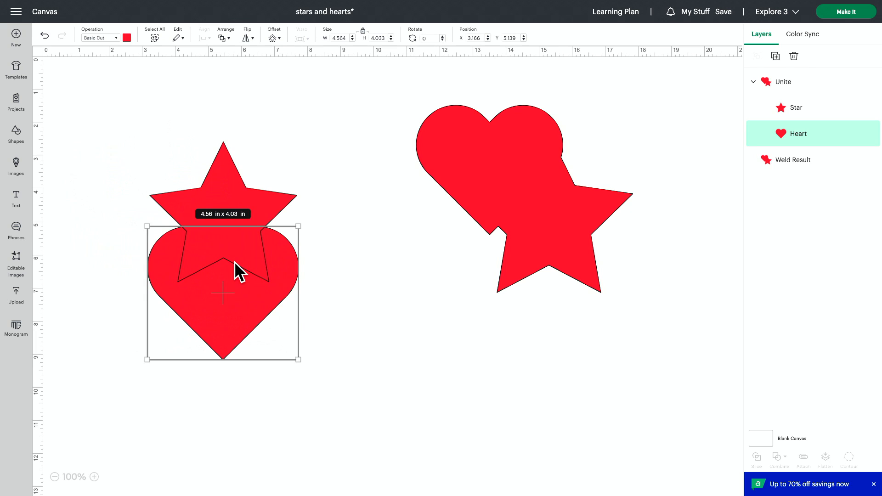
left_click_drag(239, 308, 305, 272)
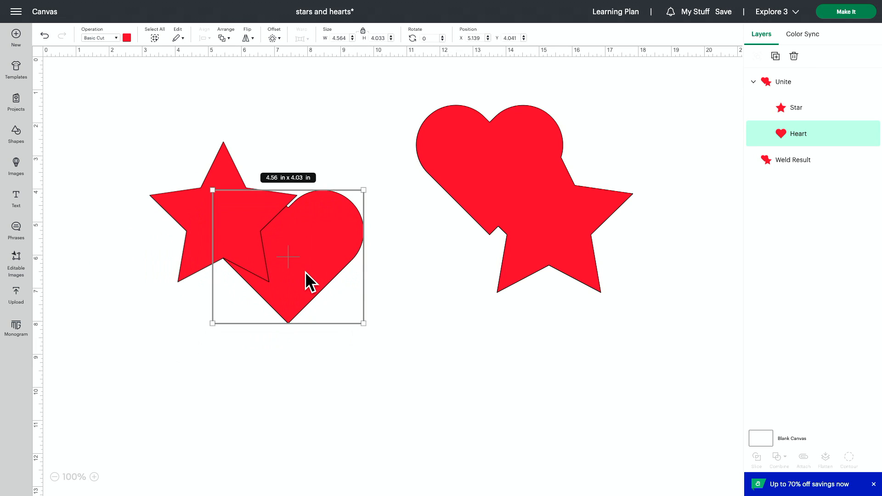
left_click(373, 384)
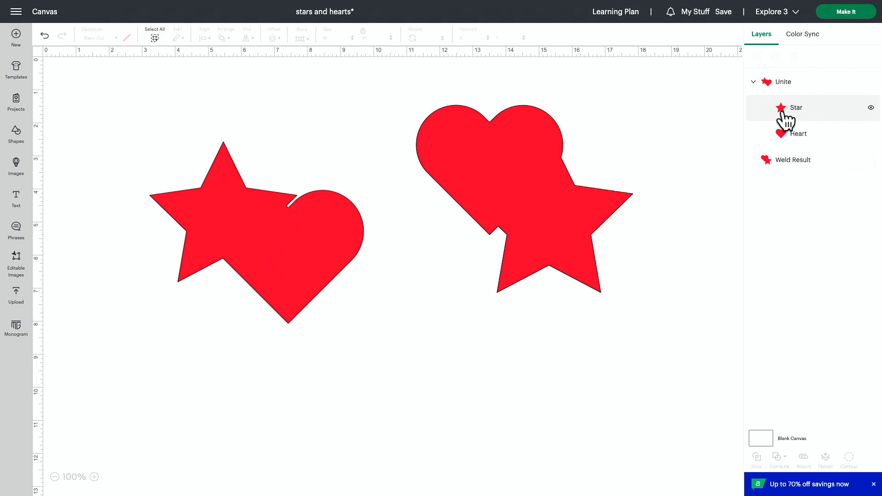
Enlarge the heart inside the united shape and tilt it clockwise, and shift the whole united shape up and to the left
left_click(799, 140)
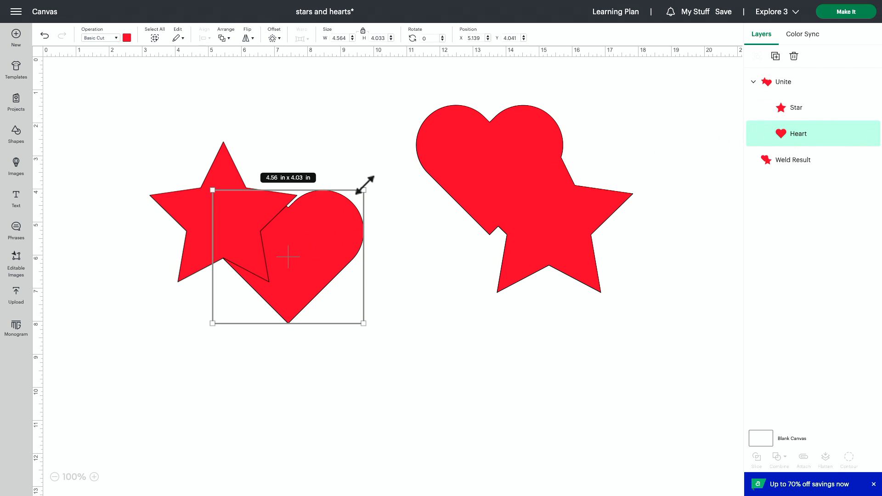
left_click_drag(364, 187, 435, 201)
left_click(268, 339)
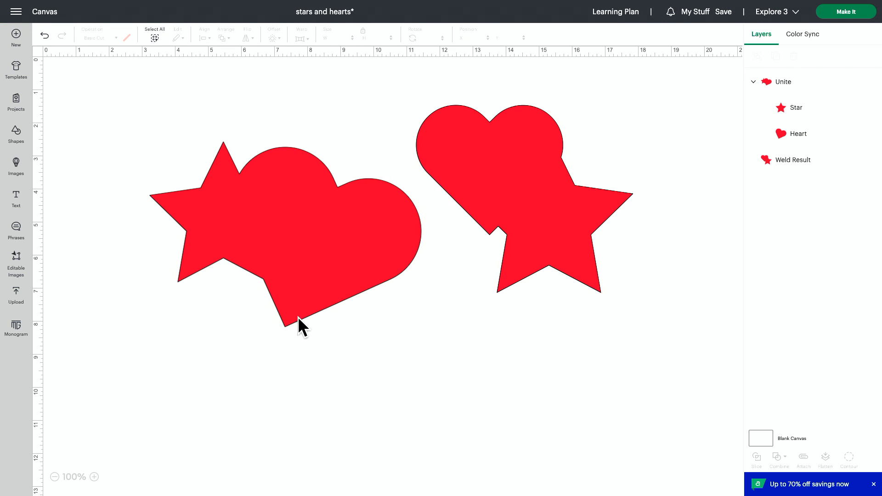
left_click_drag(302, 289, 257, 263)
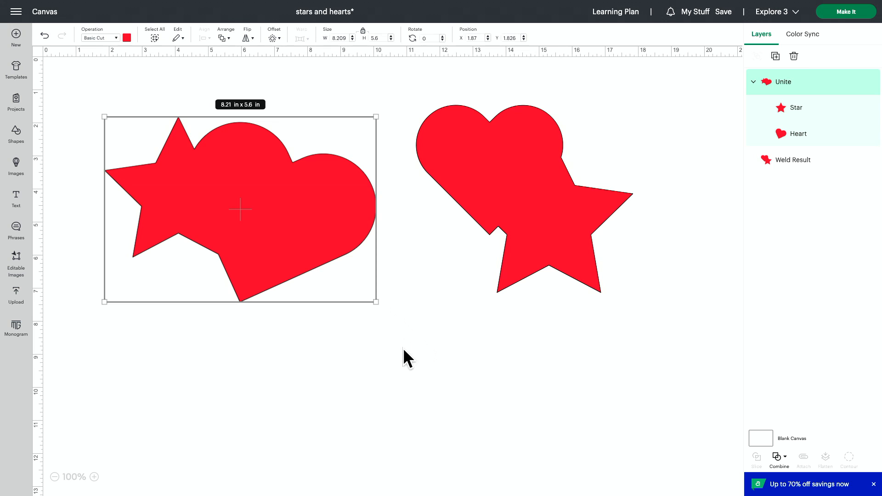
Save the project and reopen "stars and hearts" from its collection for customizing
left_click(723, 14)
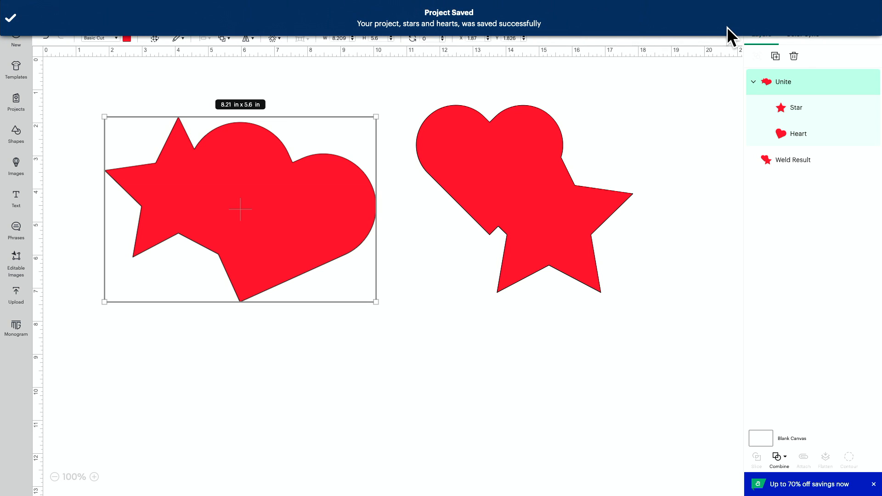
left_click(699, 13)
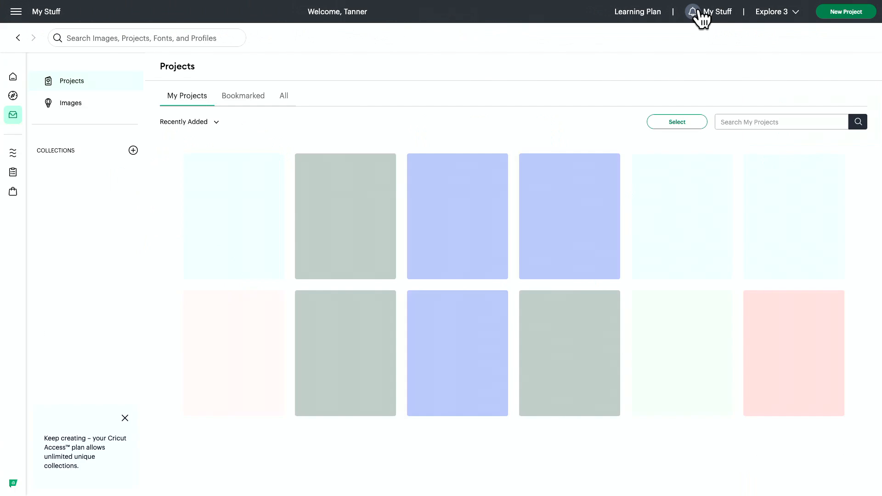
left_click(92, 217)
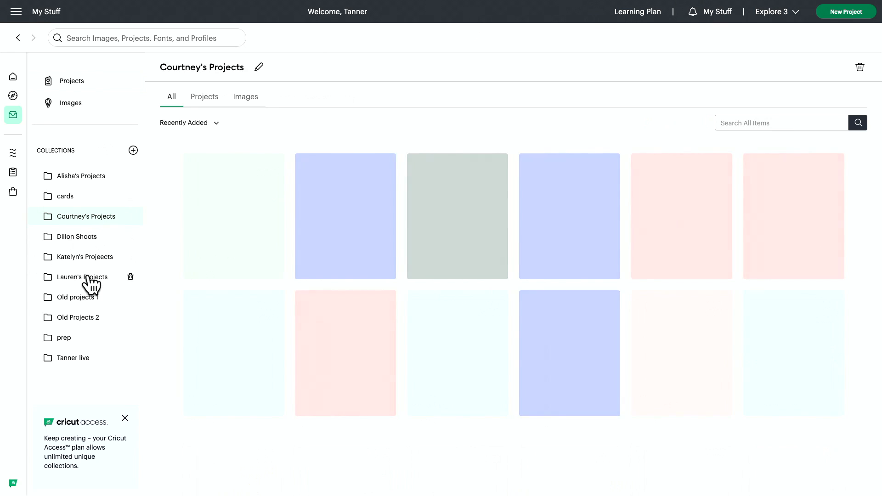
left_click(90, 277)
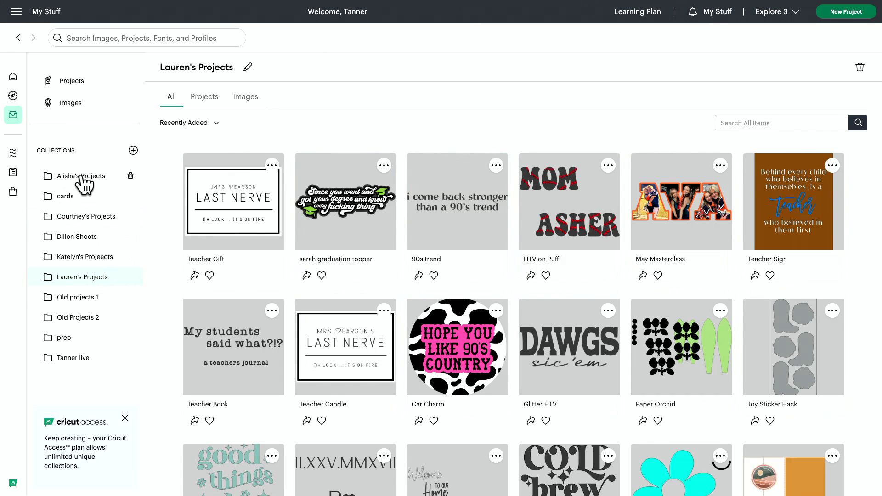
left_click(84, 183)
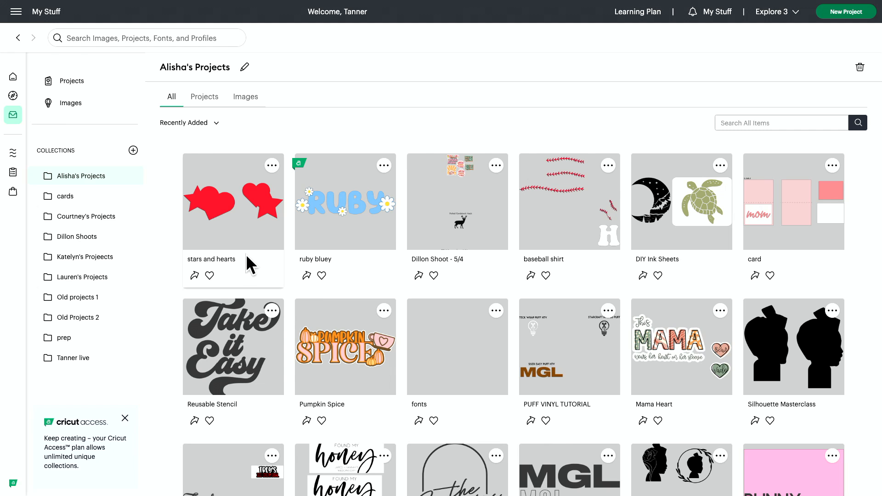
left_click(233, 217)
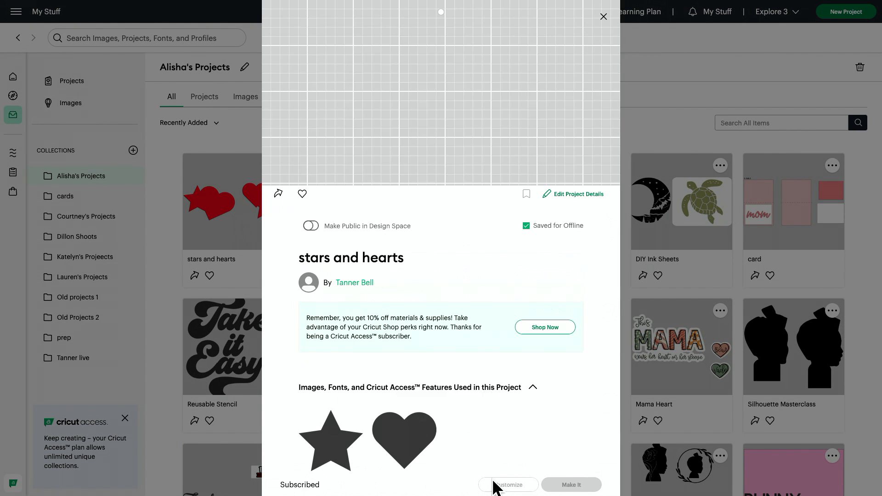
left_click(492, 484)
Move the reopened united shape up and to the left, to about X 1, Y 1.31 in
left_click(196, 170)
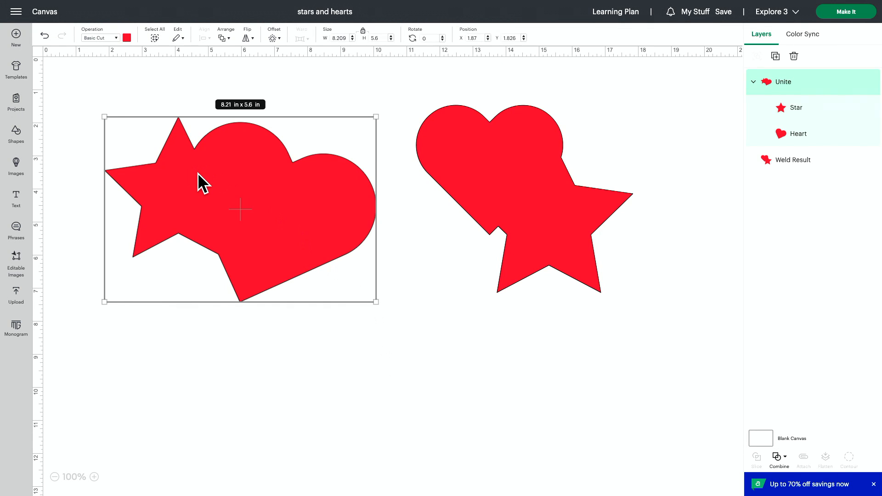
left_click_drag(197, 172, 169, 156)
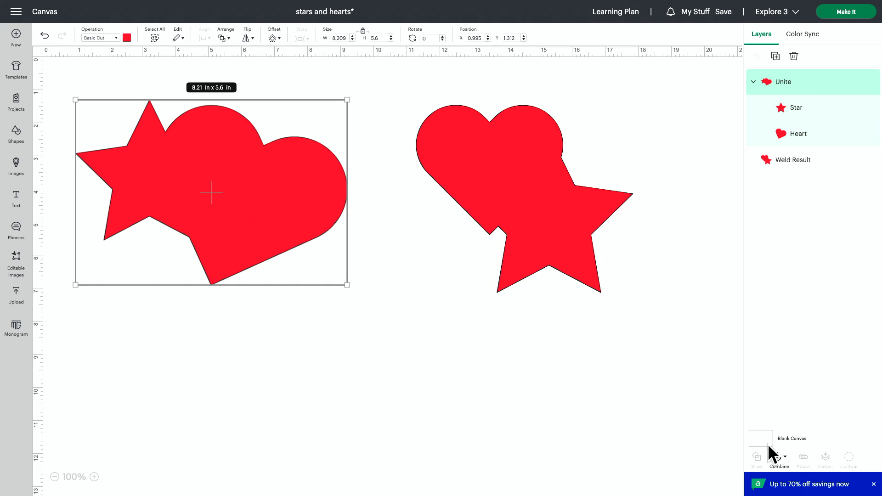
Release the united shape on the canvas back into a separate star and heart with Undo Unite
left_click(779, 459)
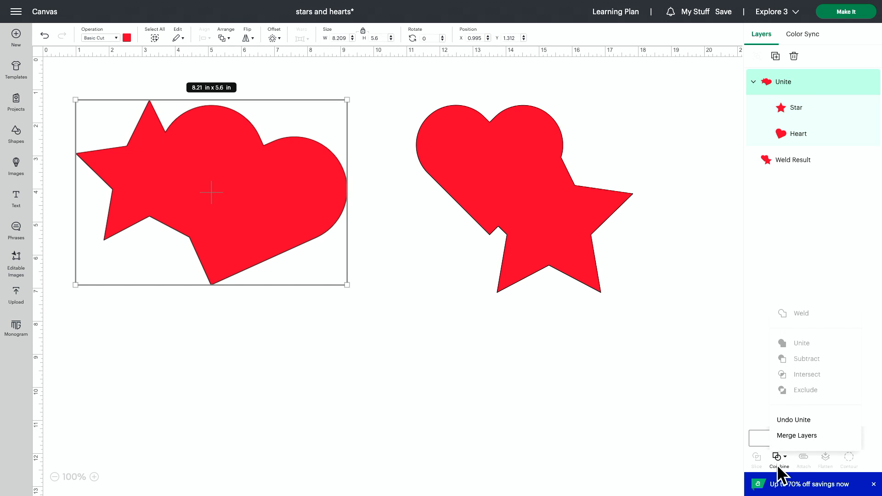
left_click(791, 419)
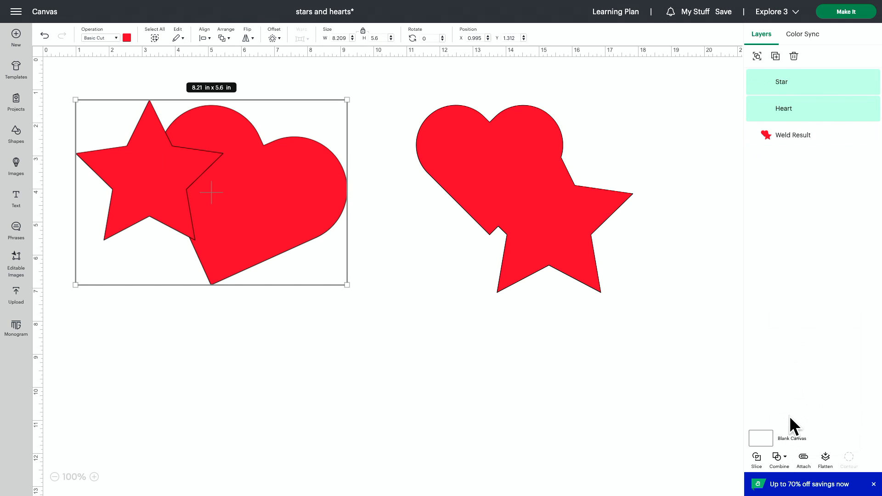
left_click(416, 364)
Move the star and heart apart, shrinking the heart to about 3.93 × 3.47 in and turning it upright
left_click_drag(120, 153, 302, 299)
left_click_drag(227, 175, 212, 196)
left_click_drag(347, 181, 255, 171)
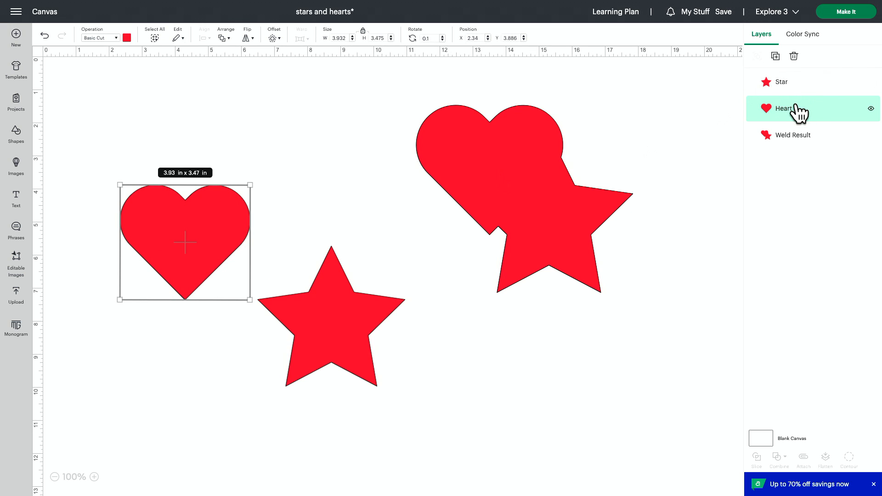
left_click_drag(235, 234, 326, 269)
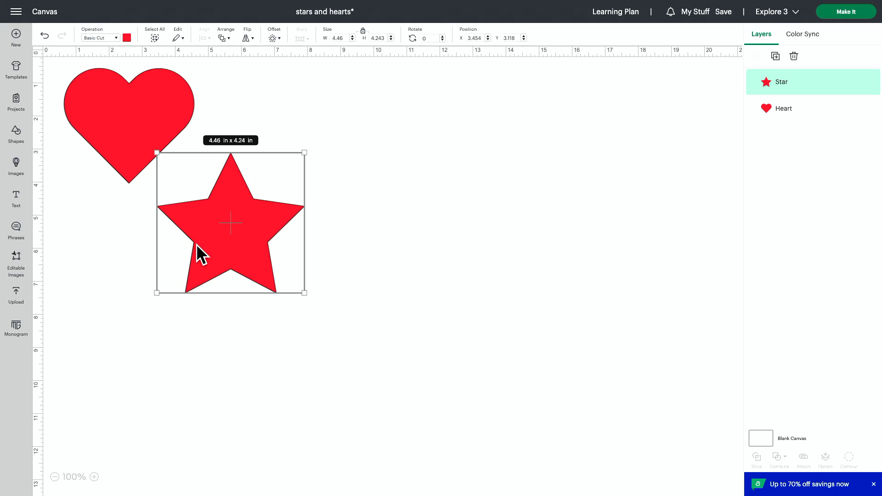
Overlap the star with the heart's lower right, and enlarge both together until the star is about 6.79 × 6.46 in
left_click(321, 412)
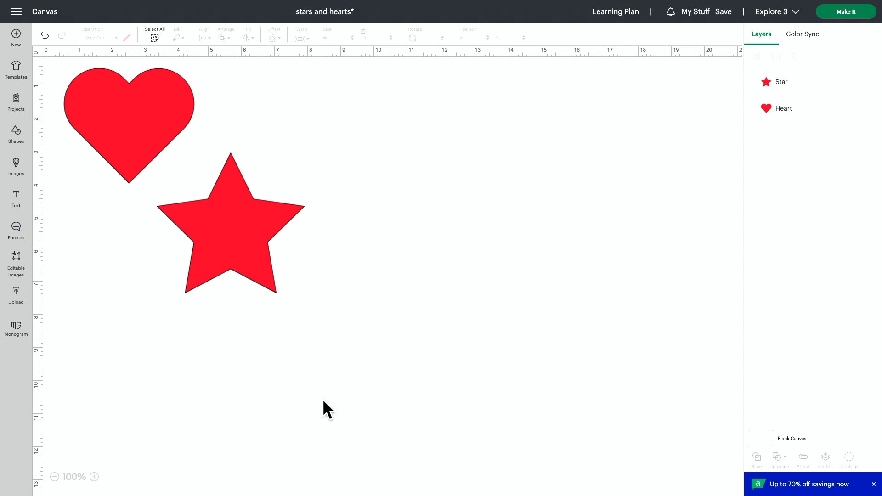
left_click_drag(250, 254, 232, 269)
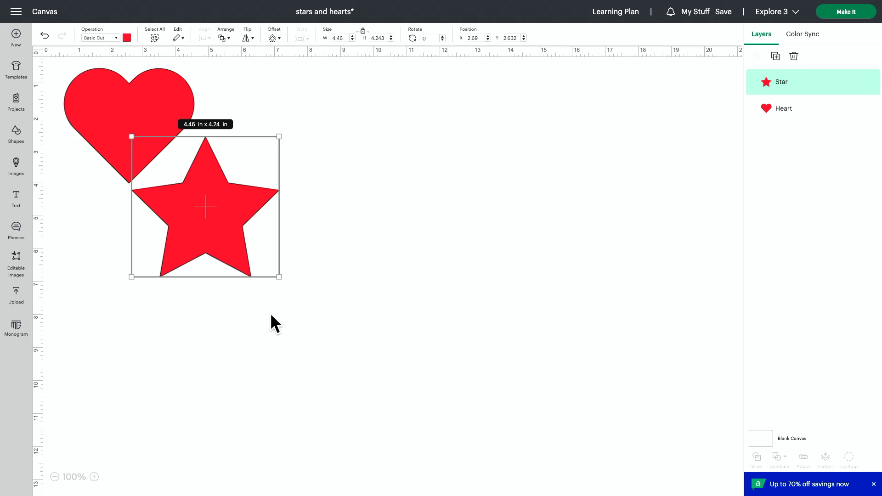
left_click_drag(269, 327, 84, 92)
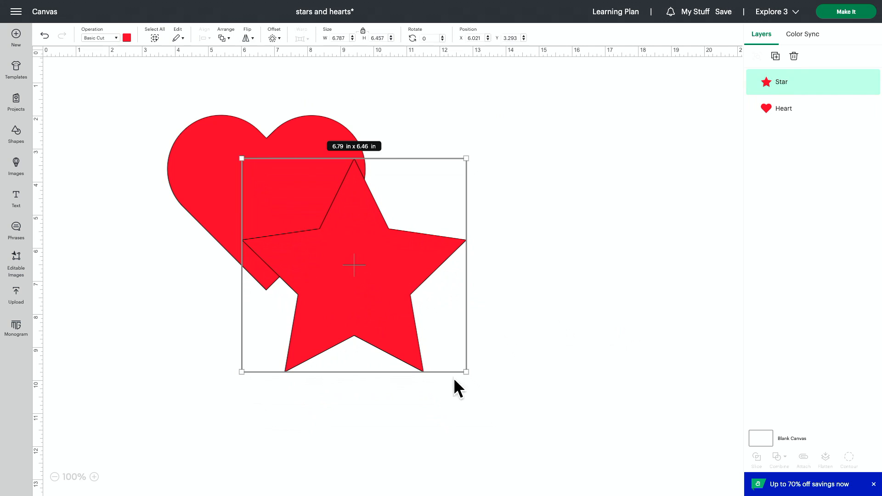
Slice the overlapping star and heart
left_click(461, 434)
left_click_drag(463, 431, 261, 164)
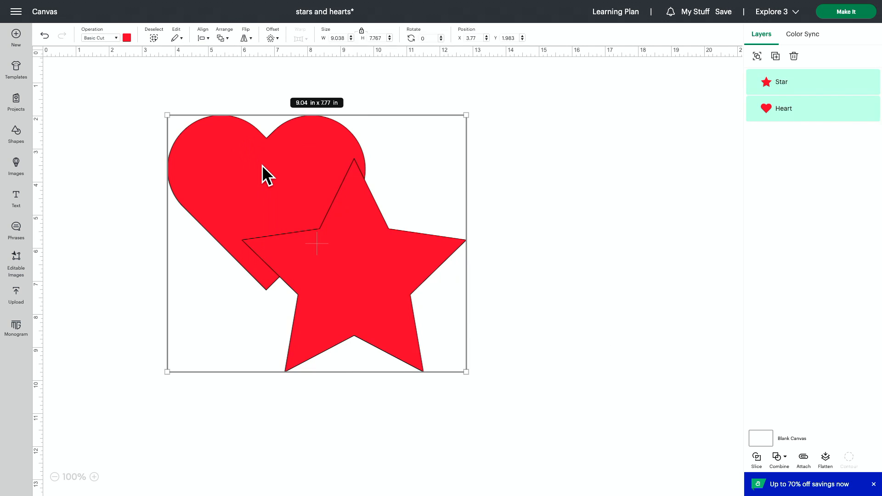
left_click(757, 457)
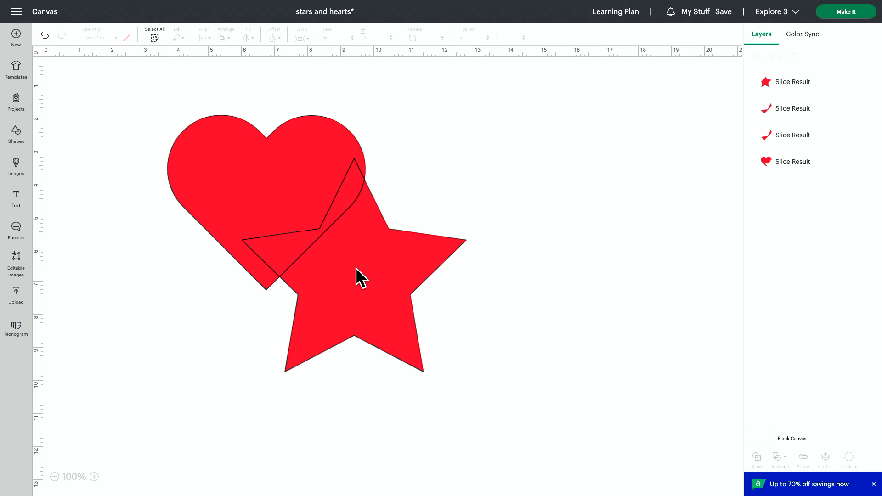
Move the sliced star and both overlap pieces away from the cut heart so all four pieces are separate
left_click_drag(355, 267, 412, 330)
left_click_drag(275, 248, 73, 362)
left_click_drag(289, 255, 478, 199)
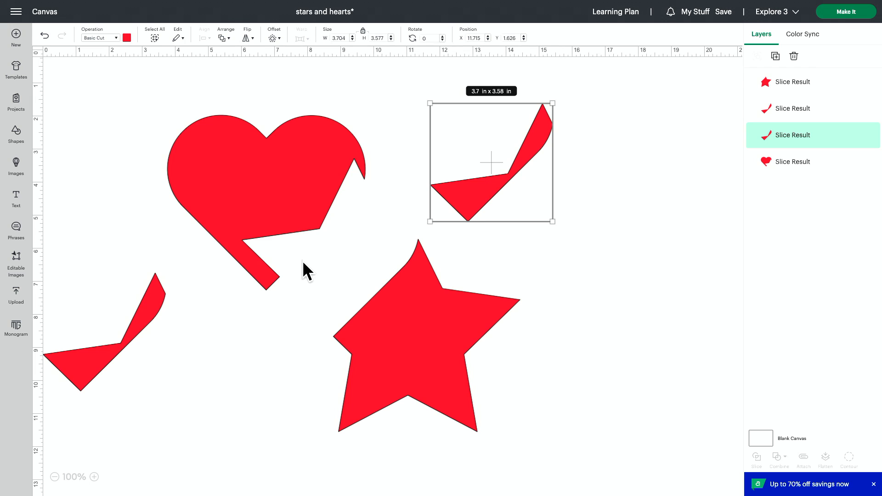
Delete both overlap pieces, keeping only the cut star and the cut heart
left_click(793, 56)
left_click(784, 109)
left_click(793, 56)
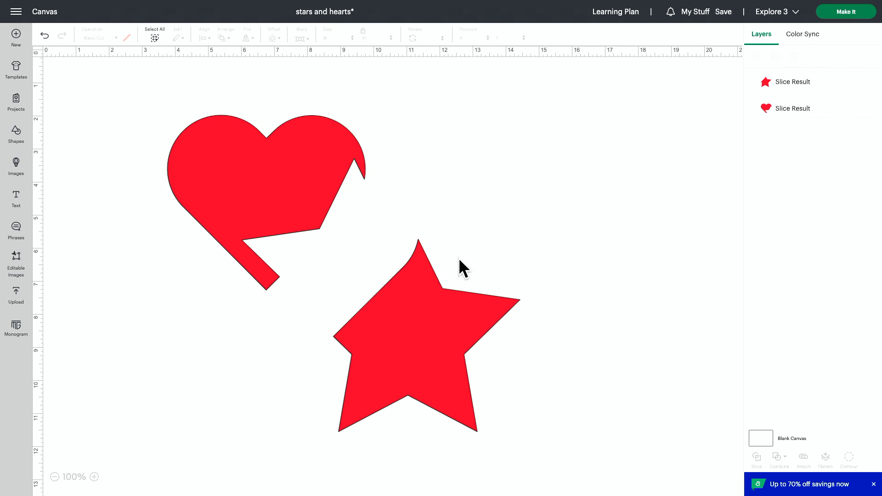
Undo the deletions, the moves of the pieces and the slice to restore the whole star and heart
key("ctrl+z")
key("ctrl+z")
key("ctrl+z")
key("ctrl+z")
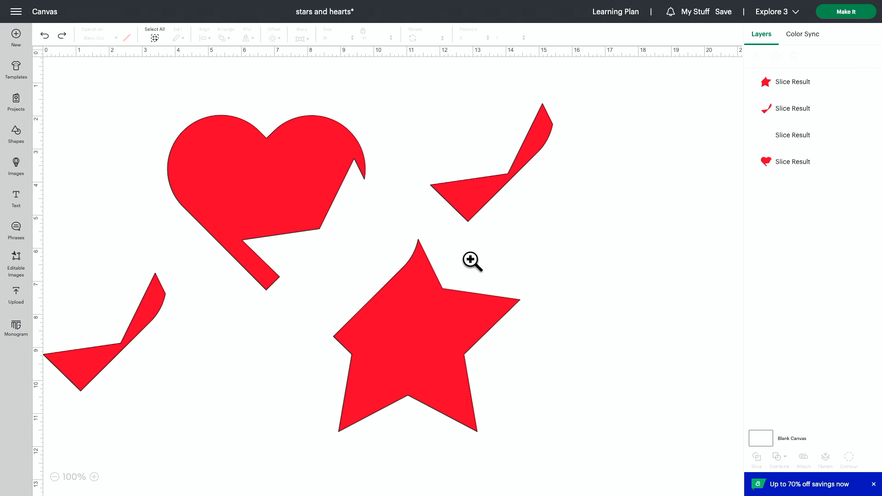
key("ctrl+z")
key("ctrl+z")
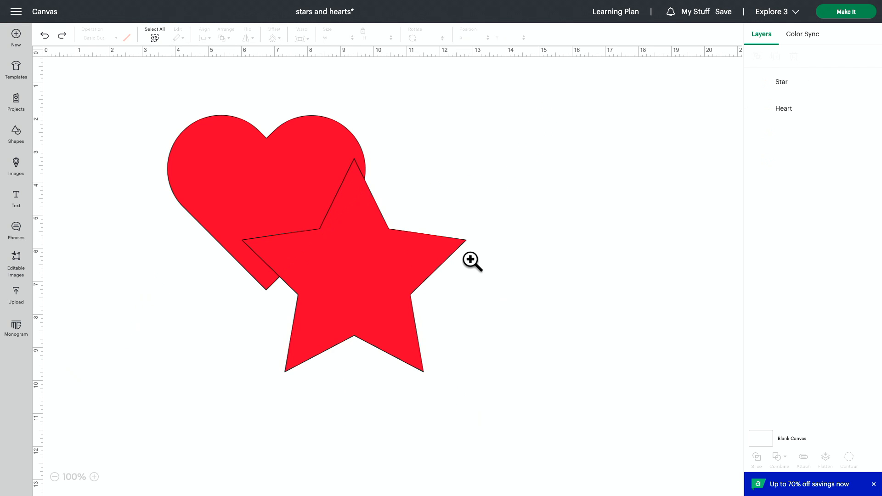
Shift the star slightly down and to the left over the heart
left_click_drag(439, 323, 407, 270)
left_click_drag(511, 103, 202, 344)
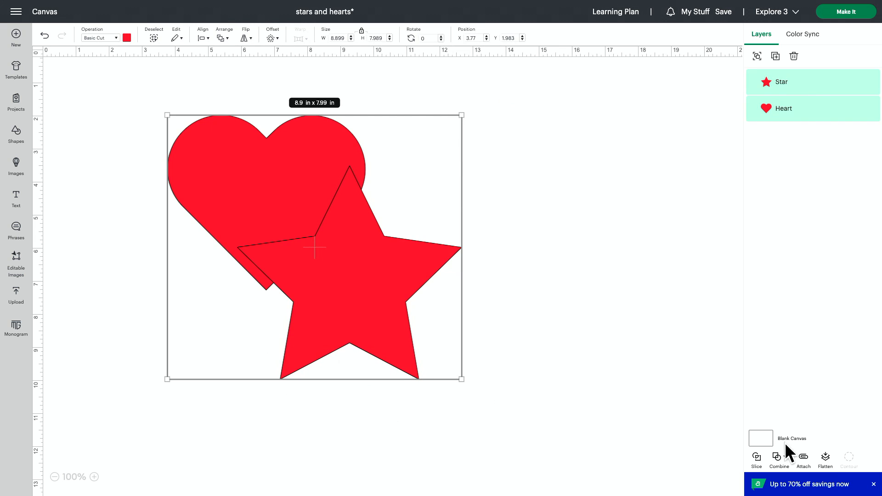
left_click(785, 458)
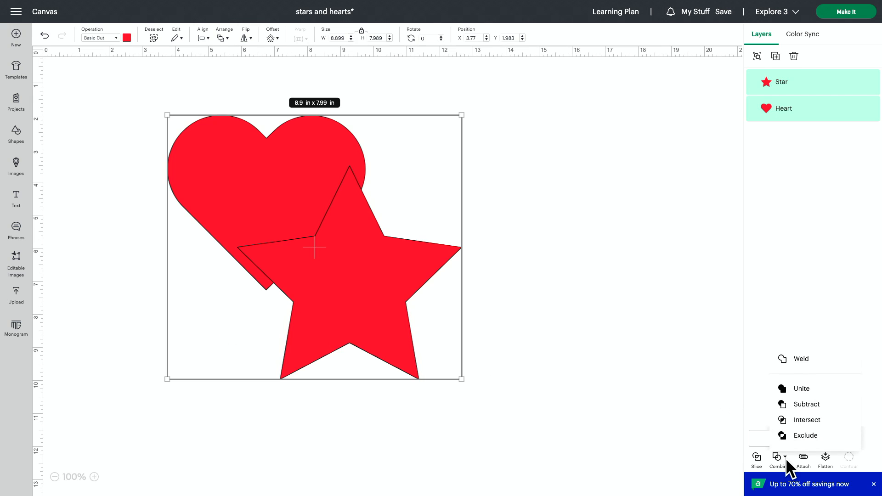
left_click(524, 418)
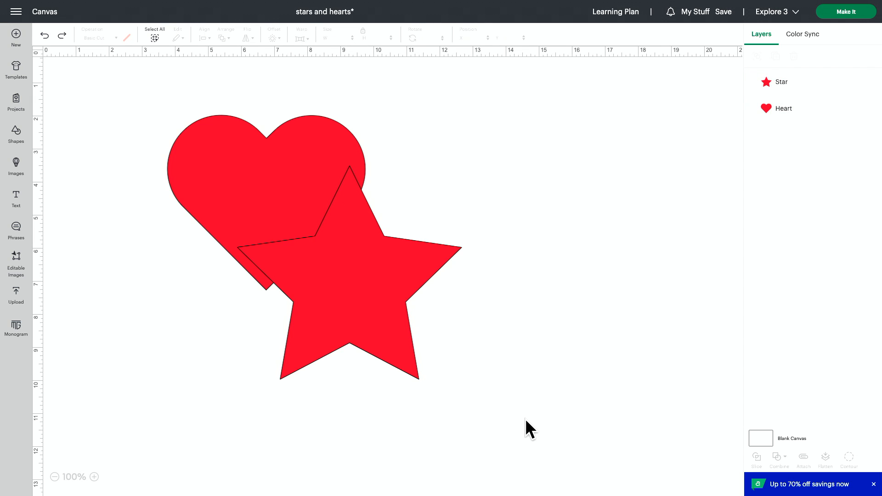
Subtract the star from the heart
left_click_drag(525, 429, 132, 105)
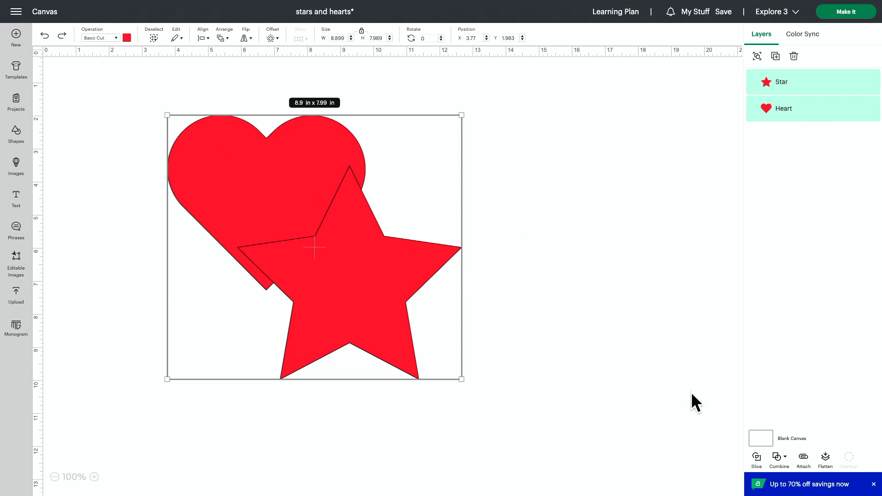
left_click(779, 458)
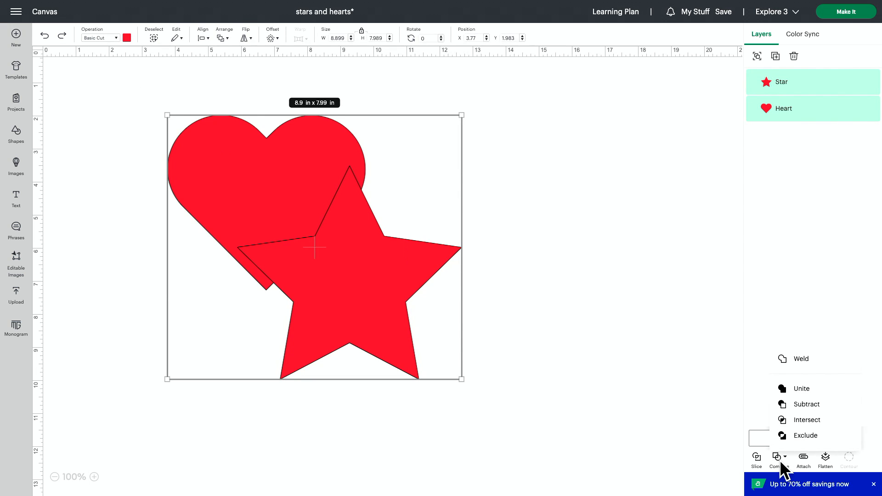
left_click(807, 407)
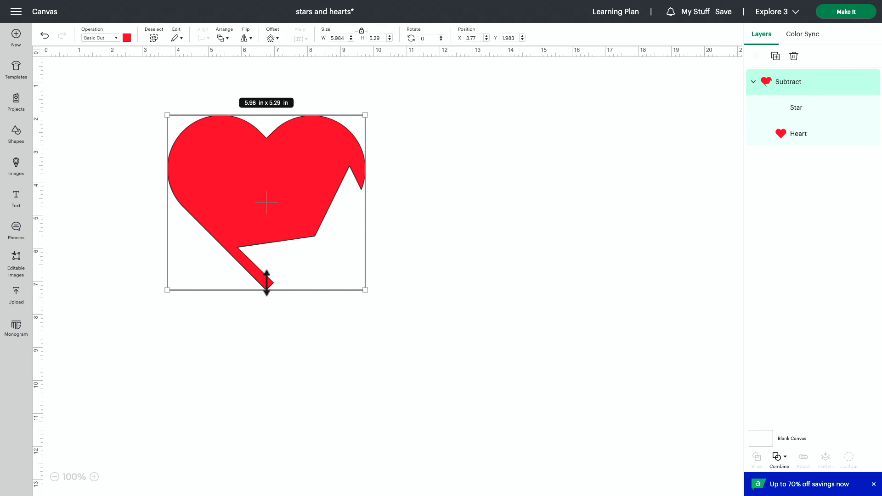
Undo the Subtract to bring back the separate star and heart
scroll(322, 331, "up", 1)
left_click(352, 345)
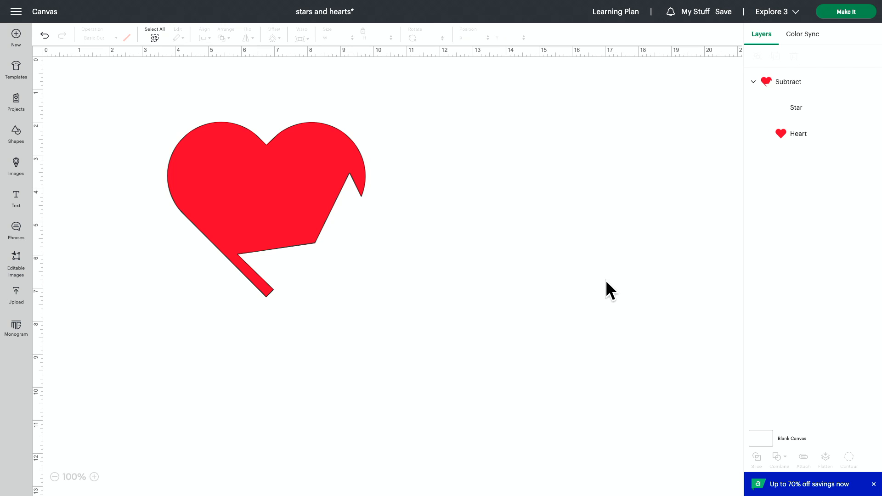
key("ctrl+z")
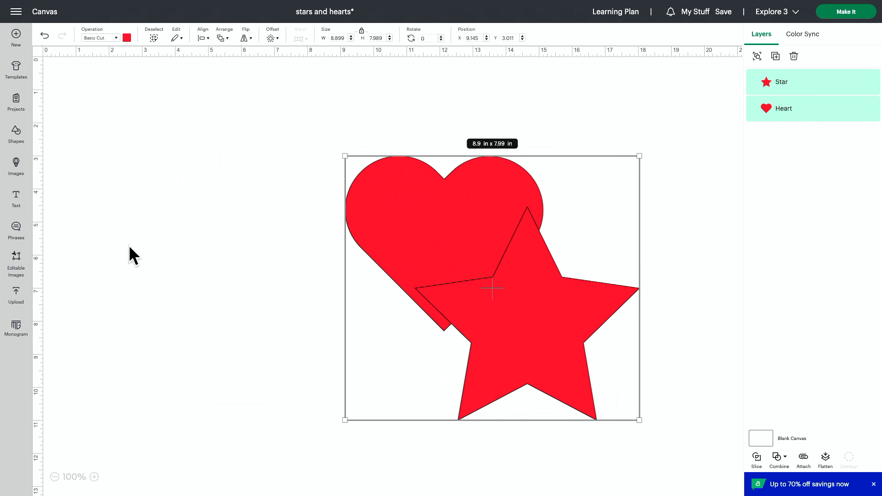
Shift the heart and star to the right, and place a duplicate star at about X 4.67, Y 1.39 in
left_click(130, 245)
left_click(548, 327)
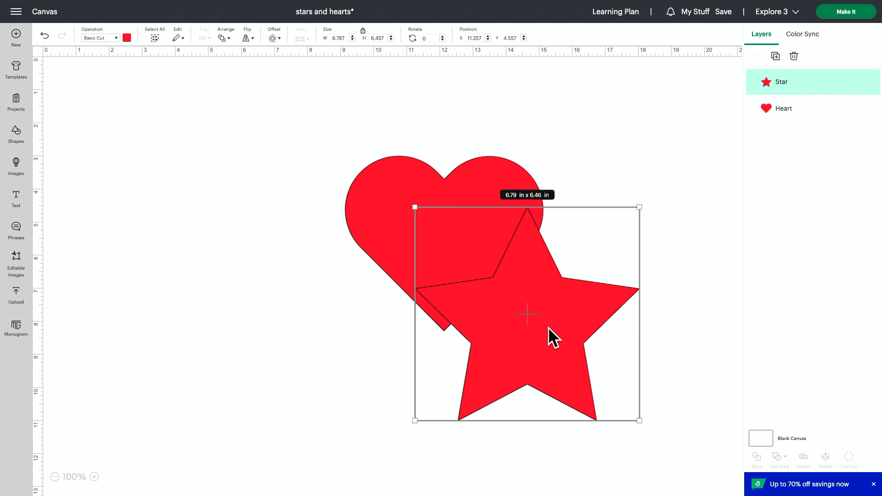
left_click(776, 56)
left_click_drag(177, 158, 314, 187)
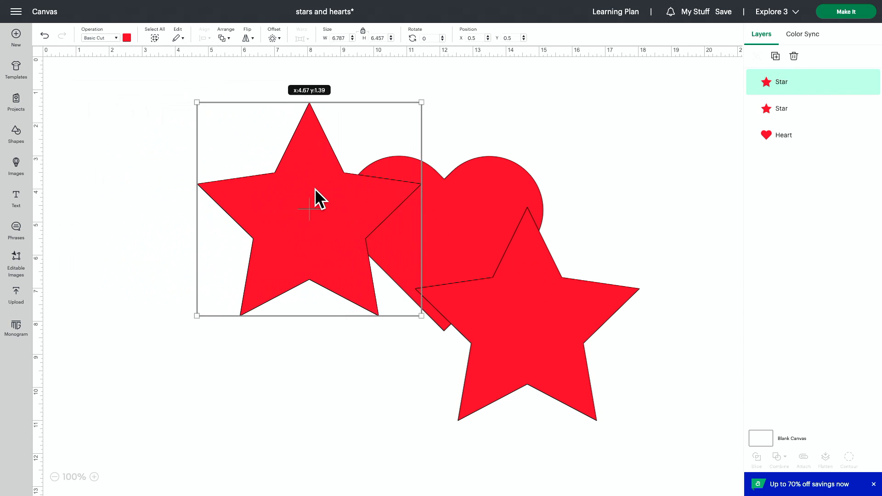
Enlarge the heart to about 11.88 × 11.8 in and position it at about X 5.3, Y 1.17 in
left_click(480, 194)
left_click_drag(543, 156, 666, 54)
left_click_drag(349, 333, 281, 366)
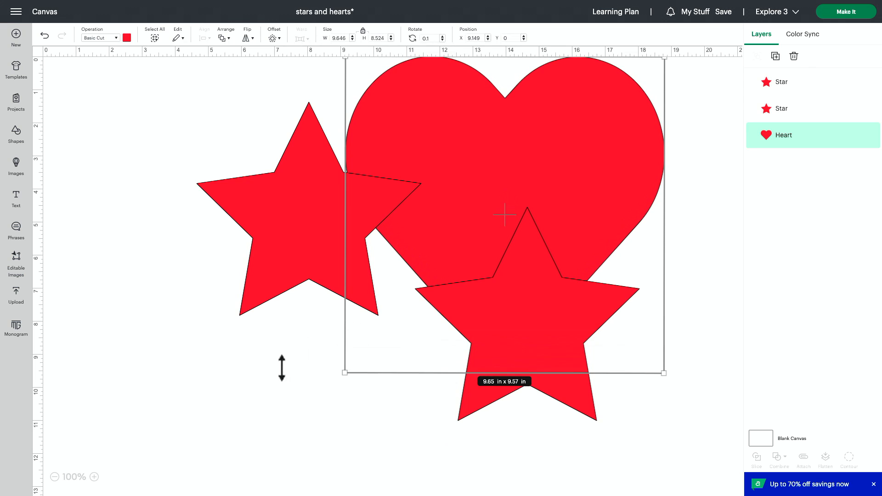
left_click_drag(346, 366, 273, 402)
left_click_drag(298, 202, 264, 228)
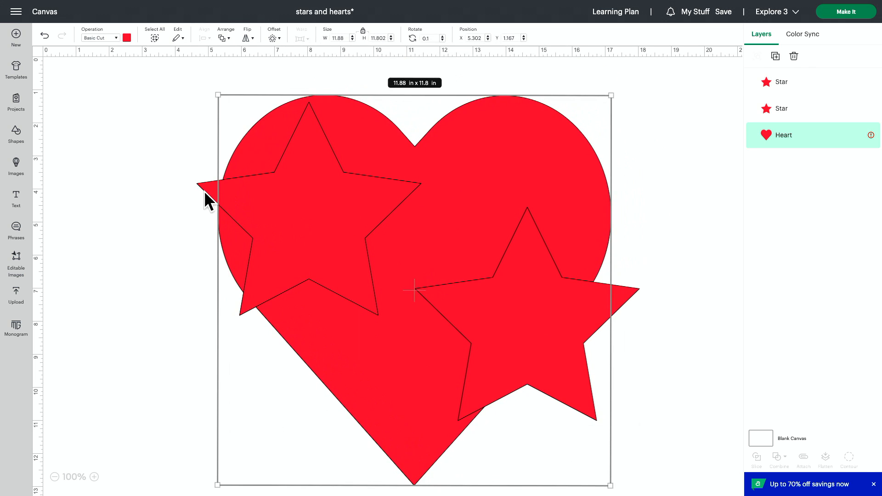
Shrink both stars to fit inside the heart, one in its upper left lobe and one about 3.51 × 3.34 in near its center
left_click_drag(204, 191, 244, 190)
left_click_drag(455, 102, 345, 203)
left_click_drag(307, 248, 337, 163)
left_click_drag(564, 295, 525, 190)
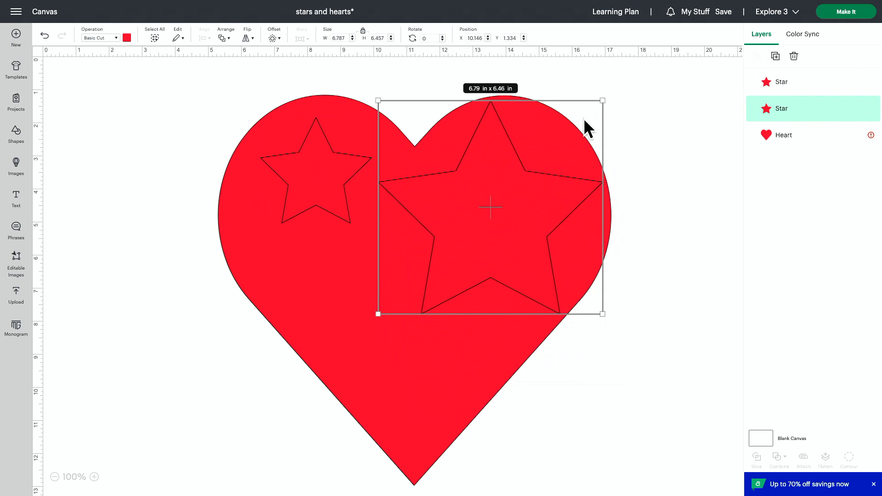
left_click_drag(602, 101, 494, 204)
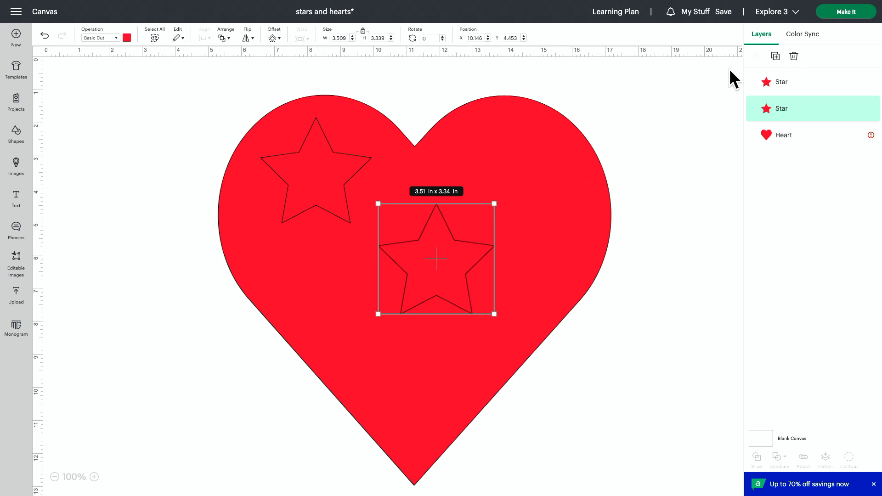
Duplicate the 3.51 × 3.34 in star three times, placing copies in the heart's upper right lobe, left edge and lower right edge
left_click(775, 55)
left_click_drag(157, 146, 536, 169)
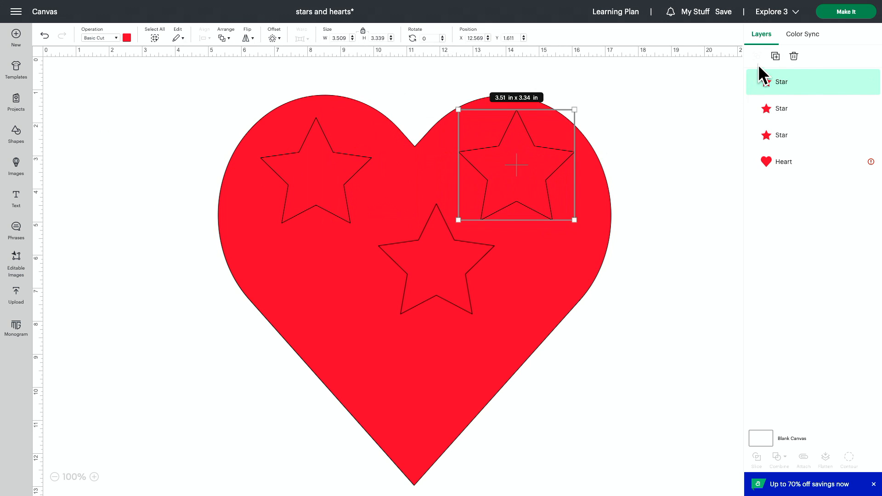
left_click(775, 55)
left_click_drag(256, 255, 288, 308)
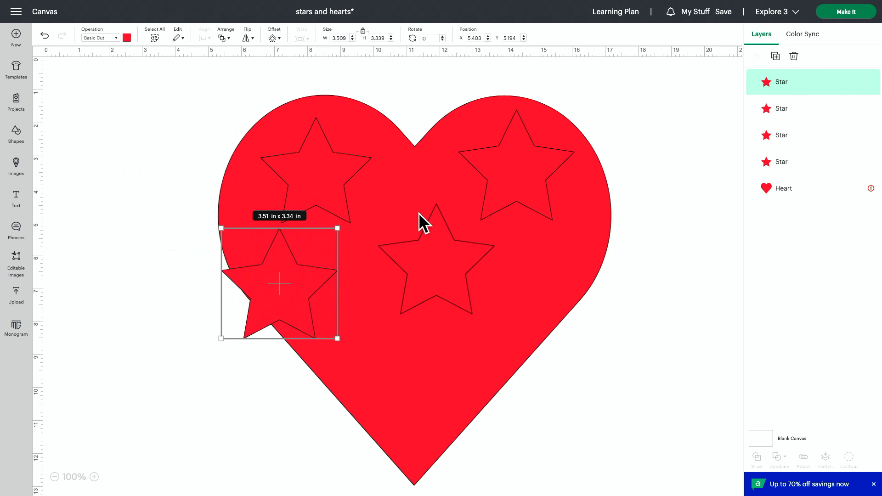
left_click(776, 57)
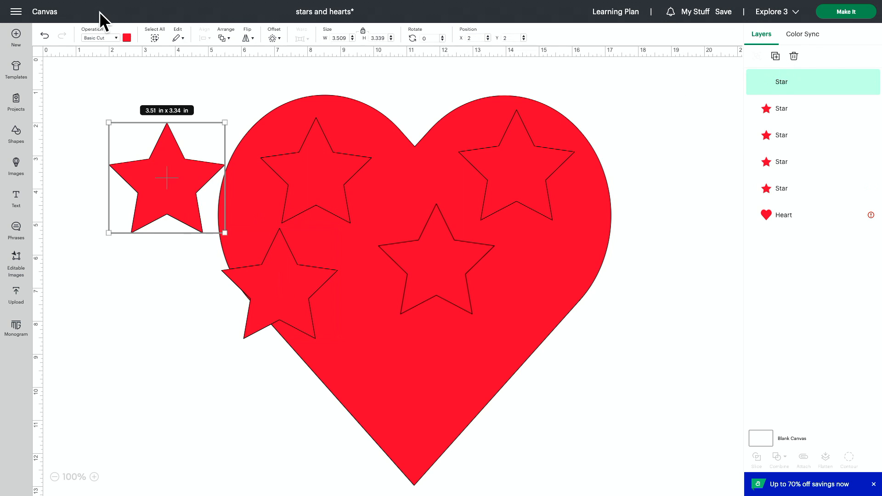
left_click_drag(175, 197, 576, 333)
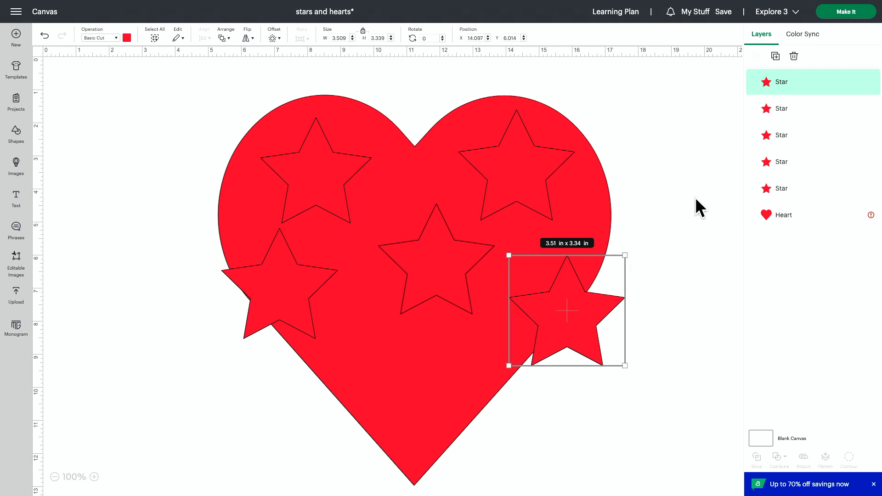
Add two more star copies toward the heart's lower tip, and arrange all seven stars inside the heart
left_click(775, 56)
left_click_drag(208, 197, 382, 413)
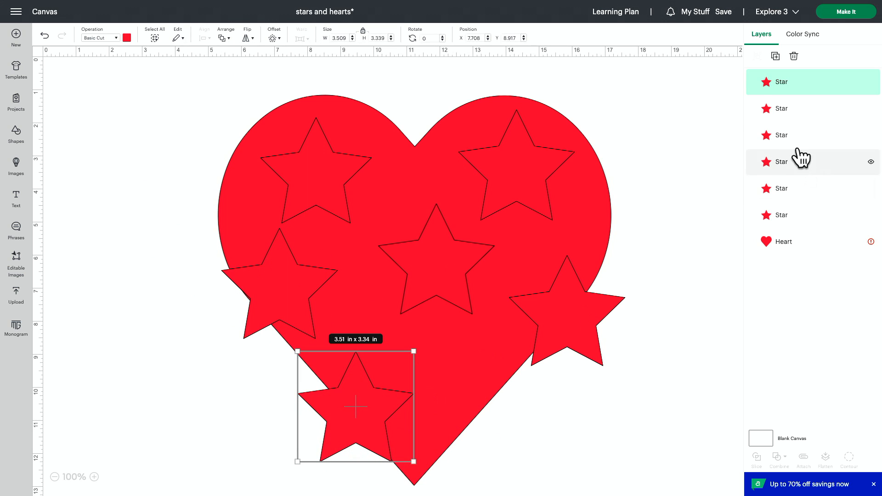
left_click(775, 56)
left_click_drag(196, 213, 478, 407)
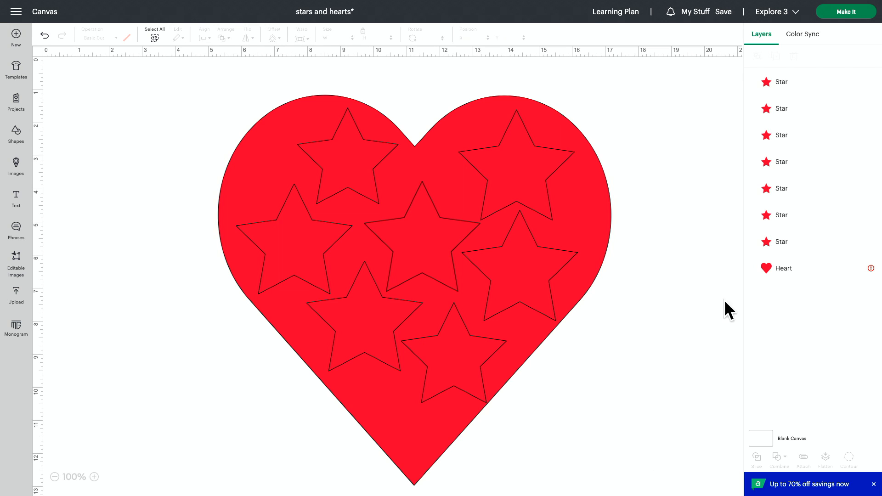
Combine the heart and all seven stars with Exclude
left_click_drag(626, 75, 166, 493)
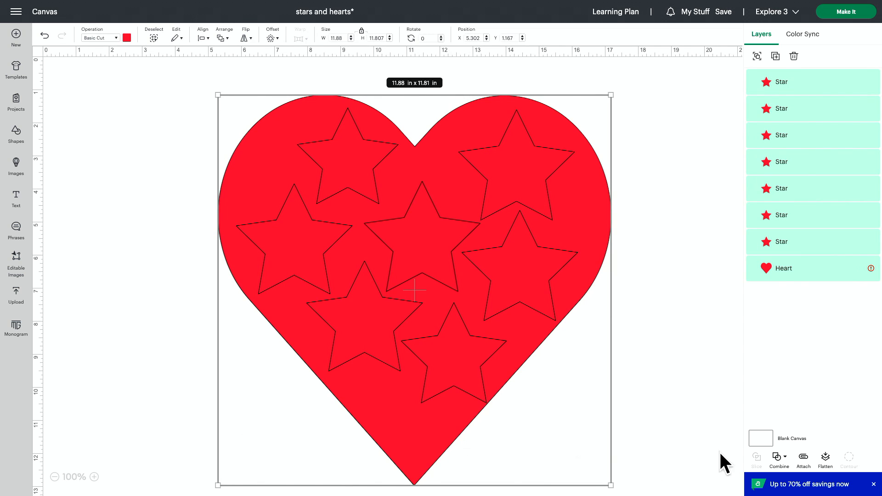
left_click(775, 457)
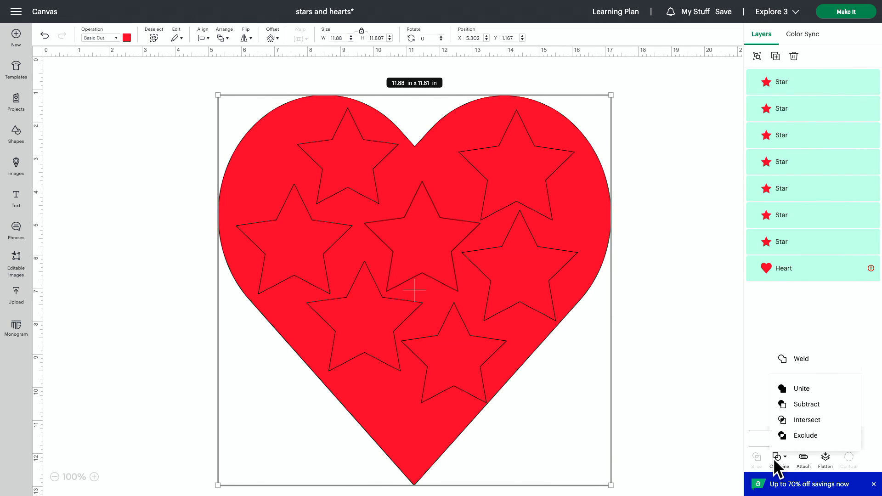
left_click(789, 436)
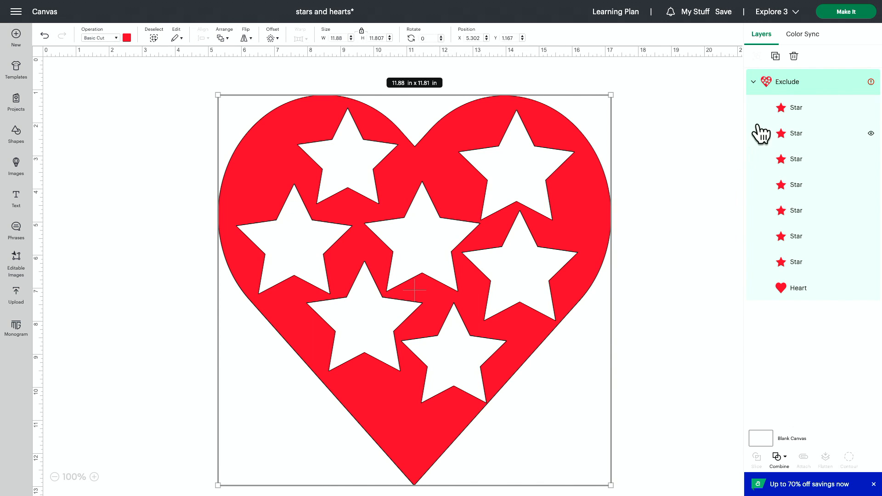
Shrink the heart's lower left star to about 2.19 × 2.3 in and rotate it to 342.11°, at about X 8.1, Y 7.51 in
left_click(781, 134)
left_click_drag(356, 333, 355, 338)
left_click_drag(422, 266, 381, 305)
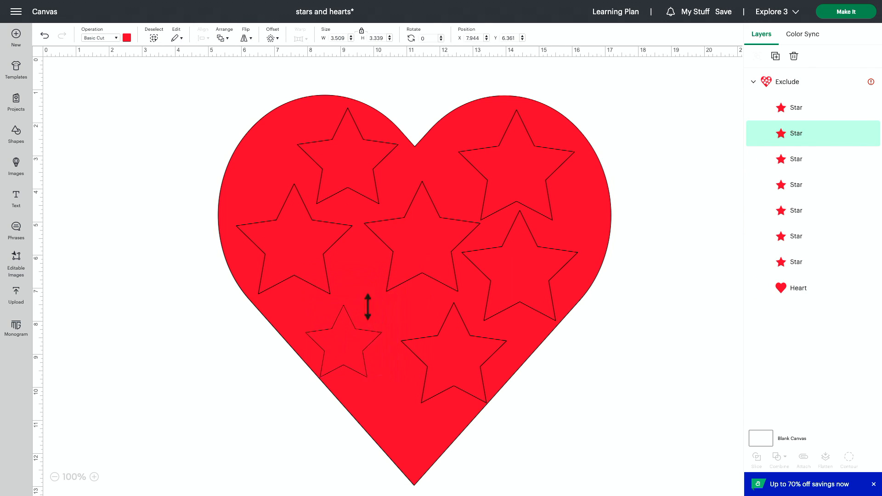
left_click_drag(382, 384, 400, 373)
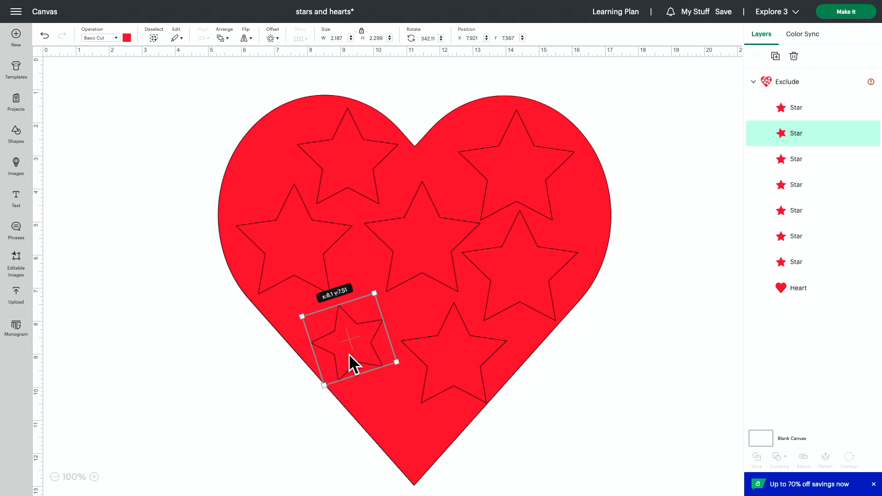
left_click(620, 290)
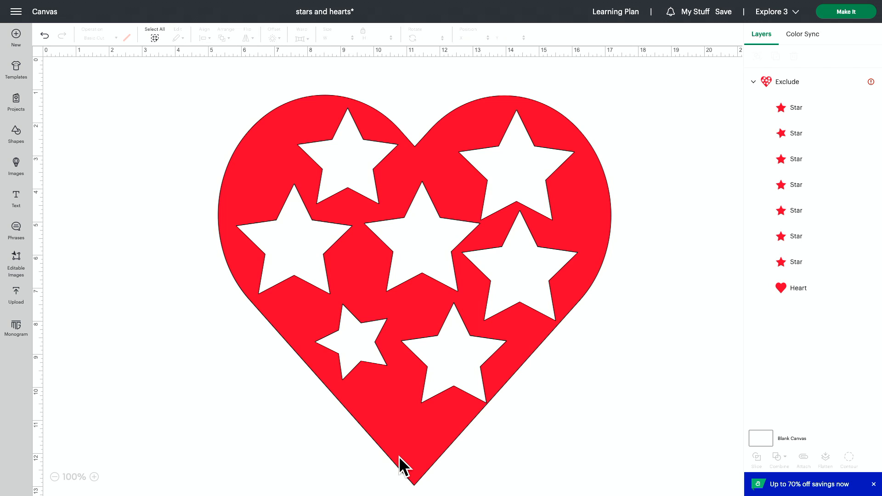
Enlarge the rotated lower left star to about 3.66 × 3.48 in so it extends past the heart's edge
left_click(778, 134)
left_click_drag(328, 384, 296, 437)
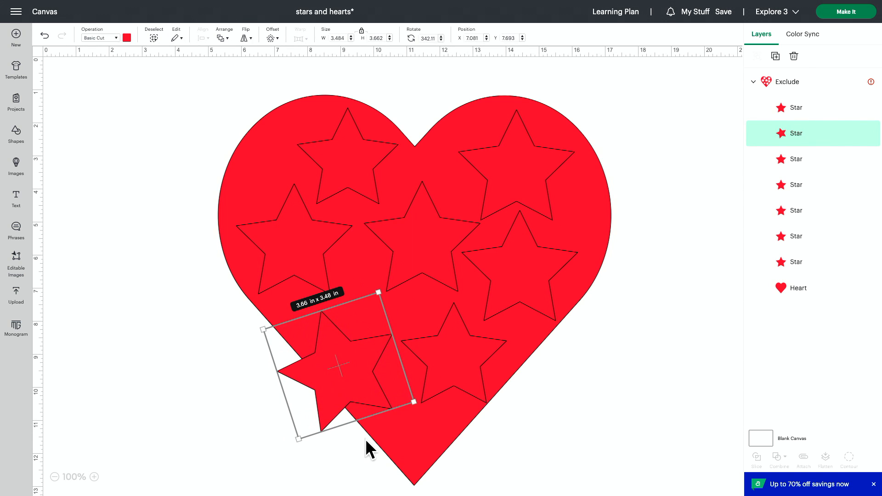
left_click(614, 380)
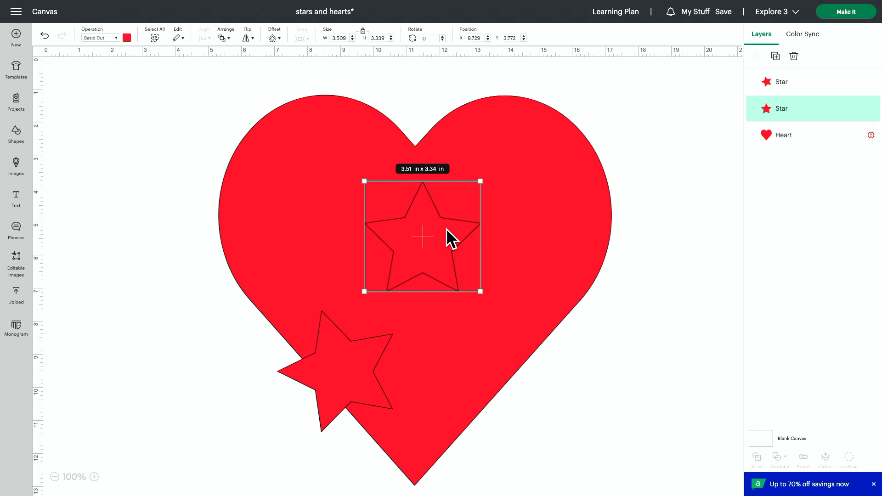
Delete four stars from the excluded heart, keeping the upper right, center and overlapping lower left stars
key("Delete")
left_click(316, 354)
key("Delete")
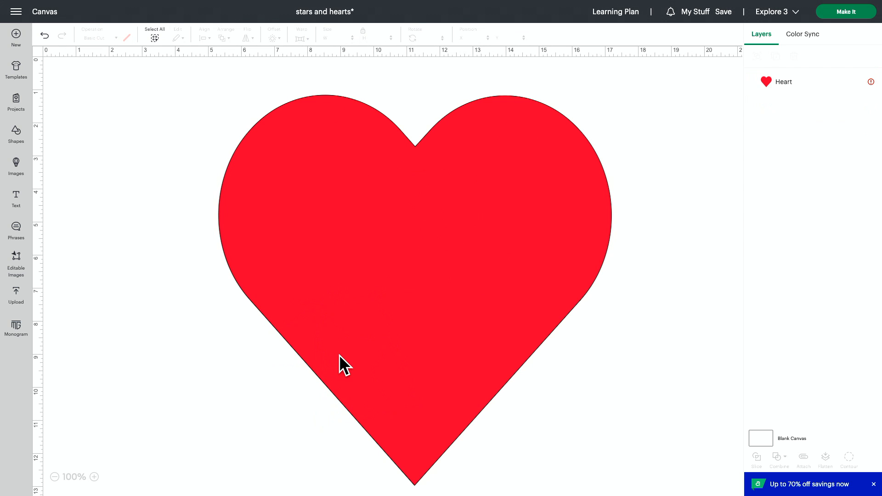
left_click(351, 355)
left_click(513, 361)
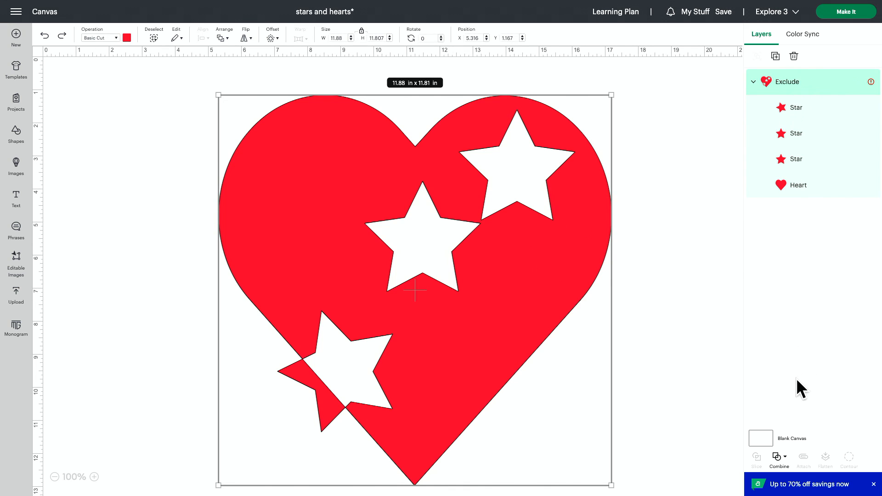
Undo the Exclude combination and move the upper right and center stars out to the right of the heart
left_click(781, 459)
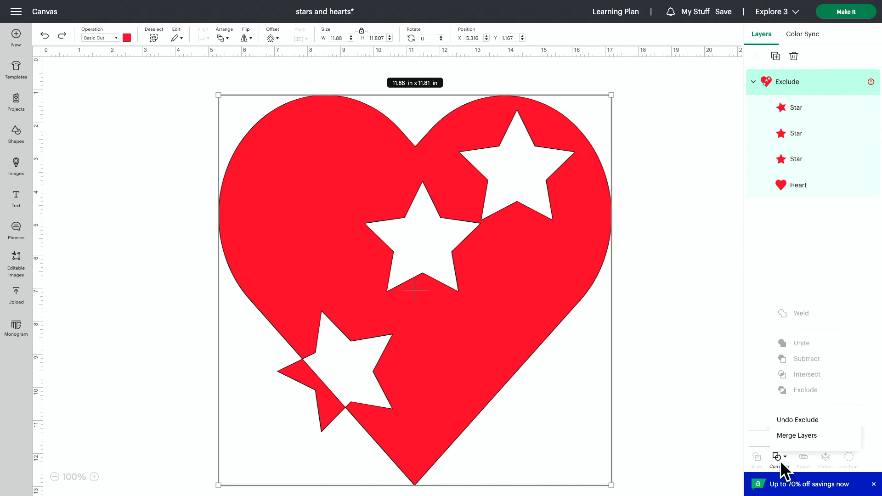
left_click(806, 421)
left_click(625, 286)
left_click_drag(492, 169, 640, 193)
left_click_drag(422, 217, 640, 307)
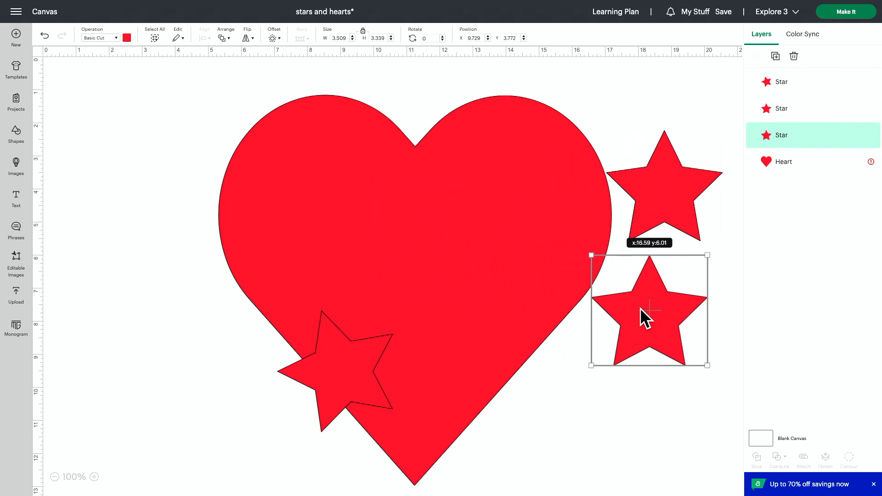
left_click_drag(267, 390, 464, 429)
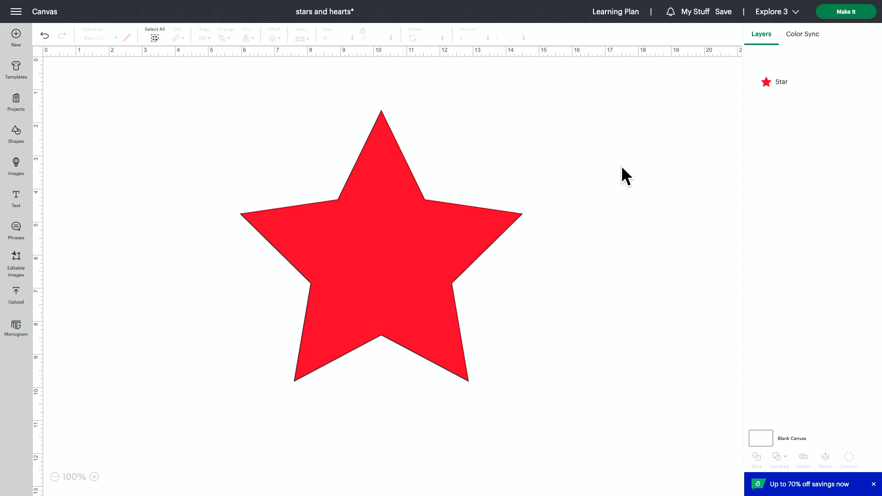
Create an outward offset of the star with a distance of 0.208 in and square corners
left_click(403, 286)
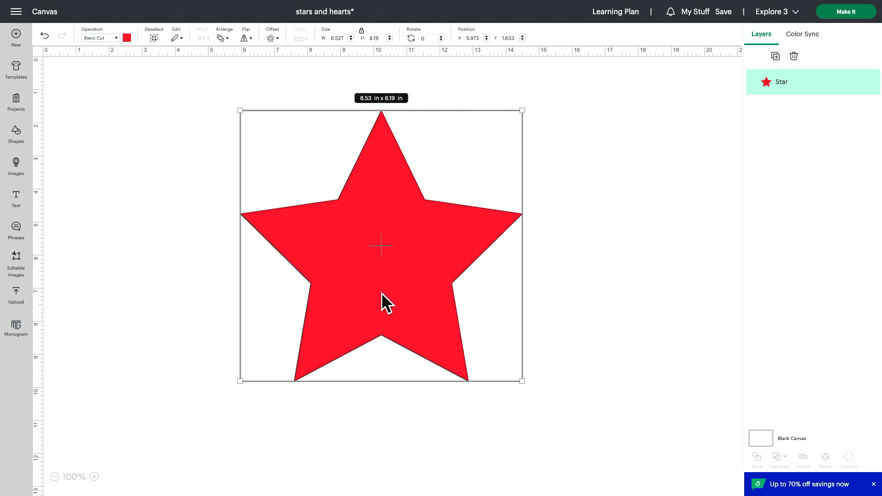
left_click(270, 38)
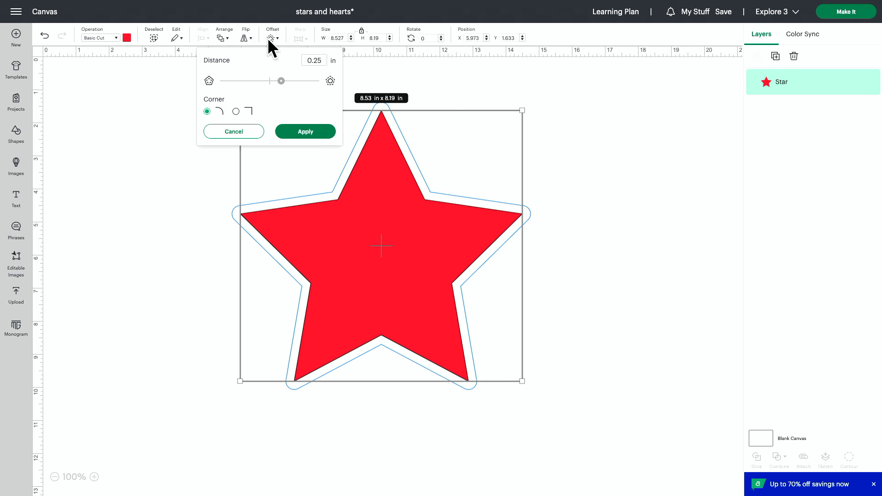
mouse_move(281, 81)
left_mouse_down()
mouse_move(260, 81)
mouse_move(290, 81)
mouse_move(279, 81)
left_mouse_up()
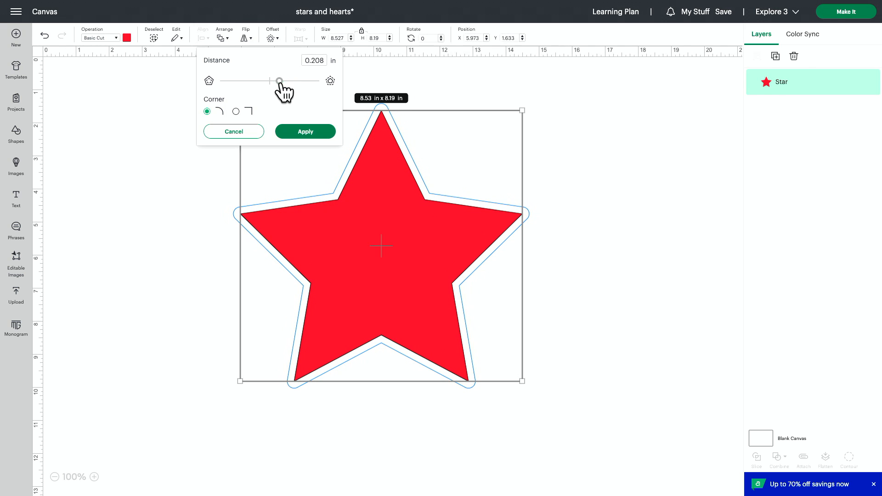
left_click(236, 112)
left_click(306, 133)
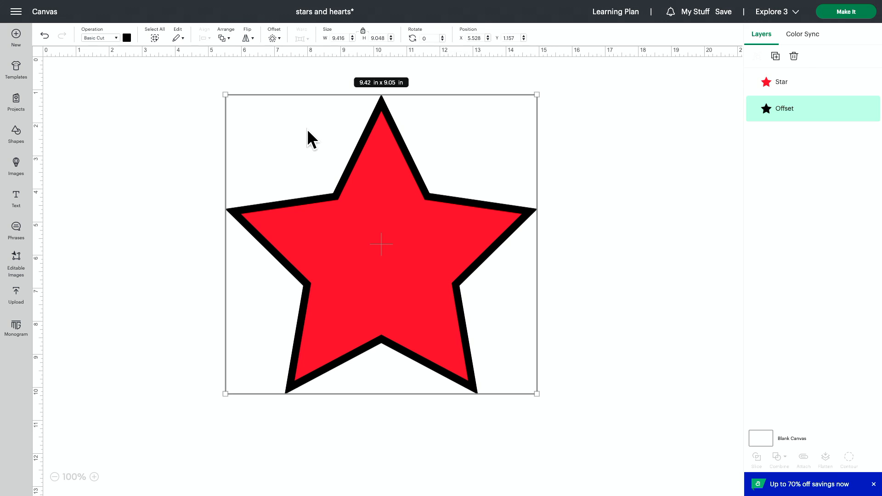
Move the star with its offset to about X 0.46, Y 0.91 in, and place a duplicate red star at about X 10.58, Y 1.39 in
left_click_drag(598, 247, 441, 223)
left_click_drag(440, 231, 284, 228)
left_click(384, 228)
left_click(216, 225)
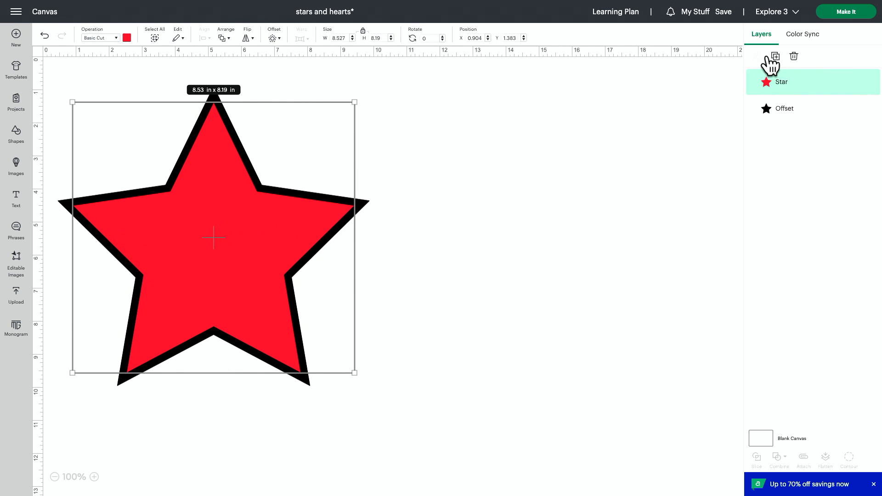
left_click(775, 56)
left_click_drag(335, 259, 554, 199)
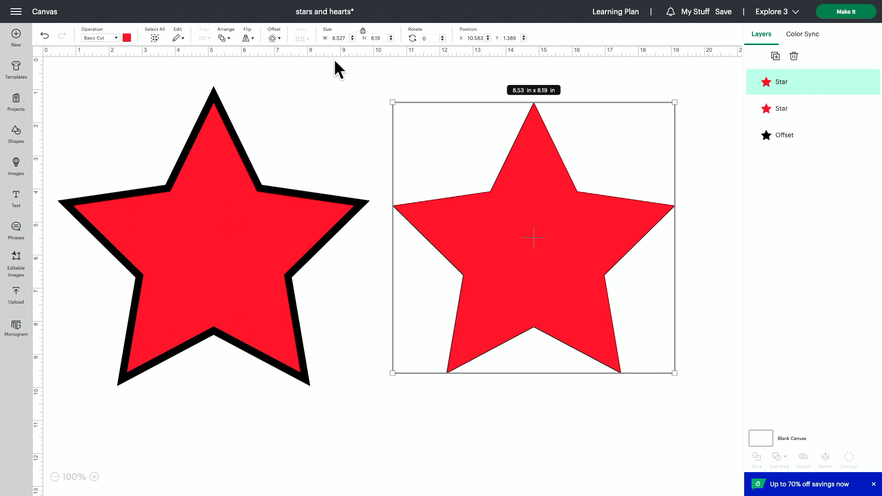
Create an inward offset of the duplicate star with a distance of -0.153 in and square corners
left_click(272, 38)
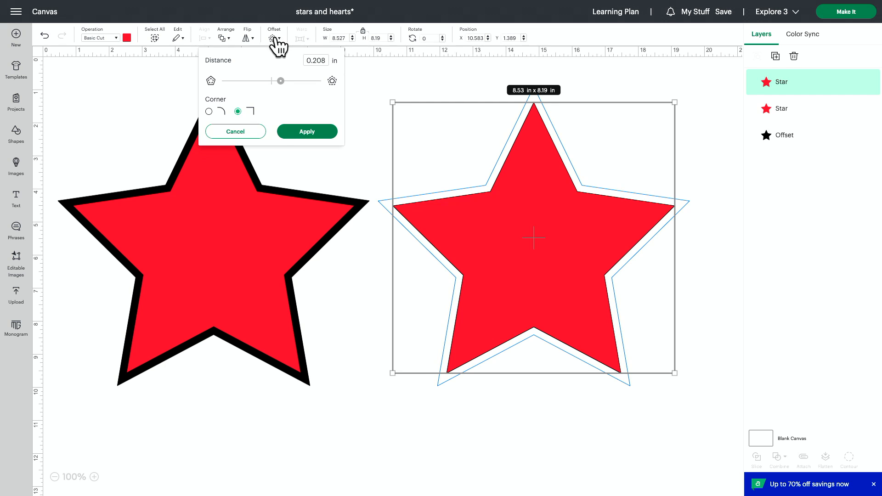
left_click_drag(280, 81, 265, 81)
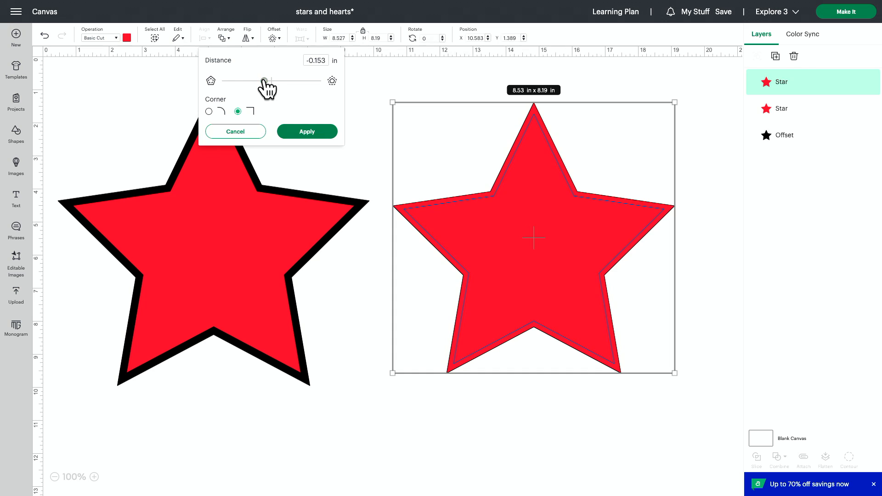
left_click(303, 131)
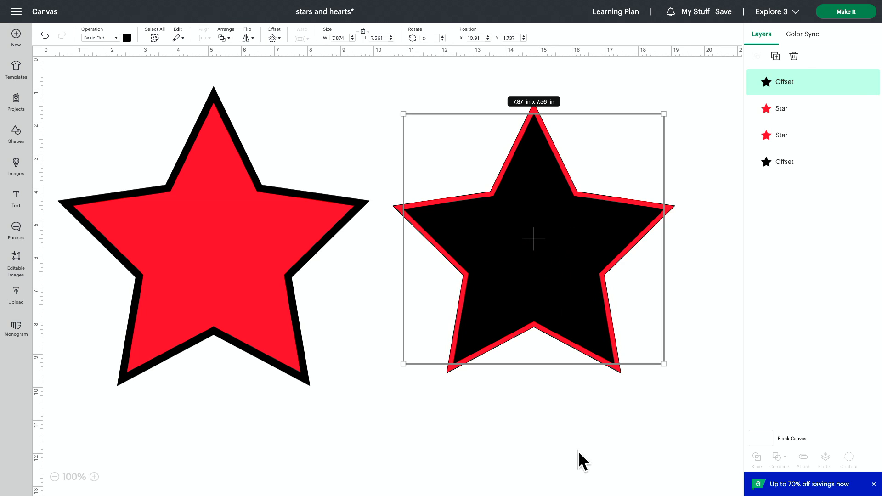
left_click(577, 404)
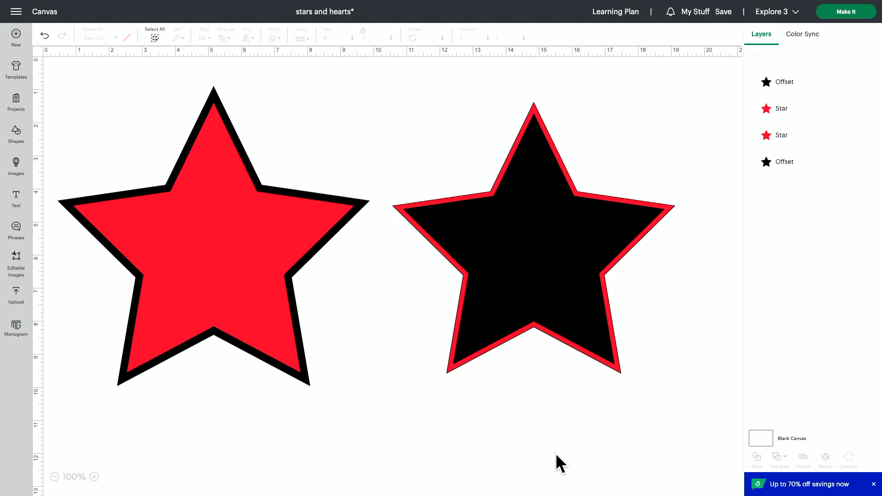
Subtract the inward offset from the duplicate red star and move the resulting outline to about X 11.1, Y 1.32 in
left_click_drag(555, 453, 482, 271)
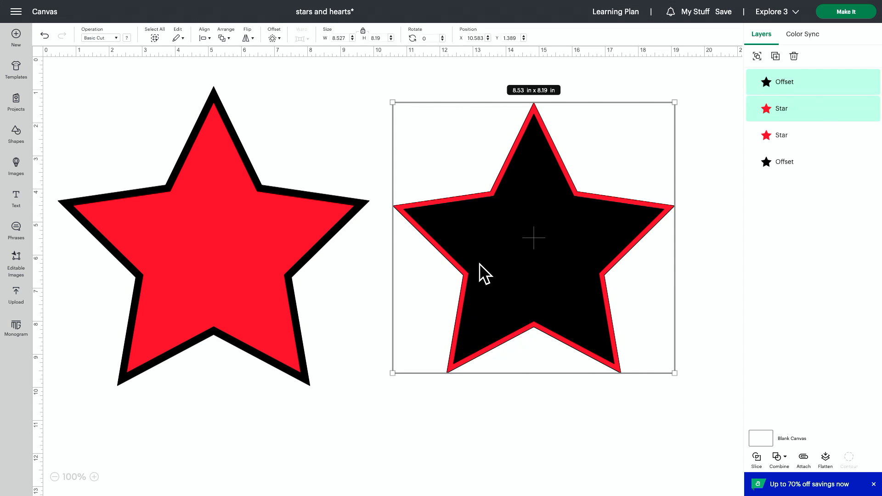
left_click(777, 458)
left_click(804, 404)
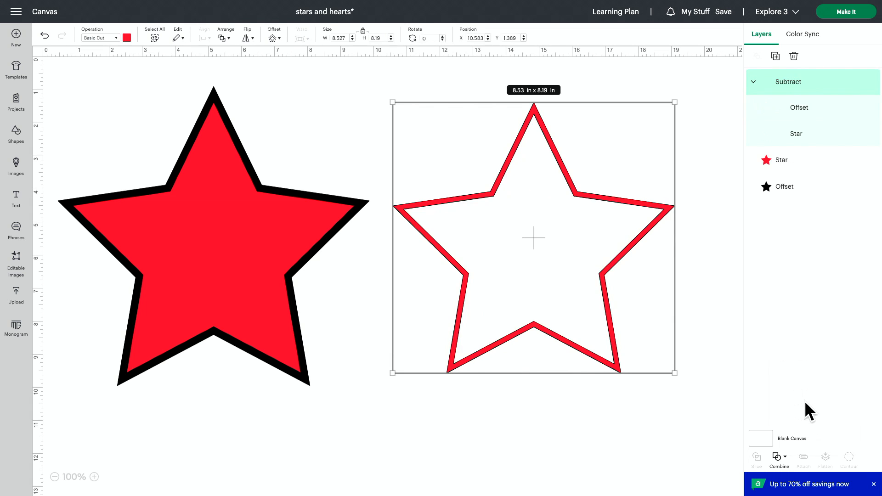
left_click(461, 427)
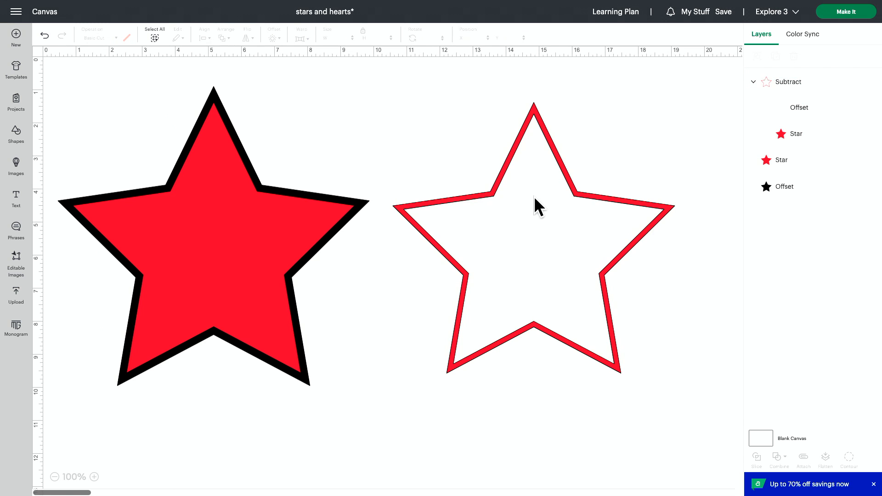
left_click_drag(534, 195, 550, 193)
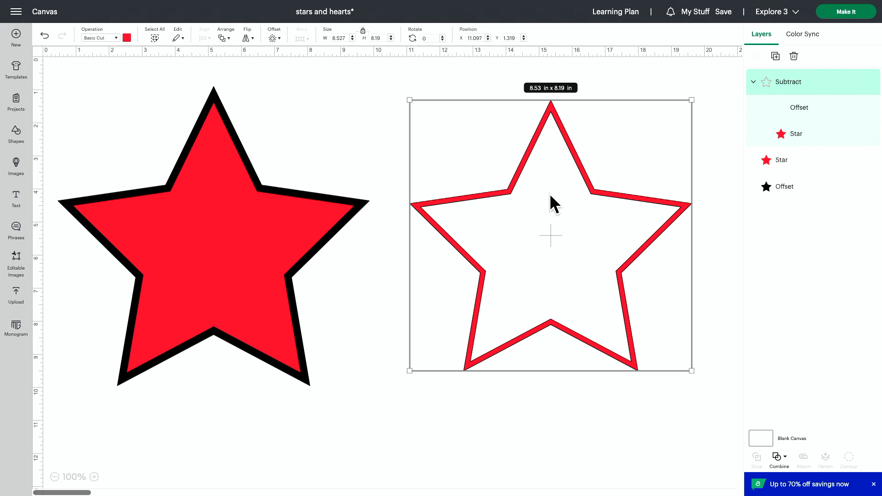
Subtract the original red star from its black outward offset
left_click_drag(241, 430, 180, 277)
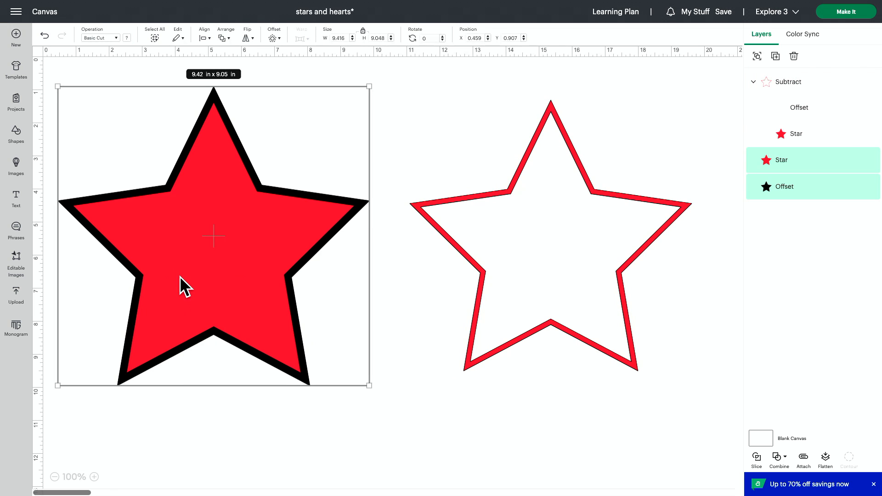
left_click(778, 459)
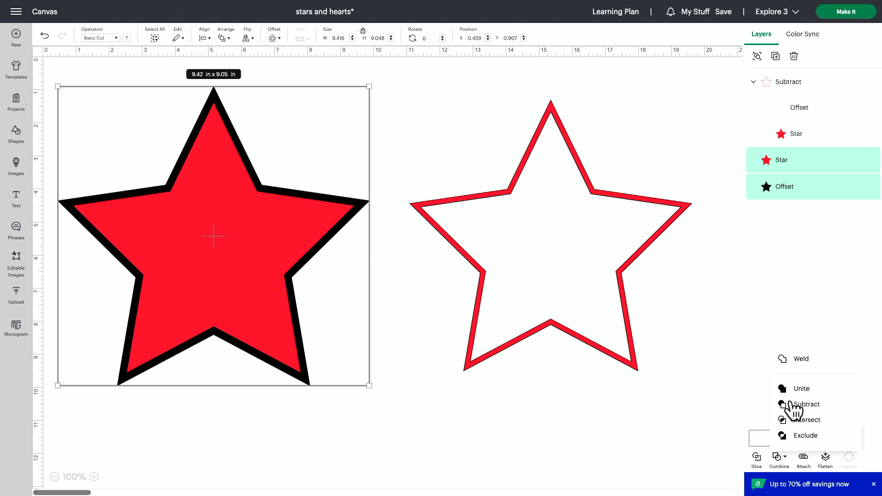
left_click(797, 404)
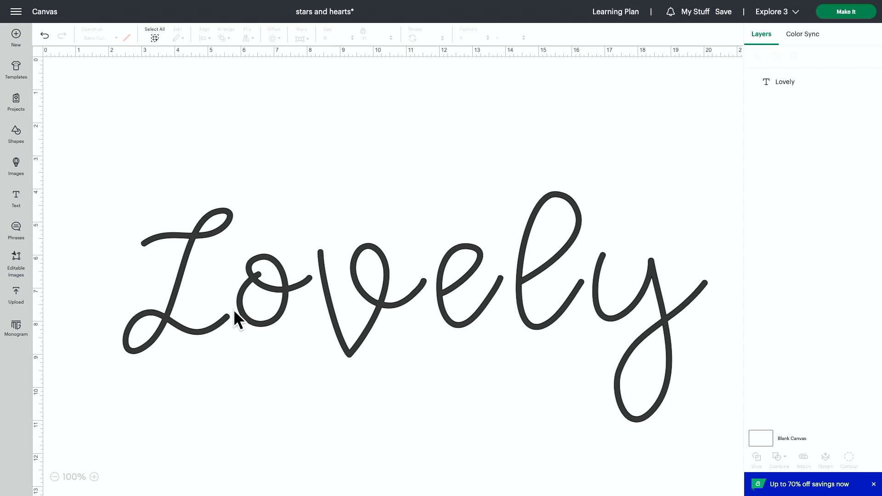
Tighten the letter spacing of the text "Lovely" to -1.3 so its script letters join
left_click(304, 314)
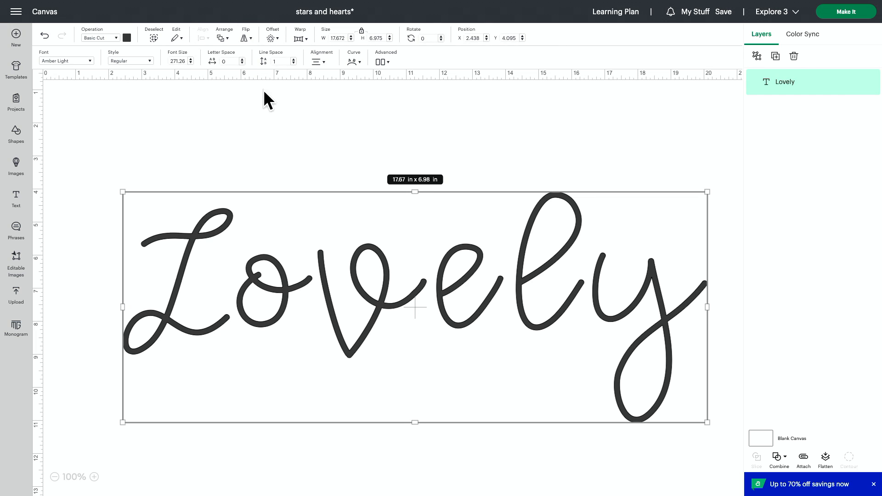
left_click(241, 64)
left_click(242, 64)
left_click(242, 63)
left_click(242, 63)
left_click(242, 63)
left_click(241, 63)
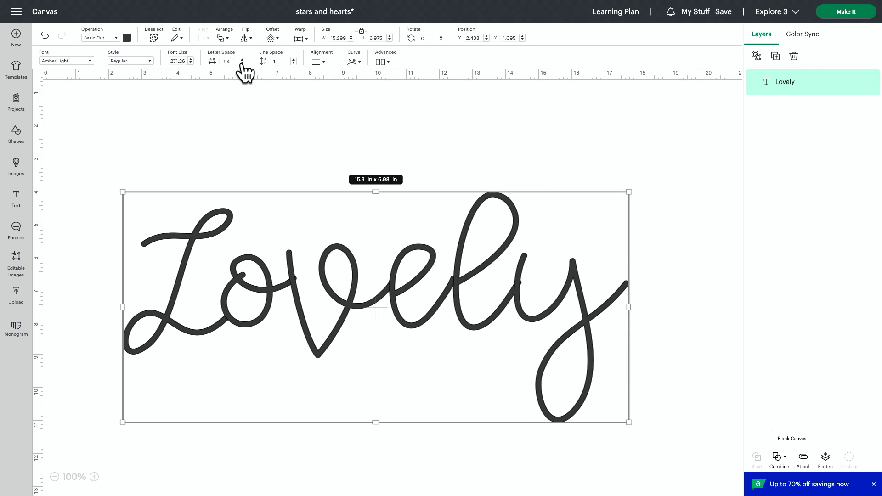
left_click(241, 63)
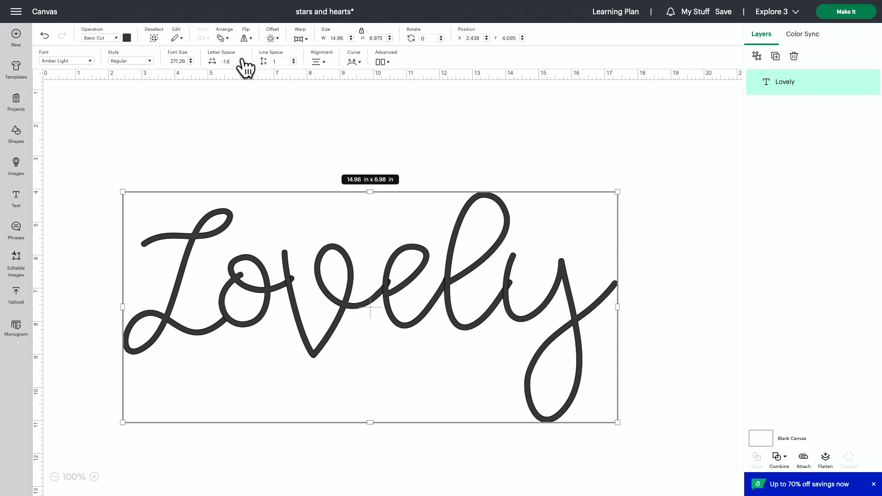
left_click(241, 59)
left_click(241, 59)
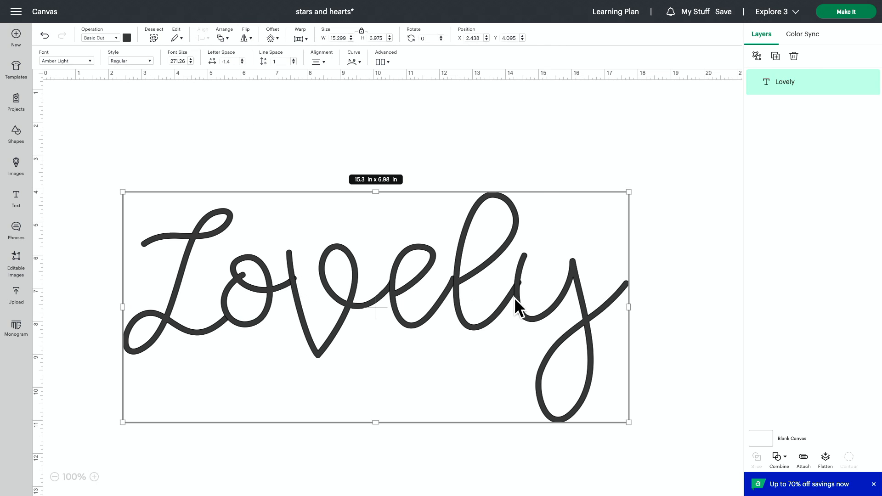
left_click(241, 58)
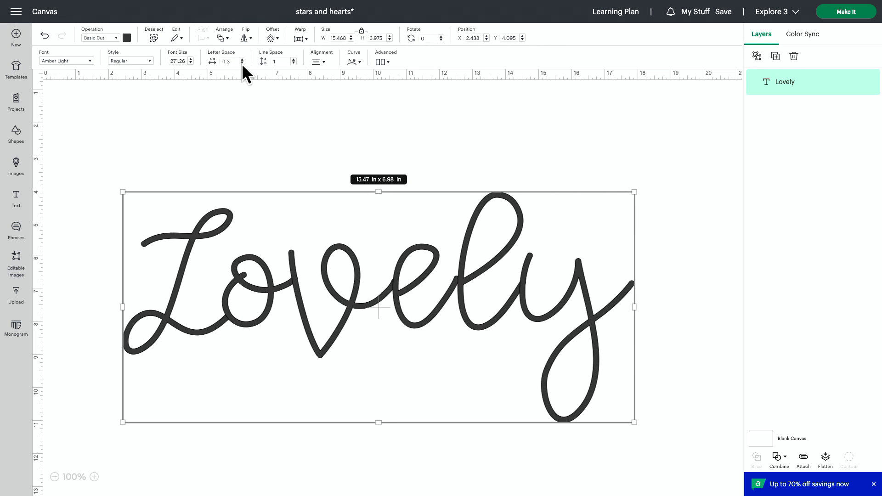
Try tighter letter spacing on the text "Lovely", then settle on a letter space of -1.1
left_click(241, 63)
left_click(242, 63)
left_click(241, 63)
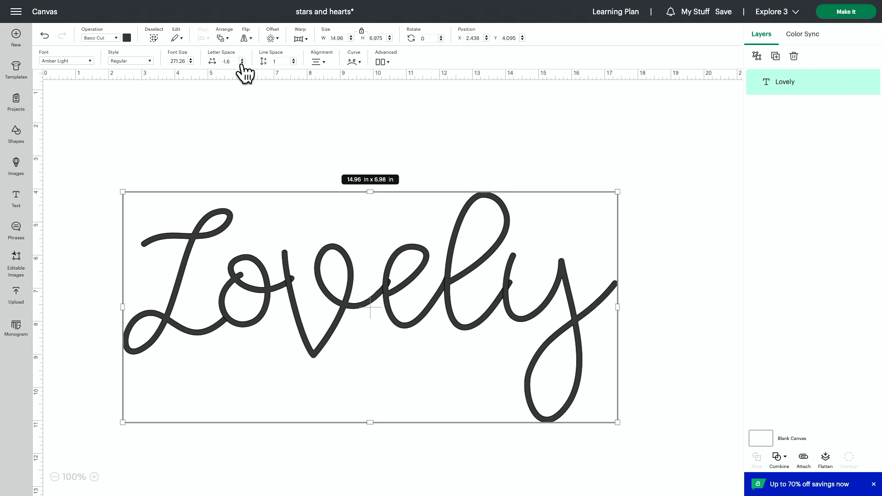
left_click(241, 58)
left_click(242, 59)
left_click(241, 59)
left_click(242, 58)
left_click(241, 59)
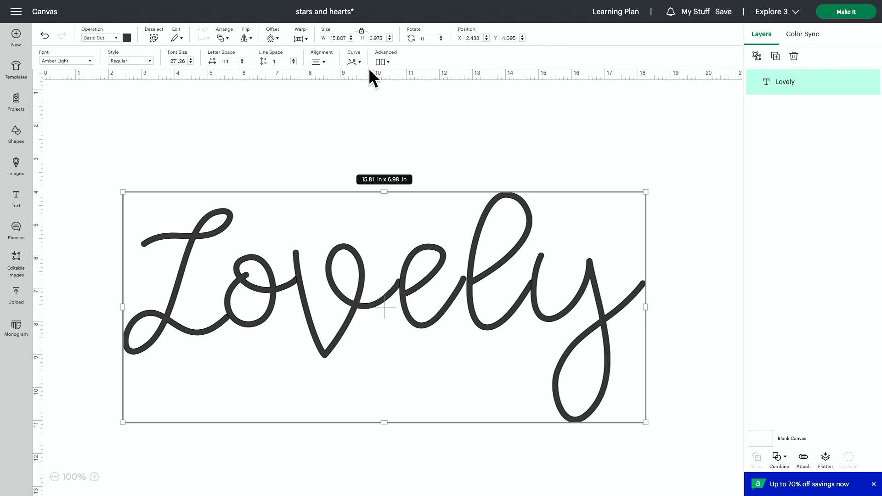
Ungroup the text "Lovely" into separate letters and clear the selection
left_click(381, 62)
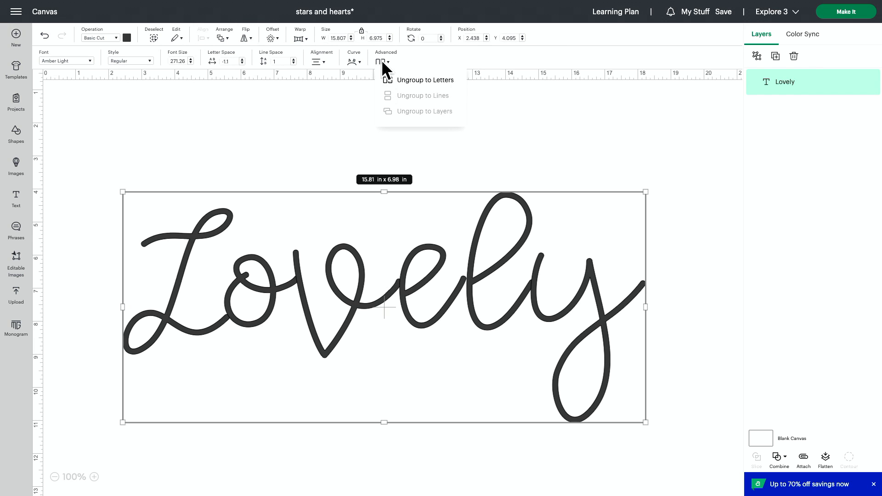
left_click(425, 80)
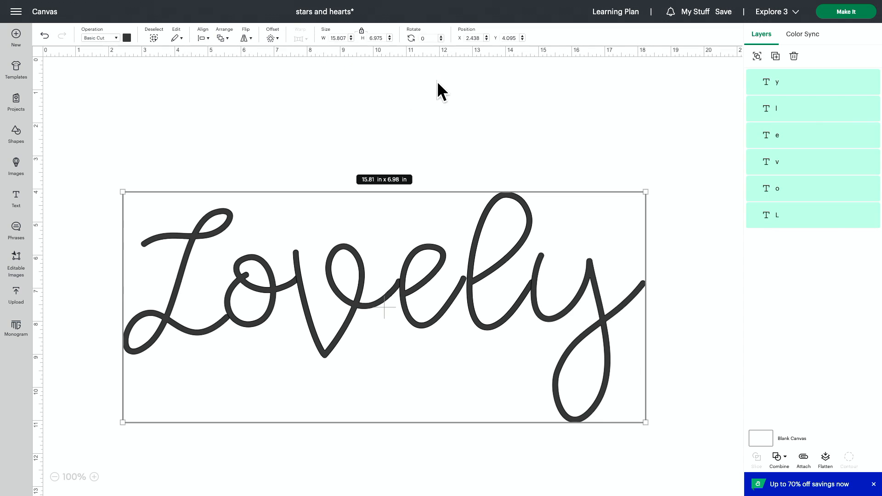
left_click(430, 144)
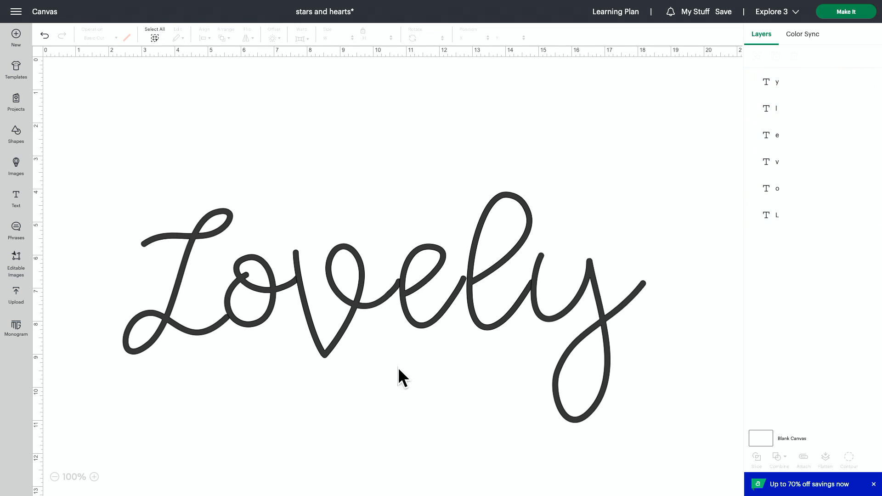
Nudge the letter "e" slightly left so that it overlaps the tail of the "v"
left_click(426, 313)
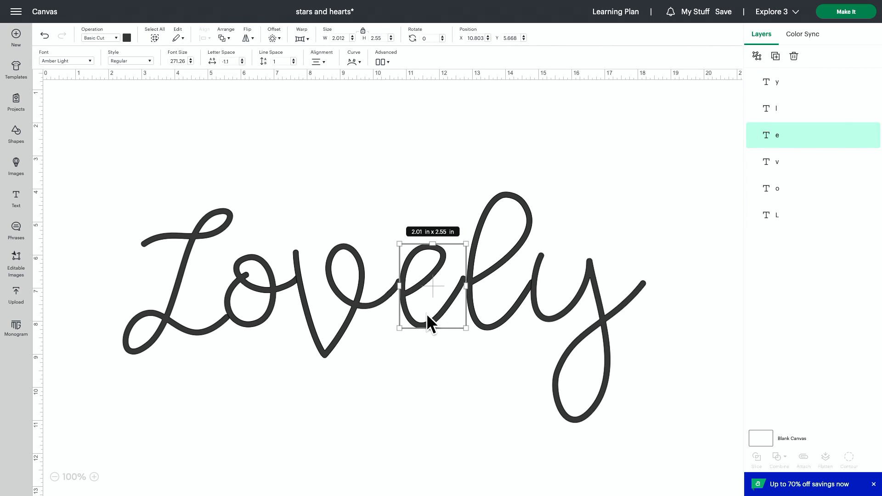
key("Left")
key("Left")
key("Left")
key("Left")
key("Left")
key("Left")
key("Left")
Nudge the letter "l" left to X 12.622 in so that it overlaps the tail of the "e"
left_click(505, 258)
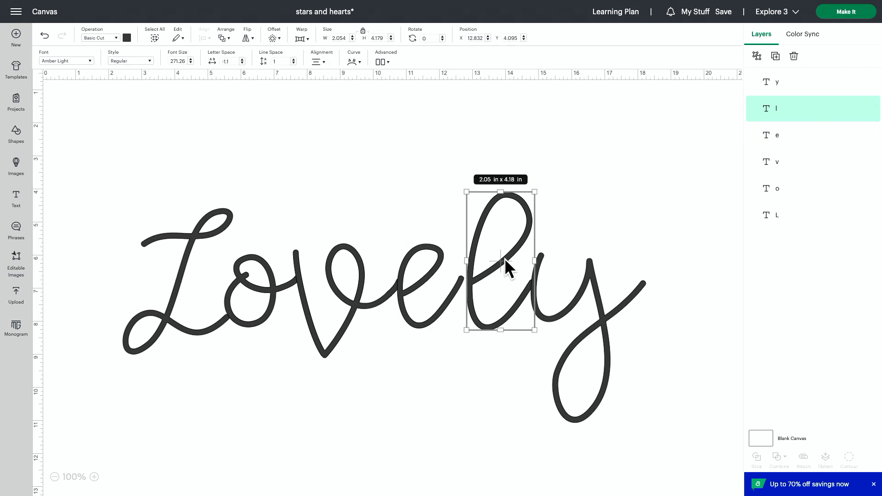
key("Left")
key("Left")
key("Left")
key("Left")
key("Left")
key("Left")
key("Left")
key("Left")
key("Left")
key("Left")
key("Left")
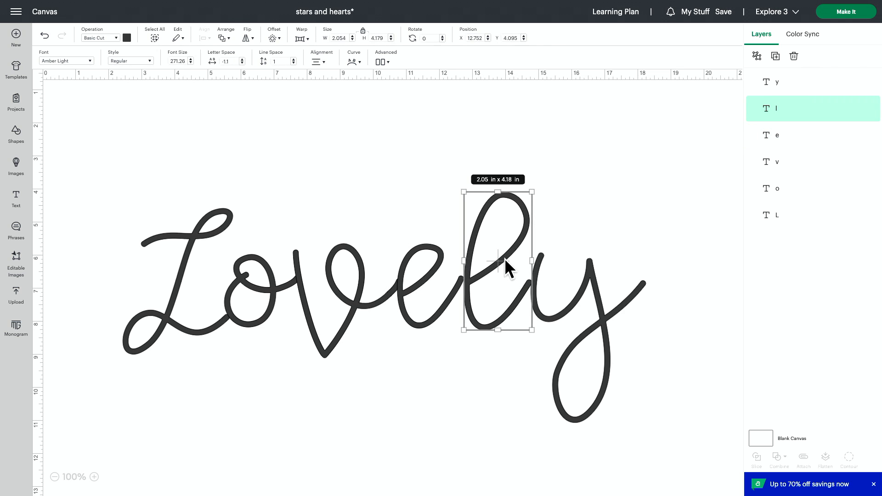
key("Left")
key("Left")
key("Left")
key("Left")
key("Left")
key("Left")
key("Left")
key("Left")
key("Left")
key("Left")
key("Left")
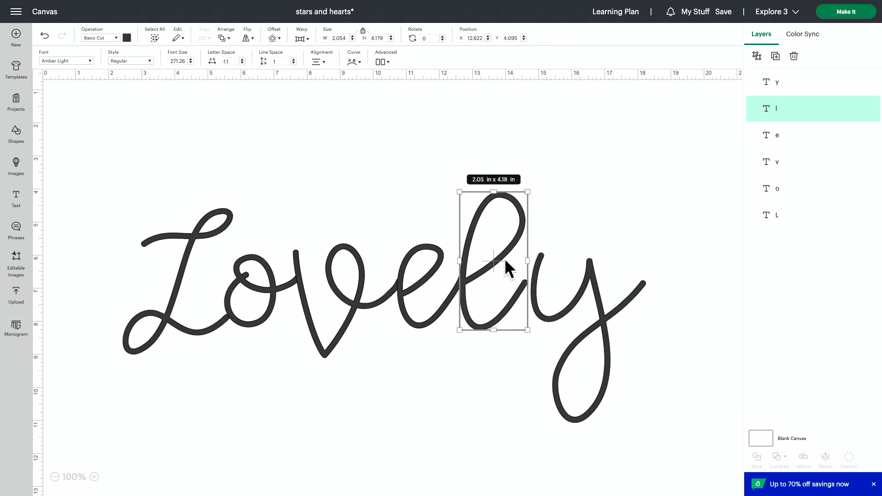
Nudge the letter "y" left to X 14.543 in so that it joins the "l"
left_click(586, 288)
key("Left")
key("Left")
key("Left")
key("Left")
key("Left")
key("Left")
key("Left")
key("Left")
key("Left")
key("Left")
key("Left")
key("Left")
key("Left")
key("Left")
key("Left")
key("Left")
key("Left")
key("Left")
key("Left")
key("Left")
key("Left")
key("Left")
key("Left")
scroll(244, 487, "down", 2)
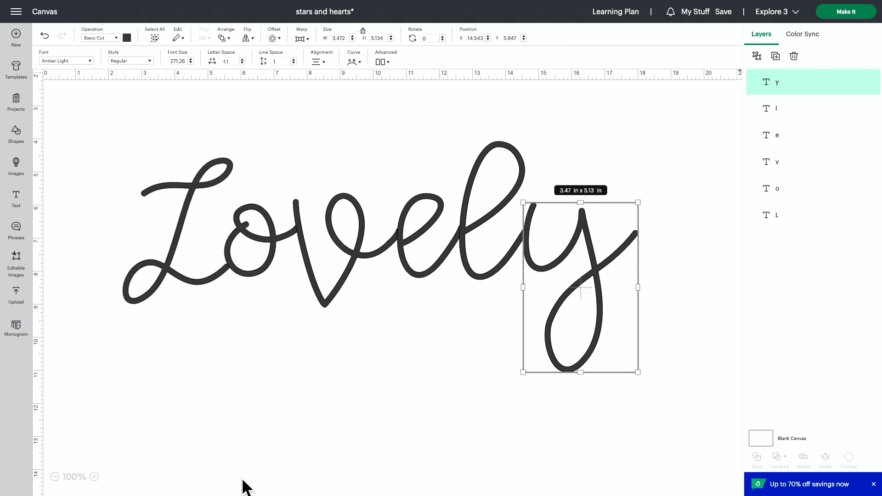
Nudge the capital "L" right to X 2.468 in so that its tail overlaps the "o"
scroll(230, 436, "up", 1)
left_click(171, 280)
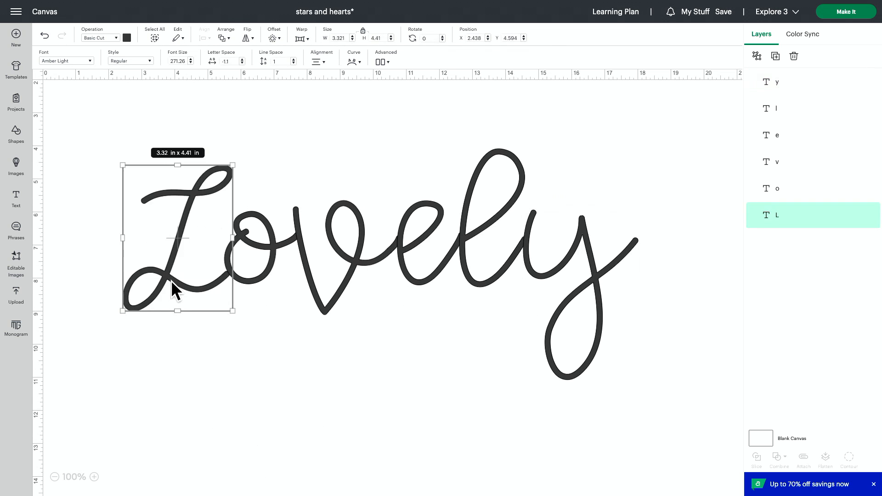
key("Right")
key("Right")
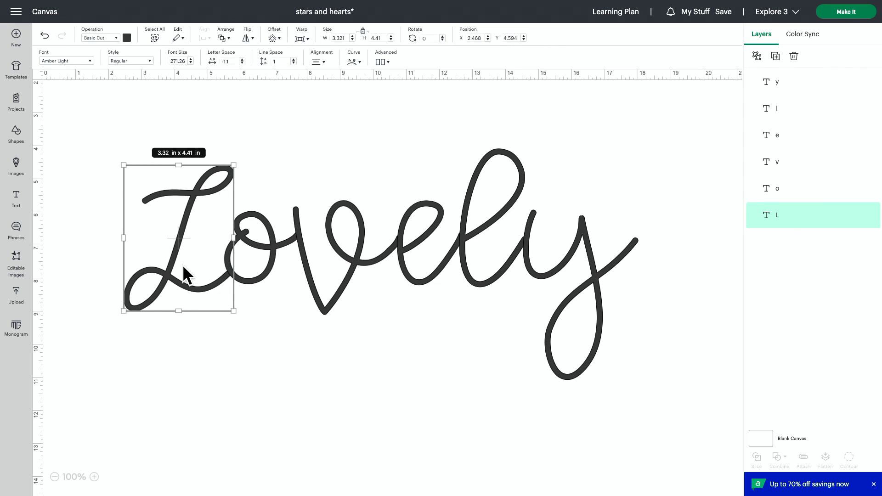
Select all six letters of "Lovely" and attach them
left_click(467, 435)
left_click_drag(620, 443, 46, 169)
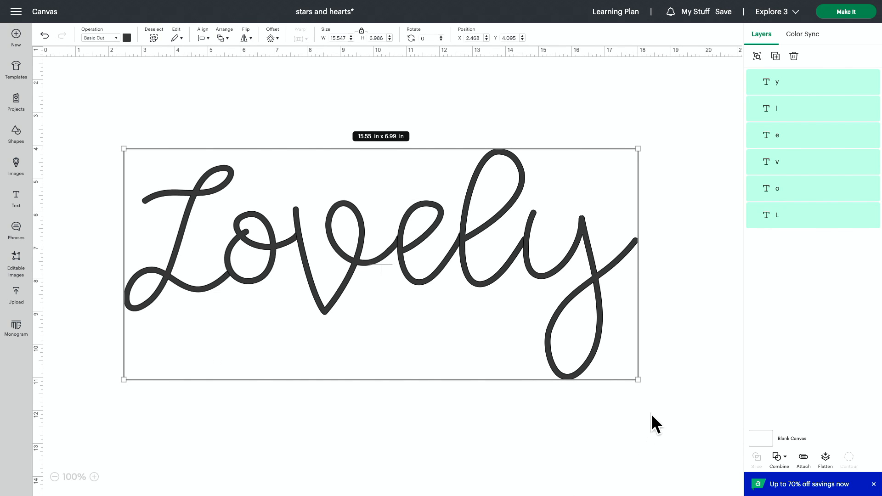
left_click(803, 457)
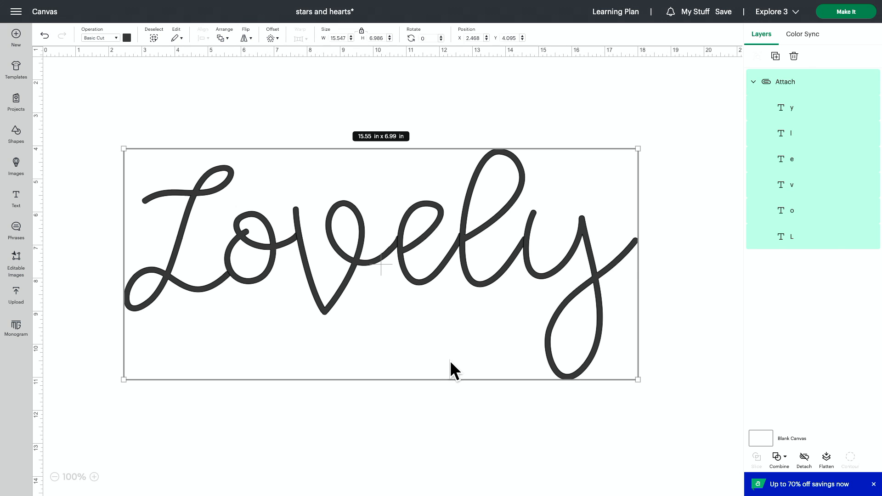
Recolor the attached letters light purple and inspect the overlapping strokes up close
left_click(94, 477)
left_click(94, 476)
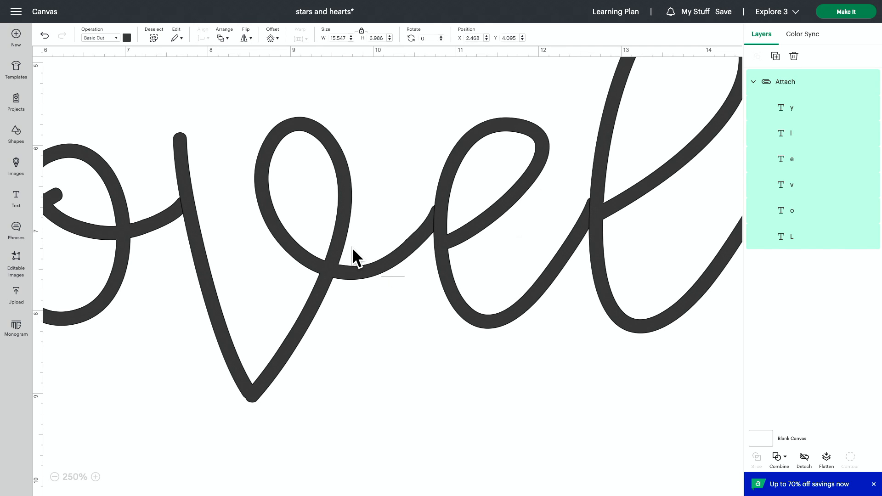
left_click(127, 38)
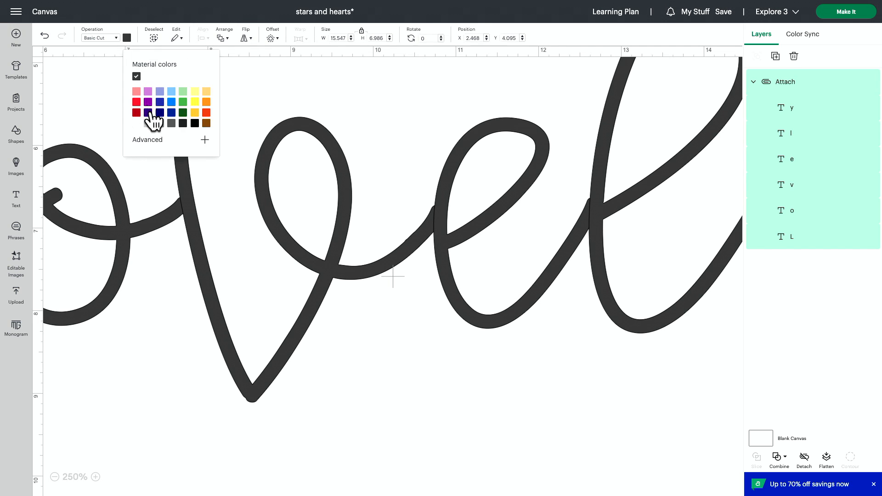
left_click(148, 92)
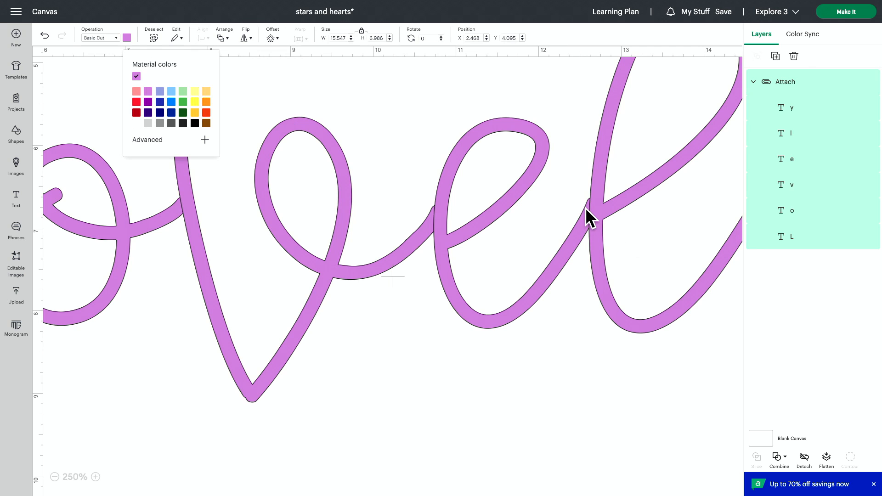
Apply Unite to the attached light purple letters
left_click(54, 477)
left_click(54, 477)
left_click(54, 476)
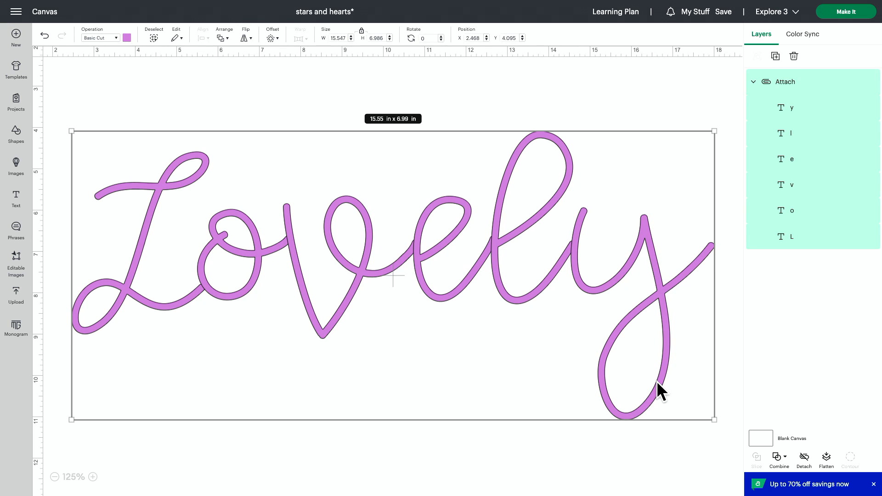
left_click(777, 456)
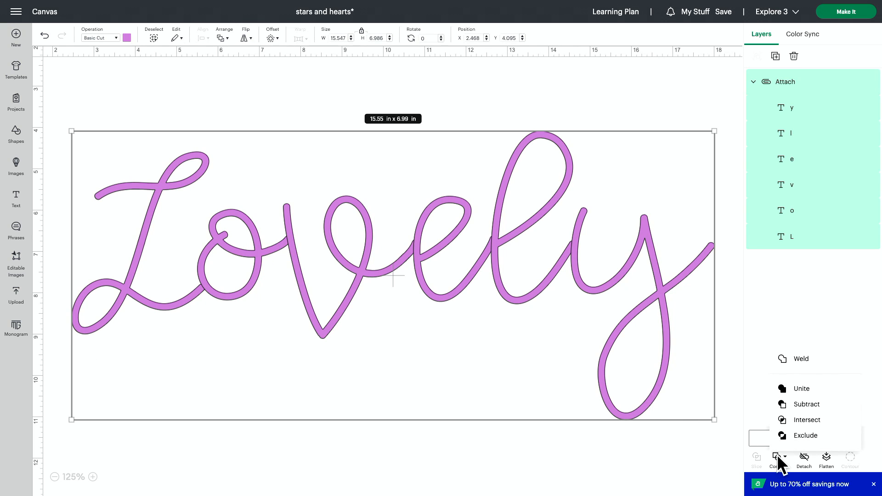
left_click(805, 389)
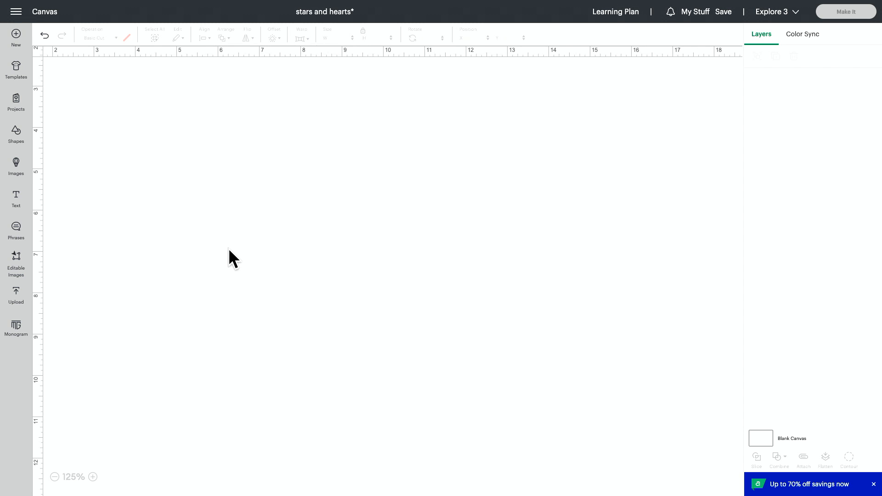
Add a new text object reading "Lovely" to the empty canvas and select all its characters
left_click(16, 197)
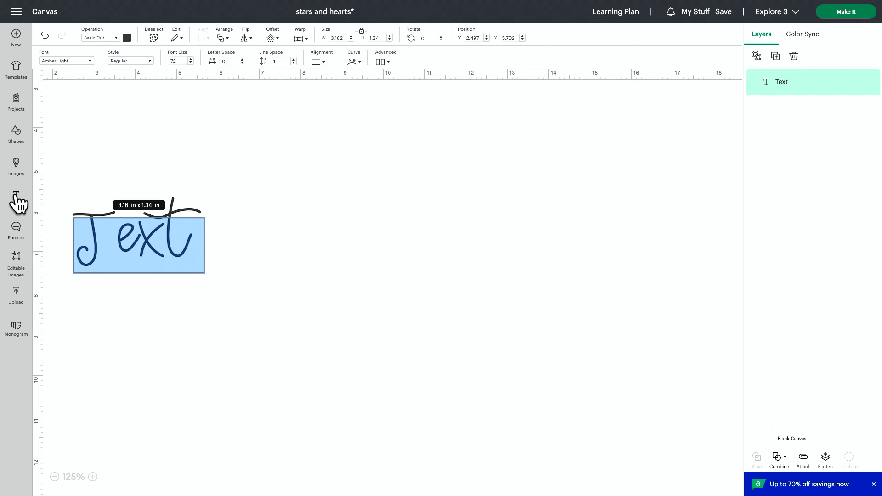
type("Lovely")
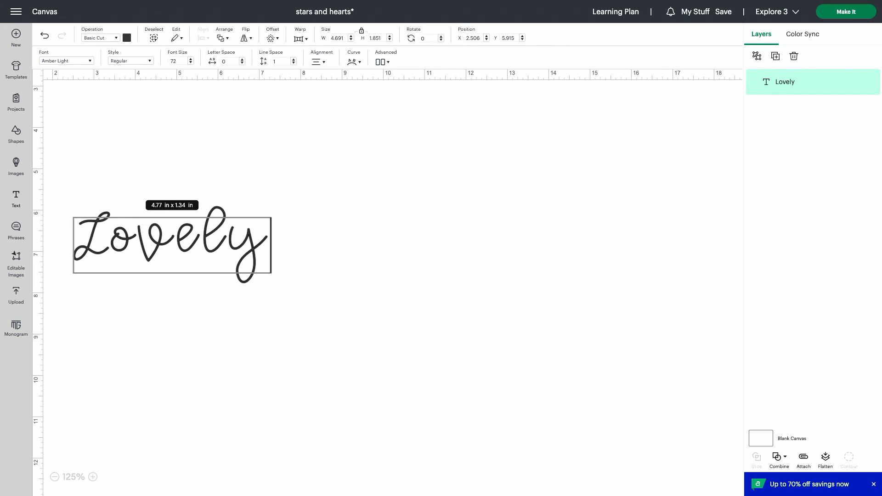
key("ctrl+a")
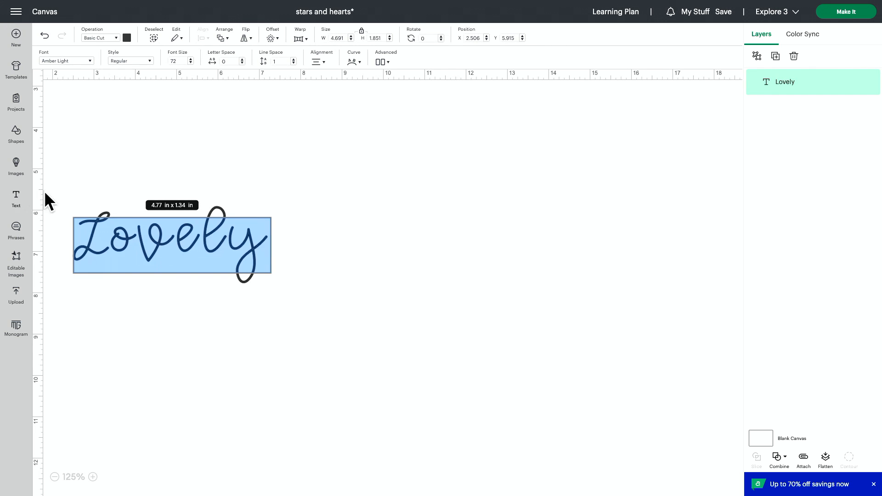
Search the system fonts for "sketch" and apply Artsy Amy Sketch to the text "Lovely"
left_click(73, 60)
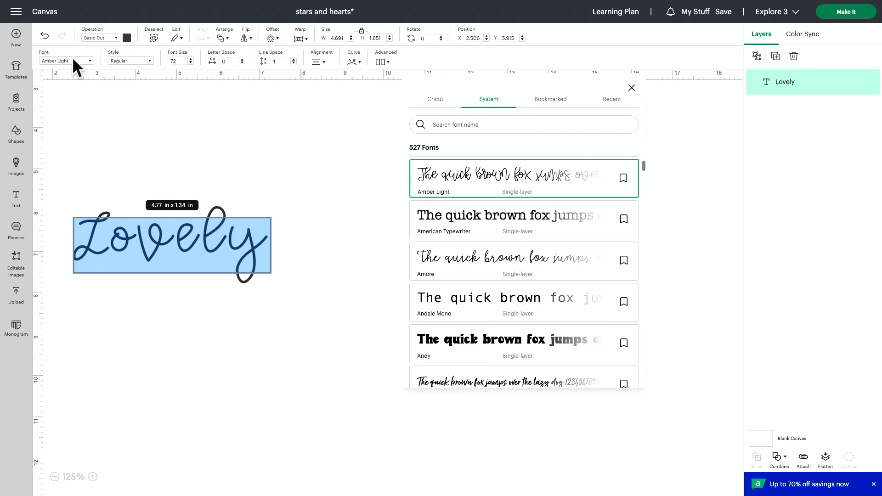
left_click(486, 122)
type("sketch")
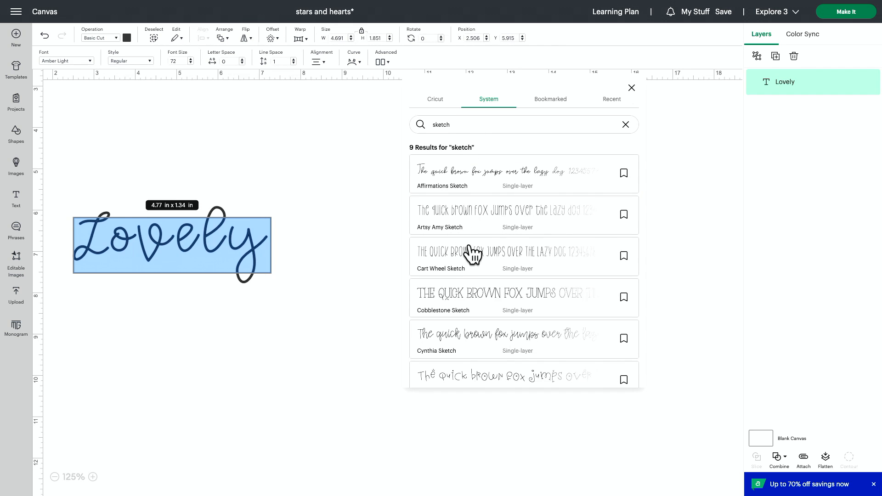
scroll(485, 273, "down", 1)
scroll(486, 274, "down", 3)
scroll(484, 272, "up", 4)
left_click(492, 220)
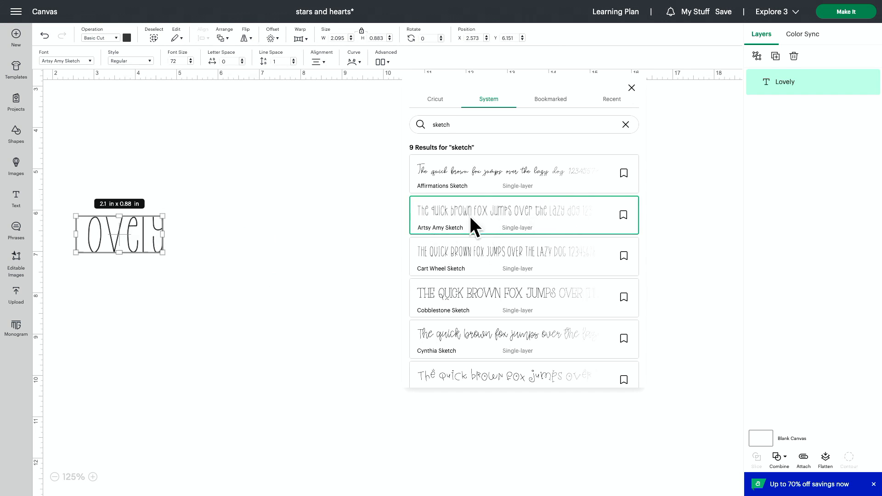
Enlarge the text "Lovely" to about 13.41 x 5.65 in and place it at about X 3.07, Y 4.05 in
left_click(202, 241)
left_click(157, 252)
left_click_drag(163, 253, 481, 447)
left_click_drag(472, 397, 492, 311)
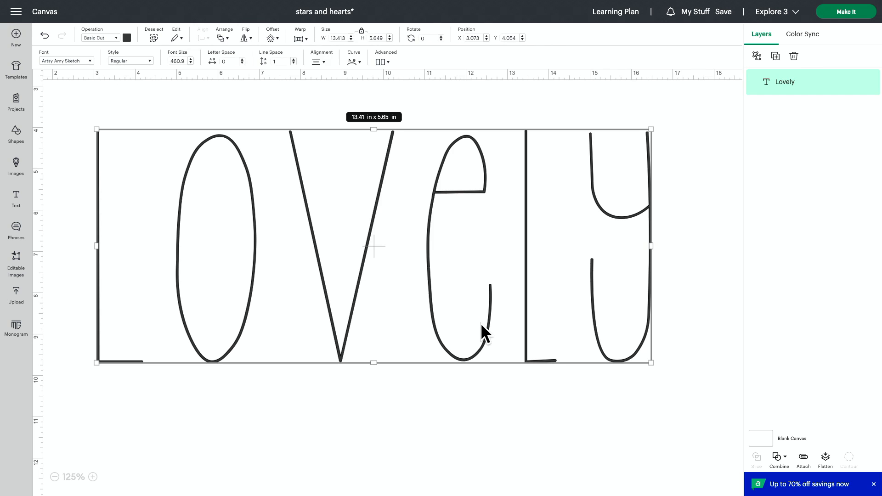
Change the operation of the text "Lovely" to Pen
scroll(484, 272, "right", 1)
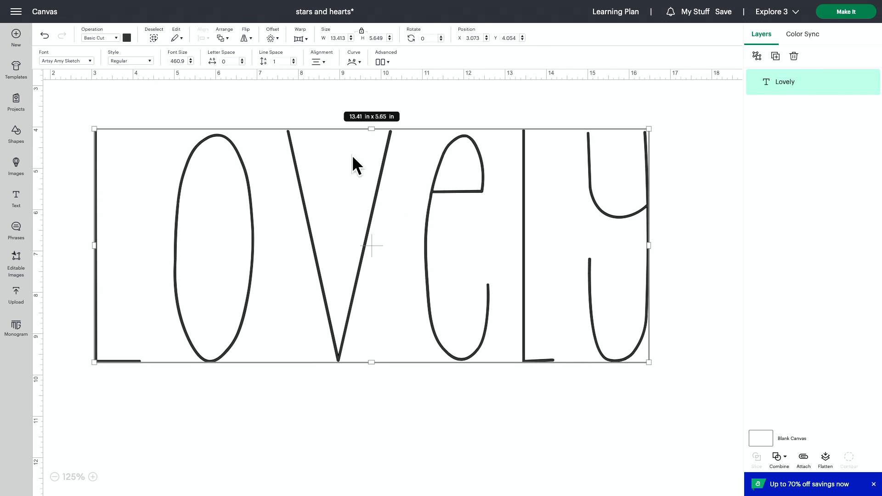
left_click(108, 37)
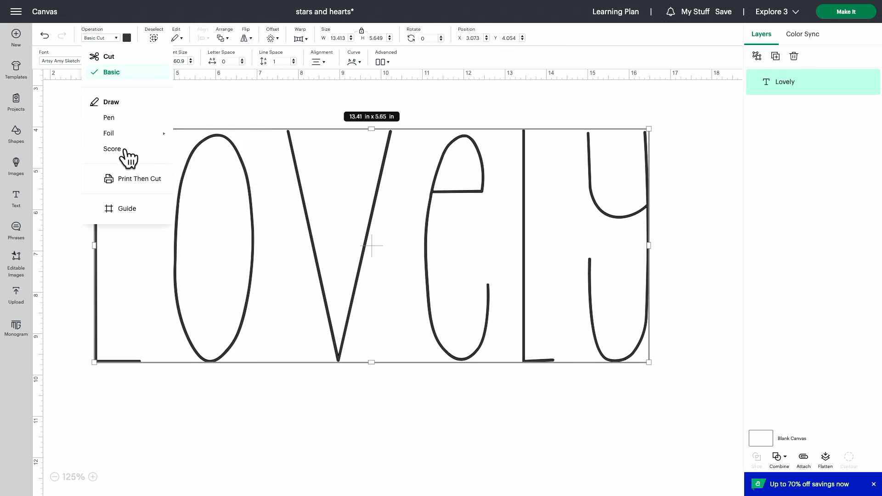
left_click(123, 122)
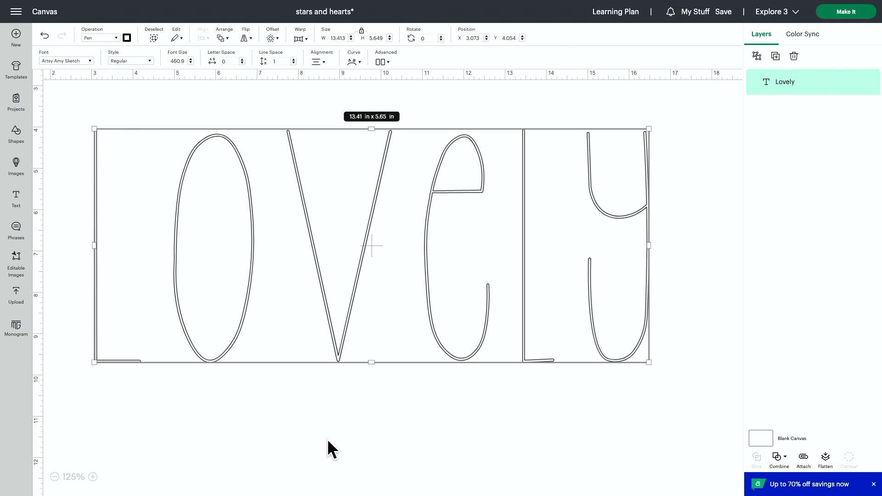
Shrink the Pen text "Lovely" to about 11.54 x 4.86 in, move it slightly up and left, and deselect it
left_click_drag(648, 362, 570, 329)
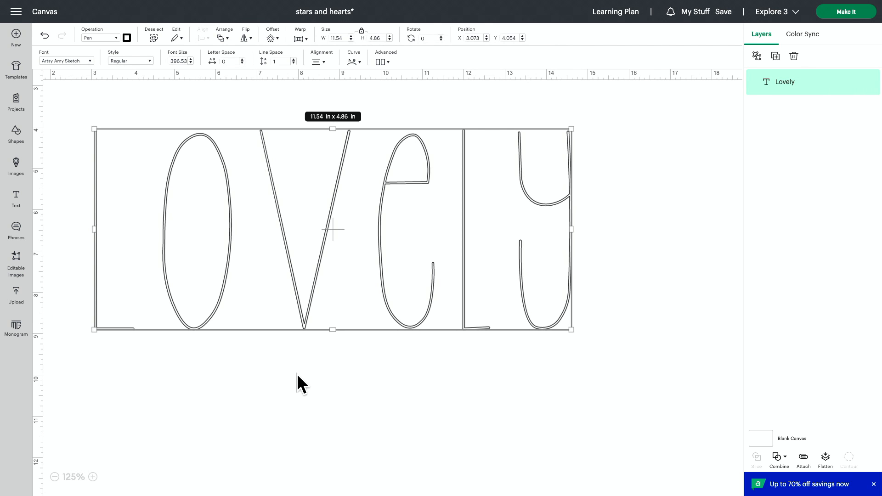
left_click_drag(277, 304, 264, 264)
left_click(255, 355)
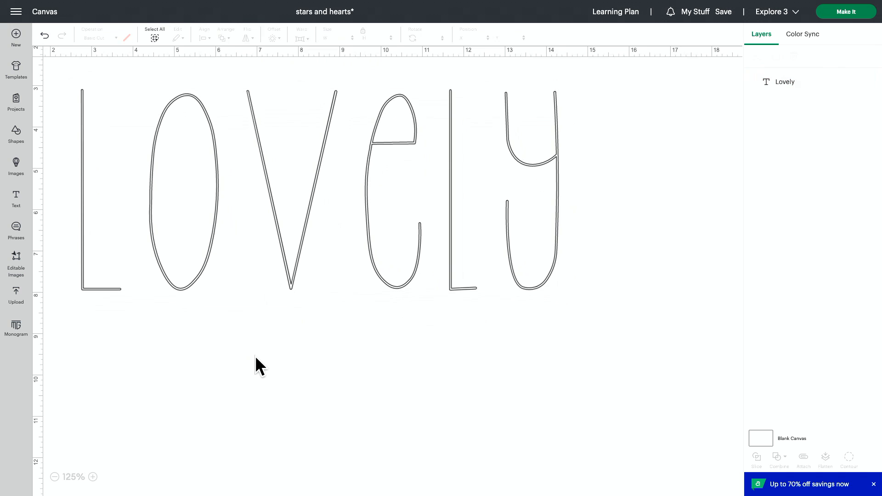
Add a second text "lovely", enlarge it to about 7.36 x 3.18 in, and place it below the first
left_click(17, 199)
type("lovely")
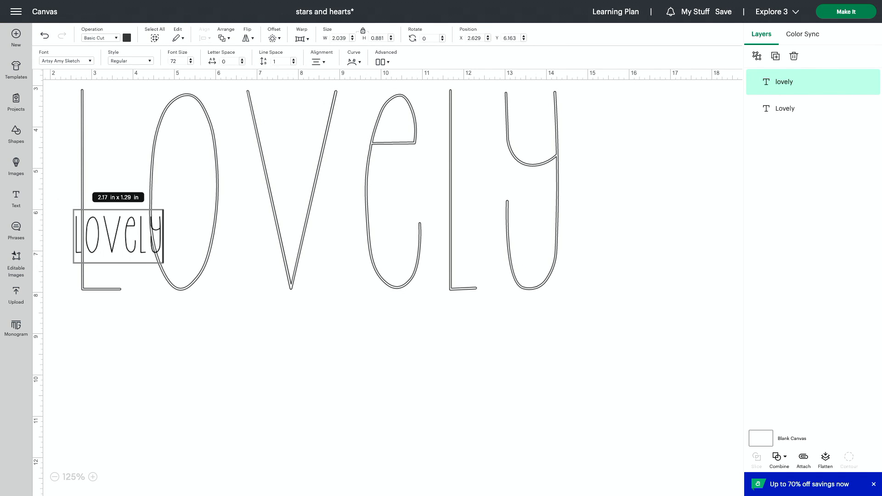
left_click(216, 420)
left_click_drag(160, 252, 384, 351)
left_click_drag(268, 310, 340, 418)
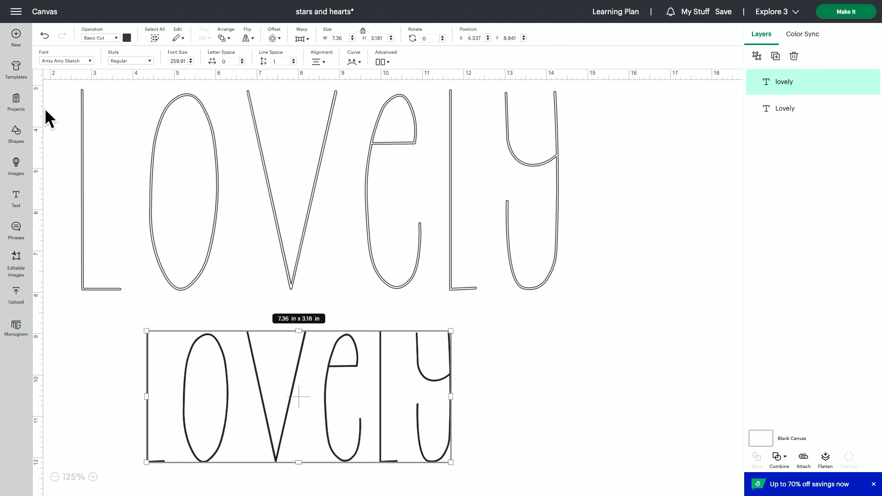
Change the lower Pen text "lovely" to the Big Breath font and place it at about X 2.89, Y 8.97 in
left_click(61, 59)
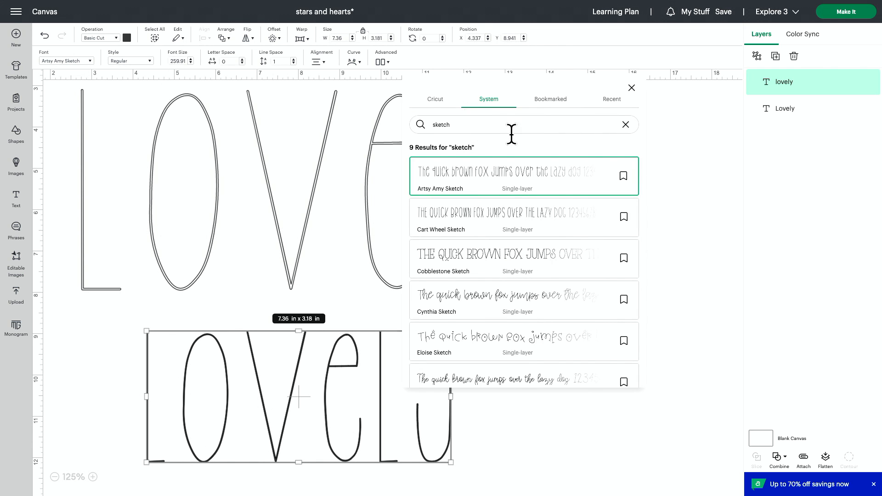
left_click(626, 125)
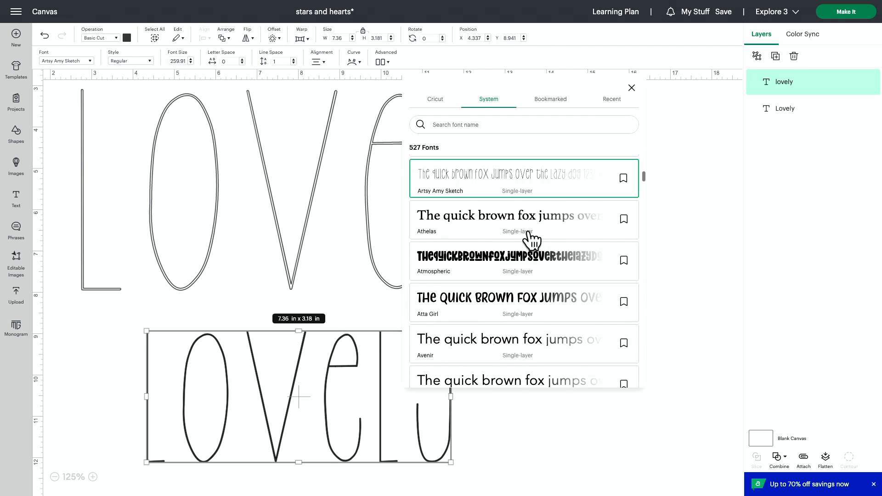
left_click(512, 265)
left_click(677, 217)
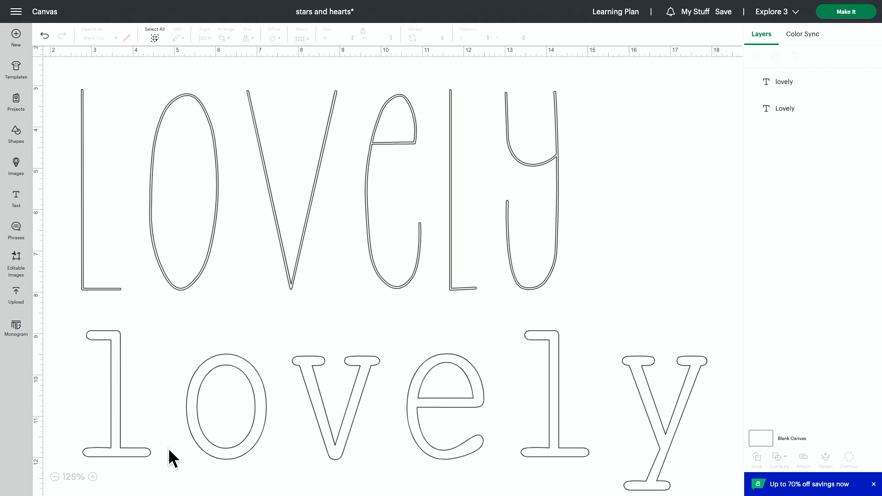
left_click(183, 434)
left_click_drag(73, 316, 204, 390)
left_click_drag(289, 402, 229, 375)
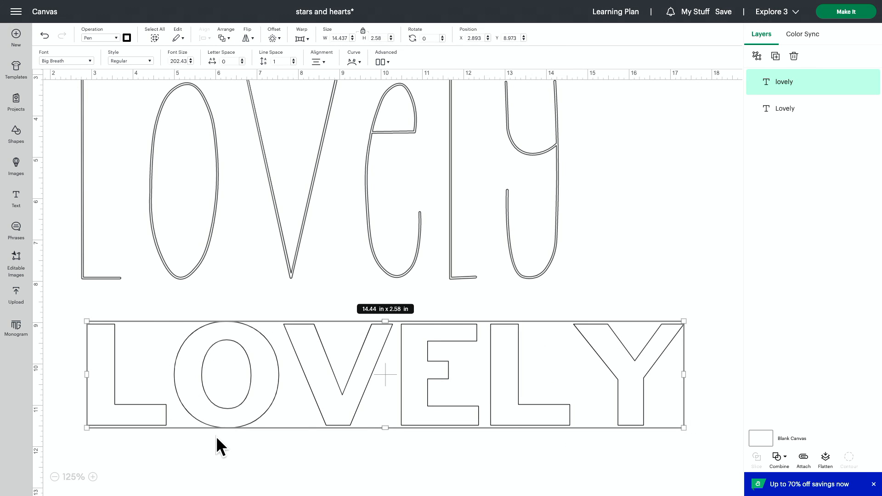
Move the lower text slightly left, then place the upper text "Lovely" just above it at about X 2.52, Y 3.73 in
left_click(226, 450)
left_click_drag(305, 401, 290, 405)
left_click_drag(186, 171, 177, 197)
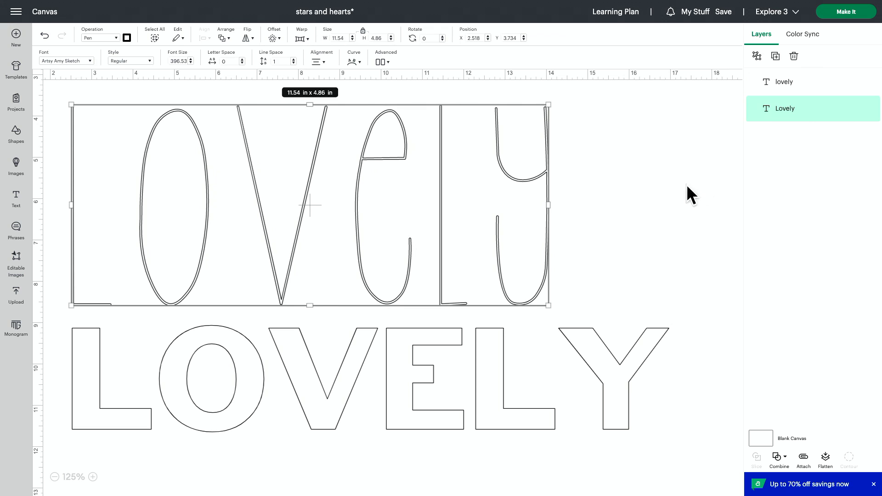
left_click(656, 194)
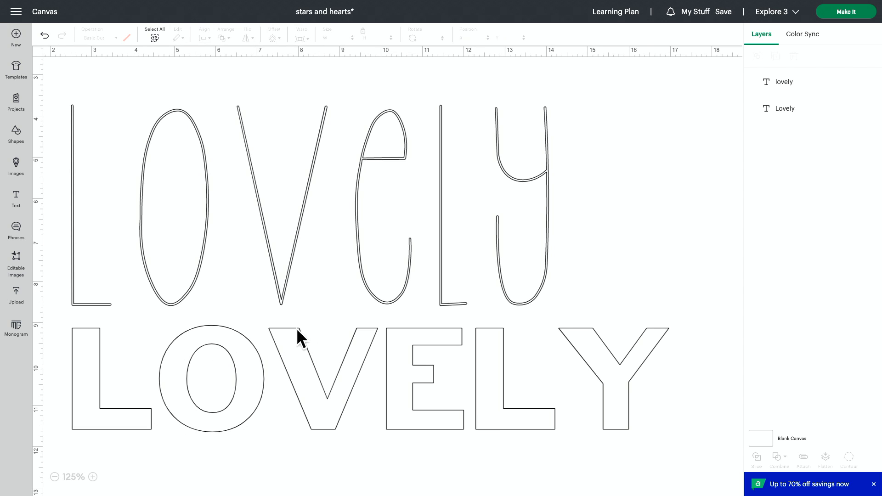
Delete the lower text and shrink the remaining Pen text "Lovely" to about 4.33 x 1.82 in, placed at about X 5.63, Y 6.55 in
left_click(344, 387)
key("Delete")
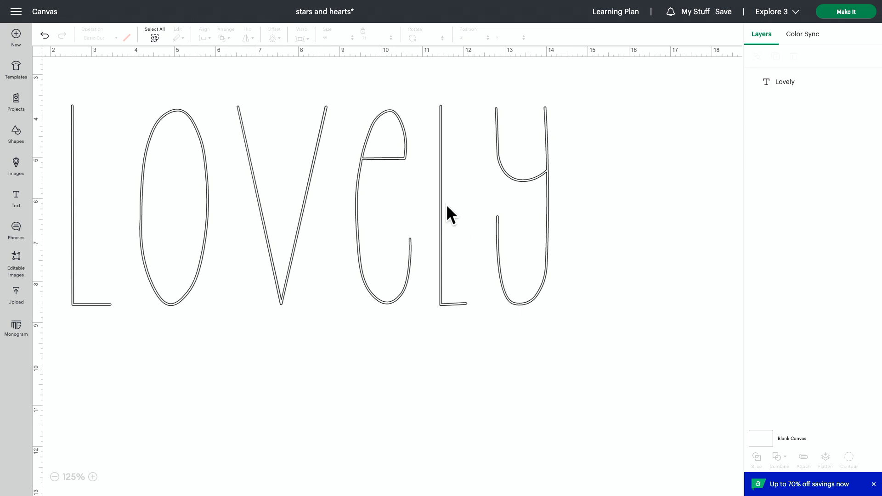
left_click(447, 205)
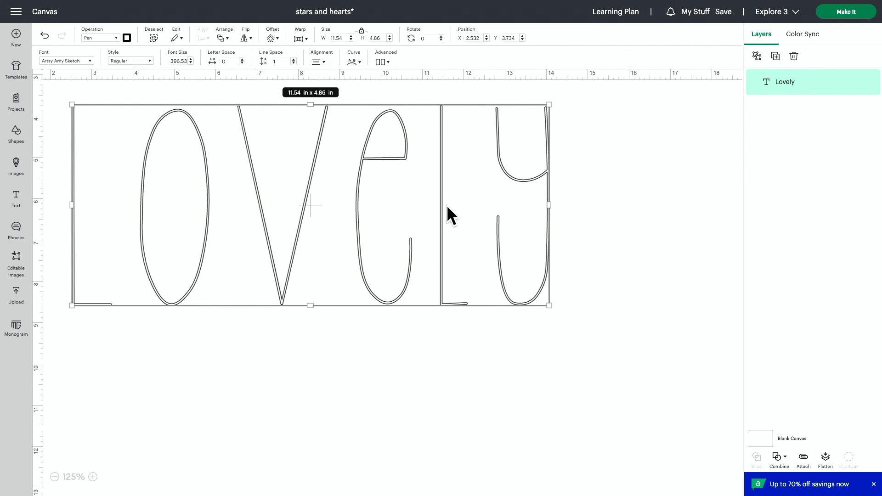
left_click_drag(548, 106, 250, 231)
left_click_drag(227, 270, 357, 262)
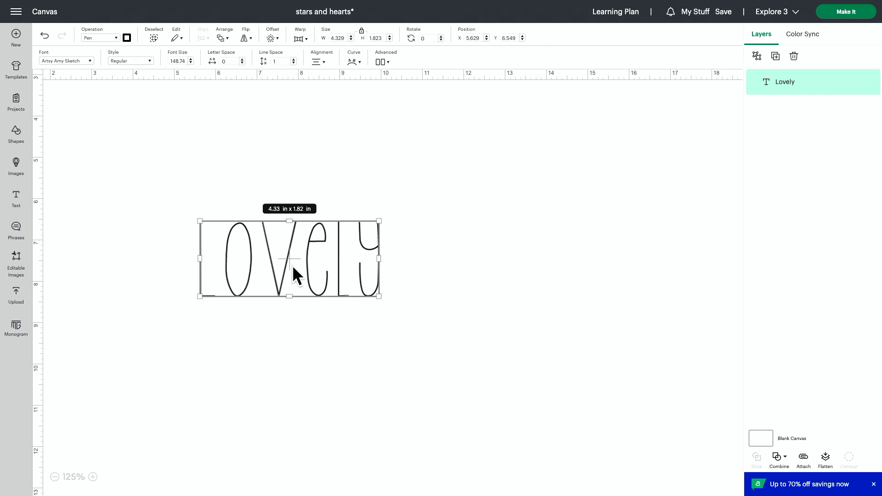
Insert a free heart shape, enlarge it to about 5.46 x 4.82 in, and color it light pink
left_click(14, 136)
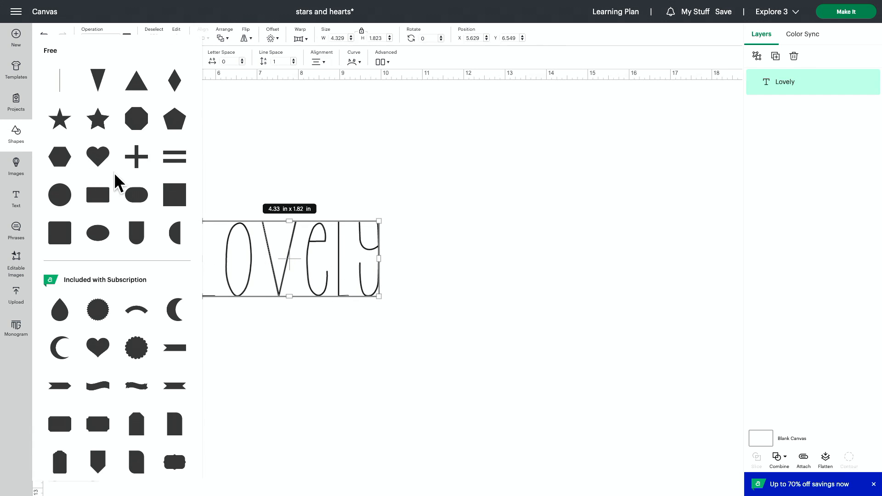
left_click(97, 157)
left_click_drag(138, 137, 287, 275)
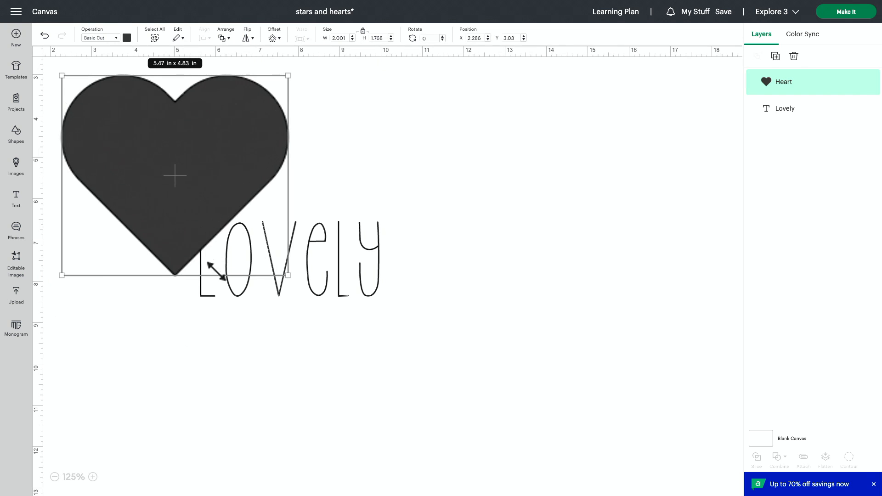
left_click(126, 38)
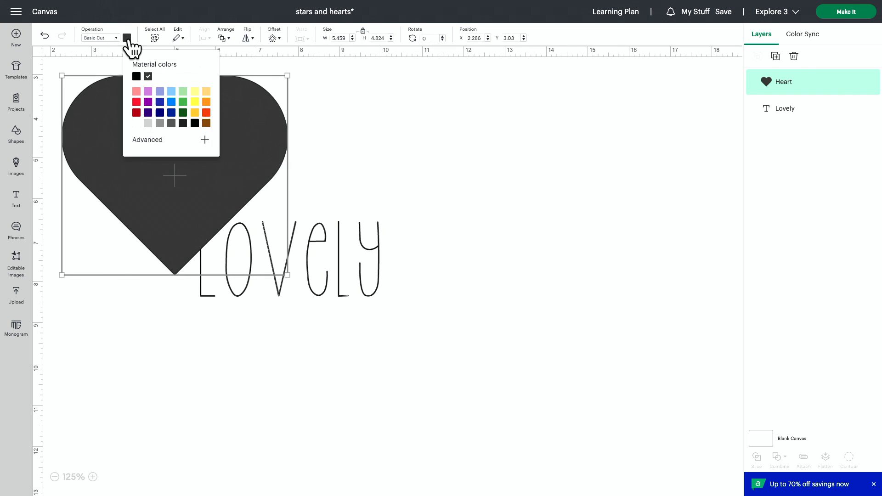
left_click(134, 91)
Move the pink heart over the text "Lovely" at about X 5.24, Y 5.11 in and reorder it behind the text
left_click_drag(266, 126, 388, 212)
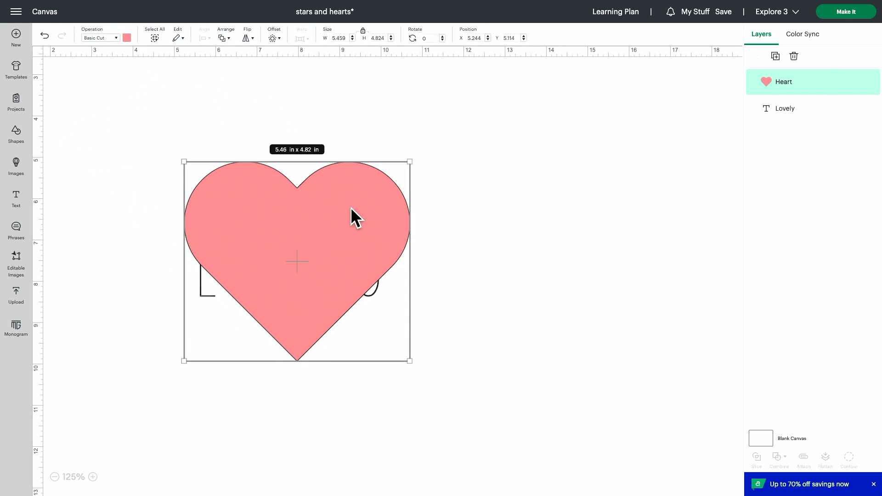
left_click_drag(823, 85, 822, 109)
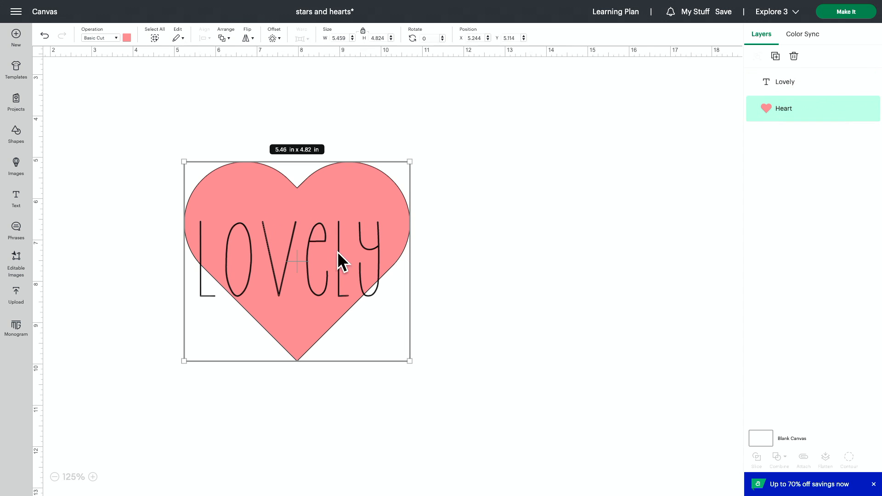
left_click(529, 228)
Shrink the text "Lovely" so it fits inside the heart and center it across the heart's upper half
left_click(332, 274)
left_click_drag(380, 297, 326, 271)
left_click_drag(276, 251, 315, 247)
Enlarge the heart and text together to about 8.6 x 7.6 in, place them at about X 5.38, Y 4.36 in, and deselect them
left_click(344, 282, "shift")
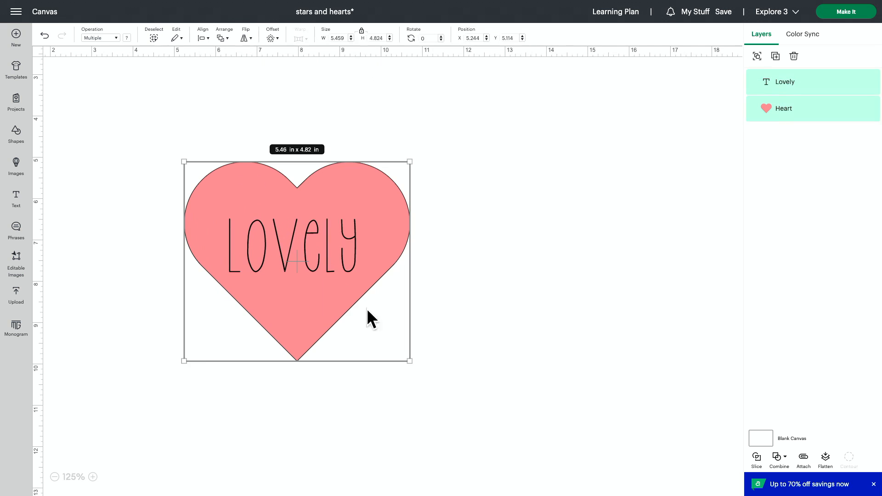
left_click_drag(409, 360, 540, 475)
left_click_drag(348, 299, 354, 269)
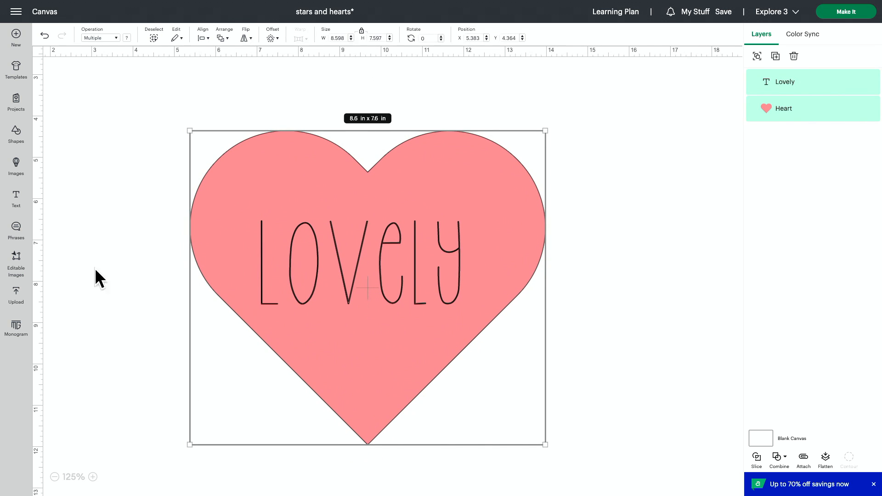
left_click(94, 268)
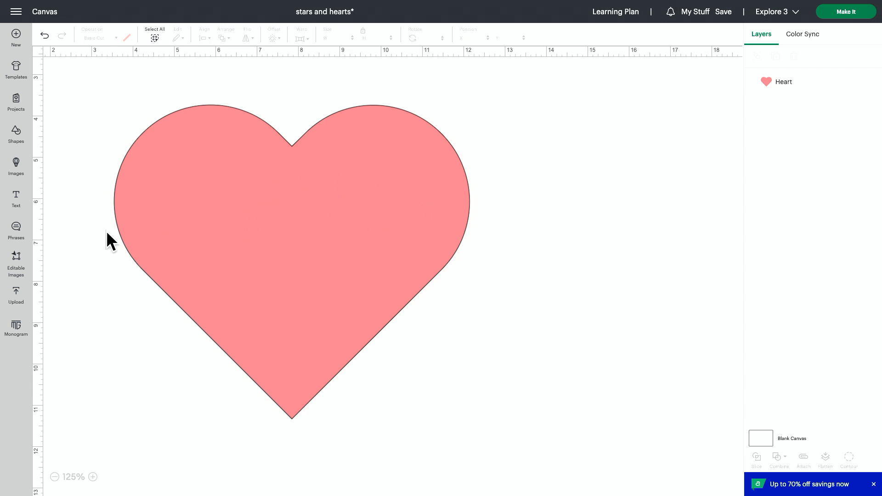
Add the text "Lovely" and set its font to Affirmations Sketch, found by searching system fonts for "sketch"
left_click(17, 202)
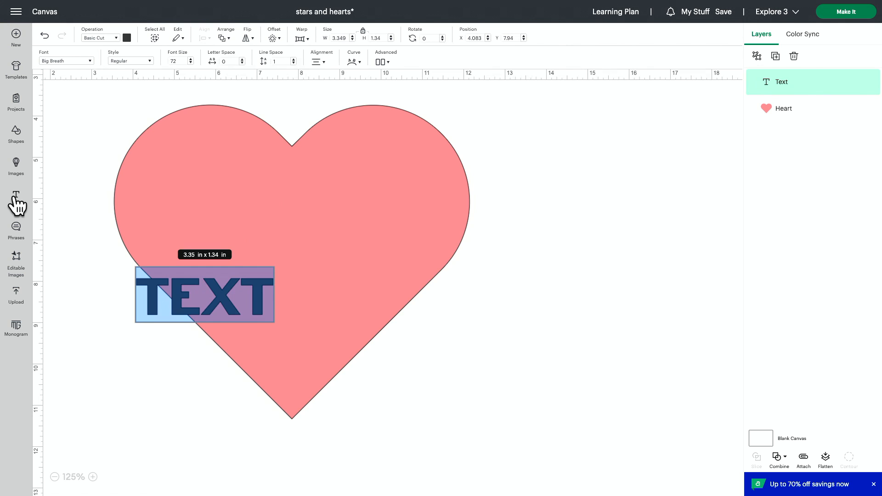
type("Lovely")
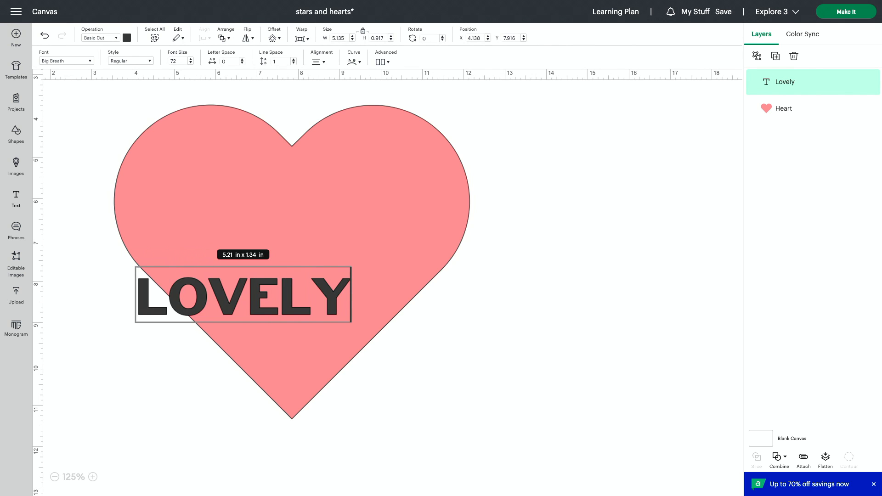
left_click(87, 60)
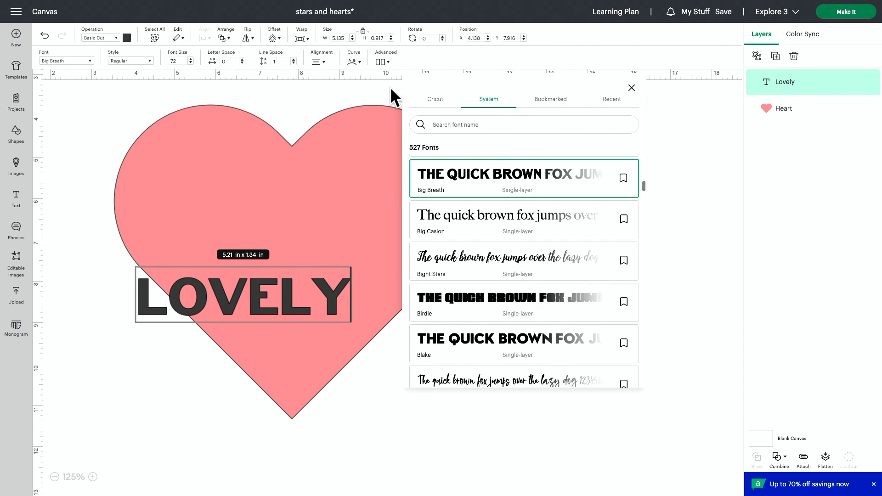
left_click(502, 121)
type("sketch")
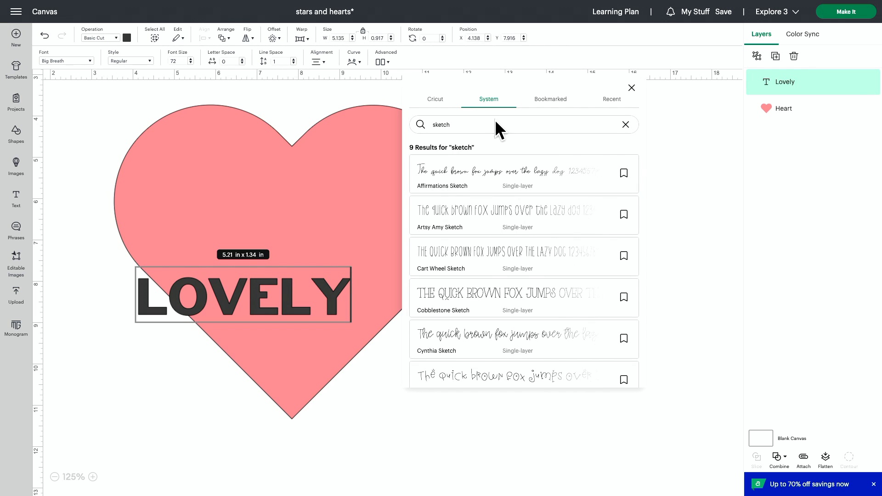
left_click(484, 174)
Enlarge the text "Lovely" to about 4.58 x 2.8 in, center it on the heart, and change its operation to Pen
left_click_drag(214, 327, 355, 284)
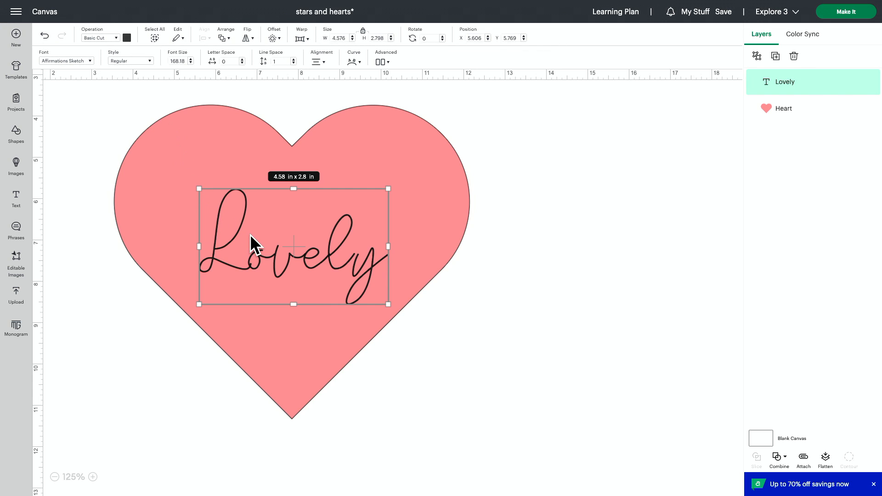
left_click(98, 39)
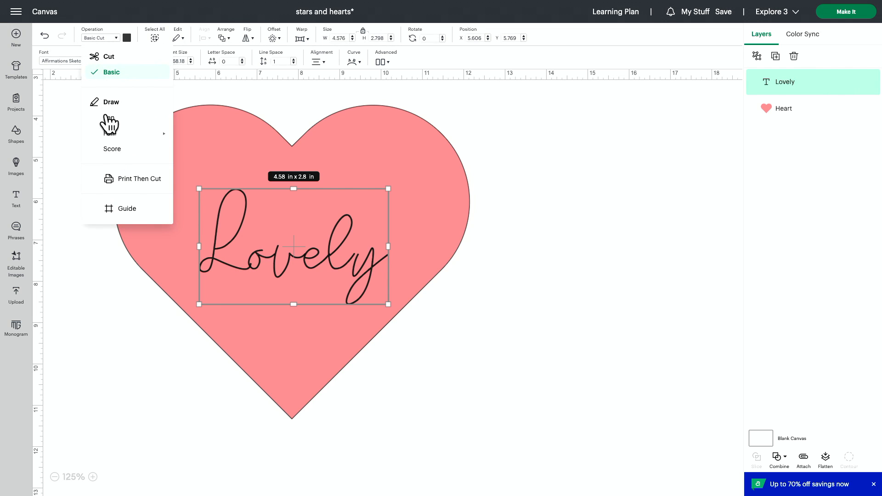
left_click(109, 119)
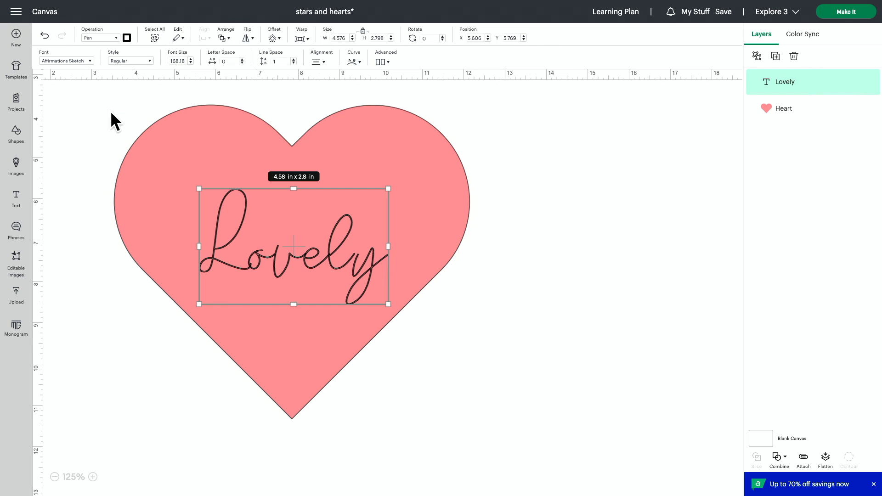
left_click(149, 159)
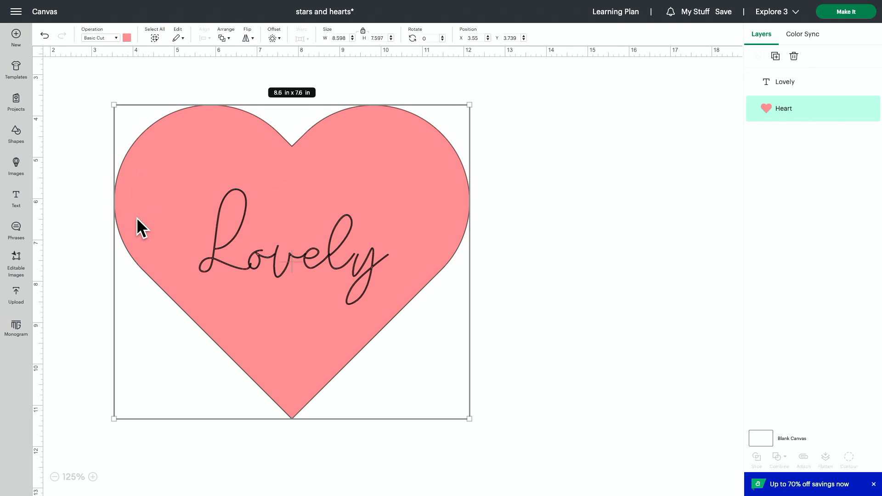
left_click(80, 206)
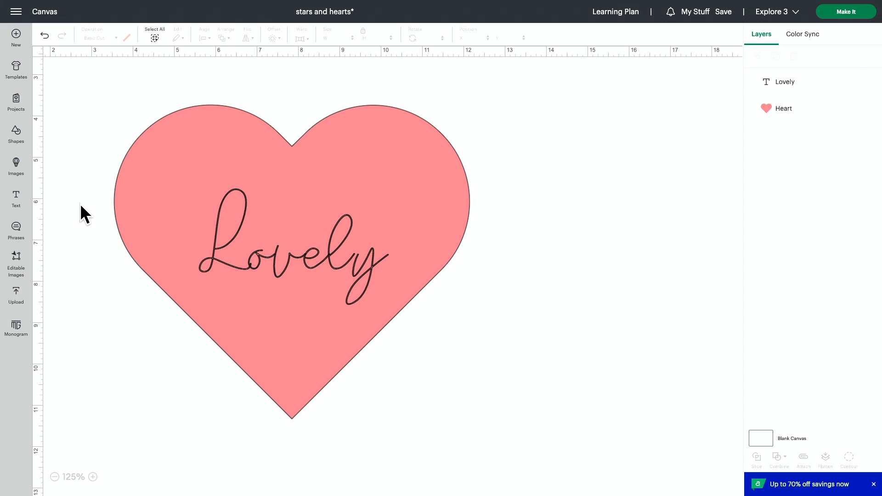
Attach the Pen text "Lovely" to the pink heart
left_click_drag(589, 163, 212, 364)
left_click(804, 459)
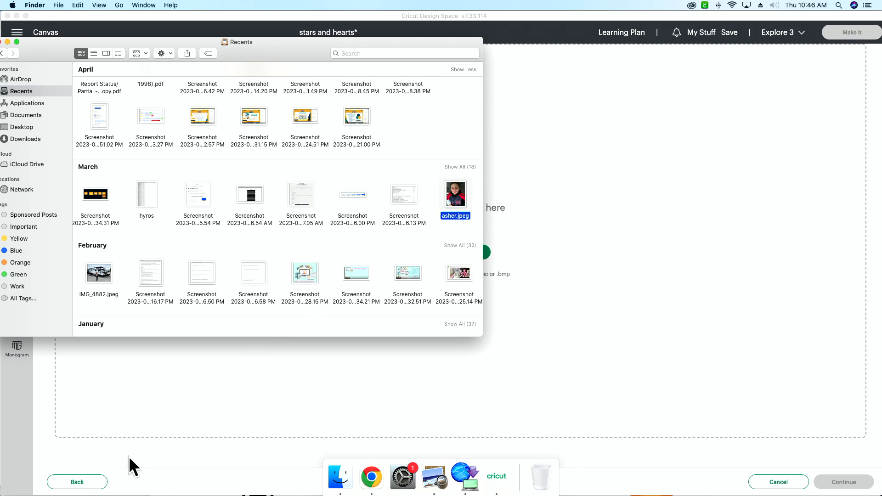
Upload the portrait photo of the boy as a Complex image and remove its background automatically
left_click_drag(468, 198, 626, 216)
left_click(627, 215)
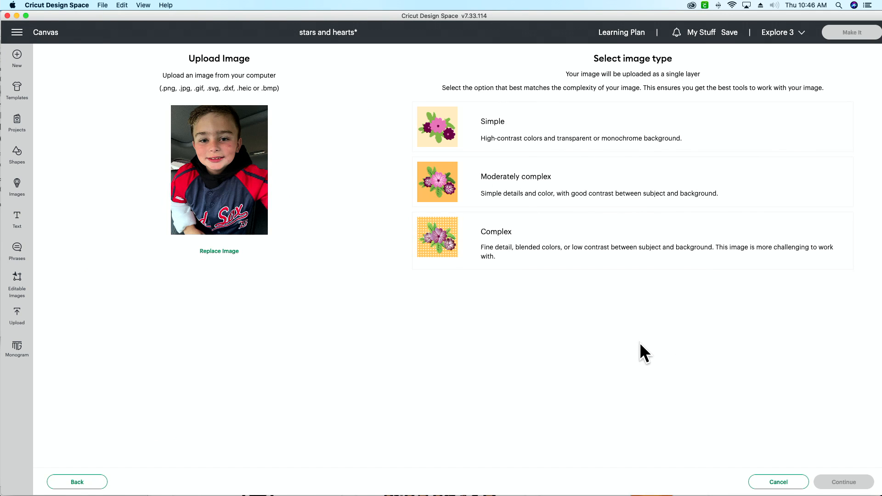
left_click(443, 238)
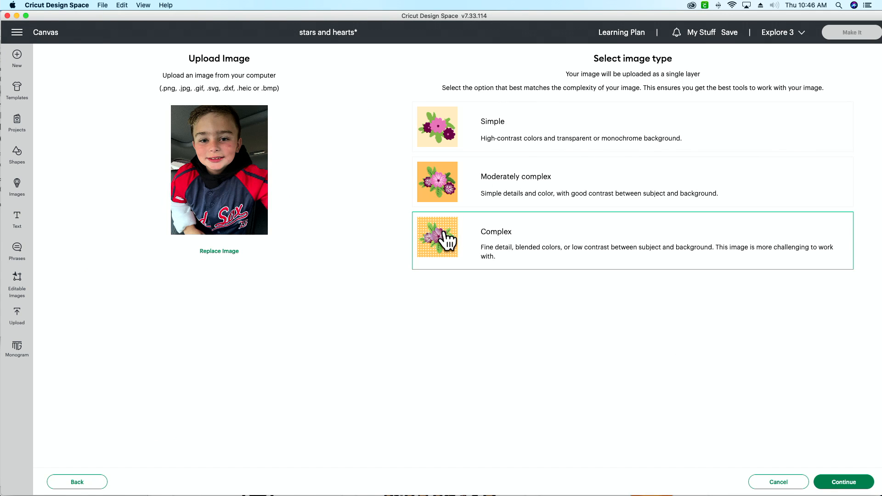
left_click(835, 484)
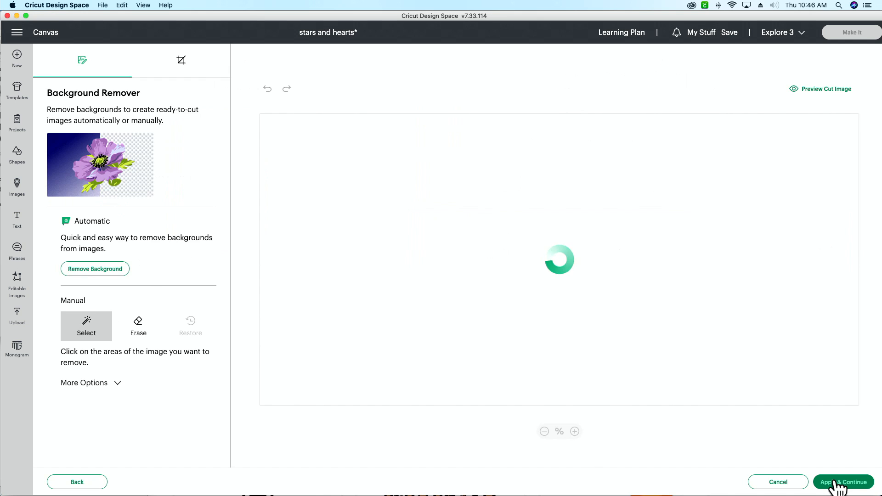
left_click(74, 271)
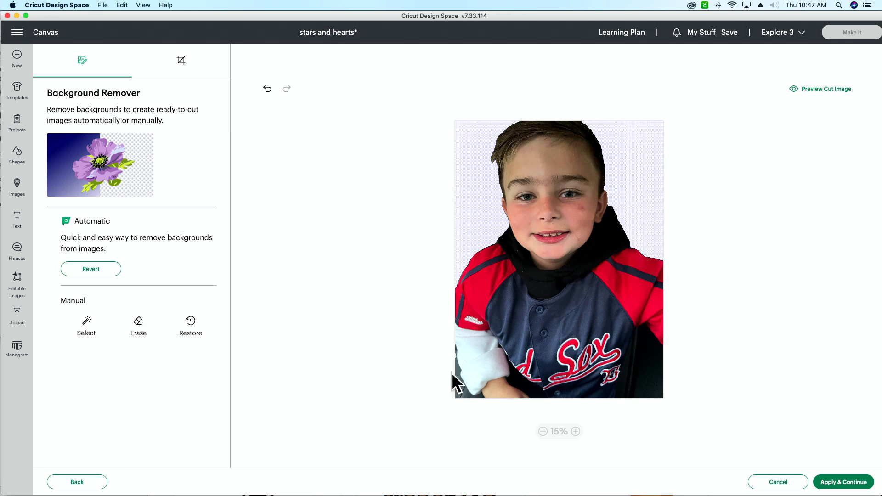
Remove the leftover dark seat areas beside and below the white sleeve with the manual Select tool
left_click(577, 431)
left_click(576, 432)
scroll(559, 260, "down", 20)
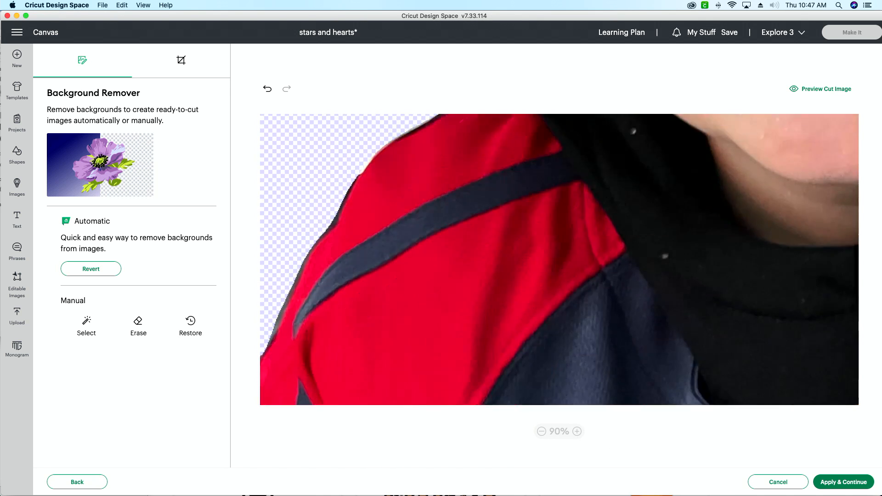
scroll(559, 259, "down", 2)
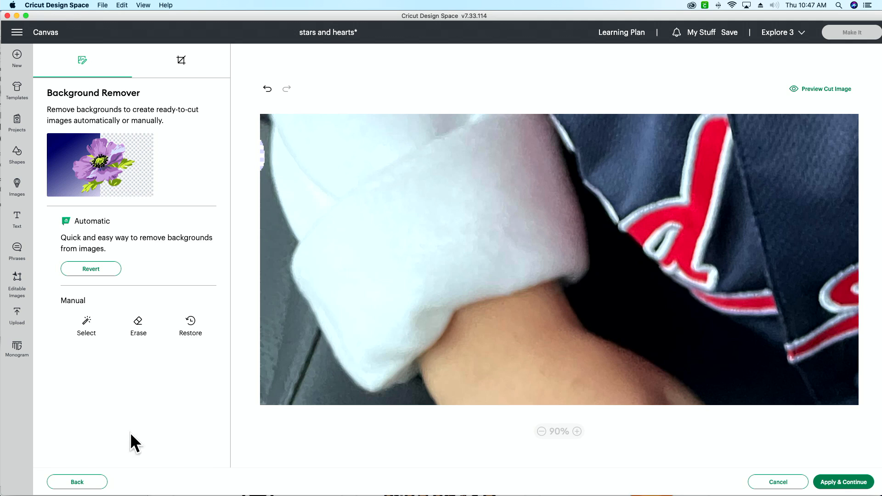
left_click(88, 329)
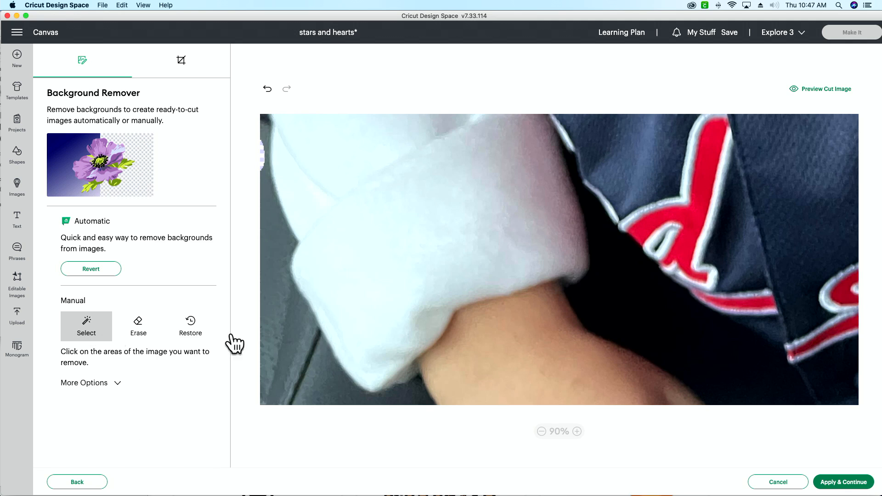
left_click(294, 379)
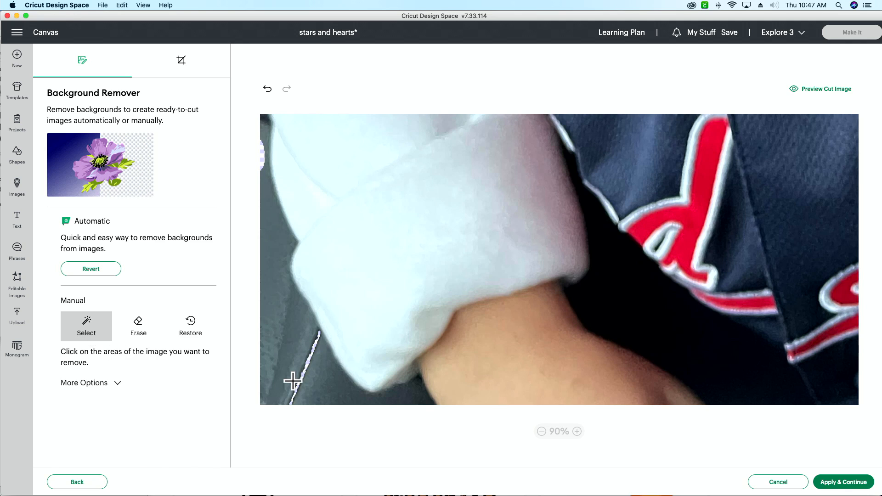
left_click(295, 351)
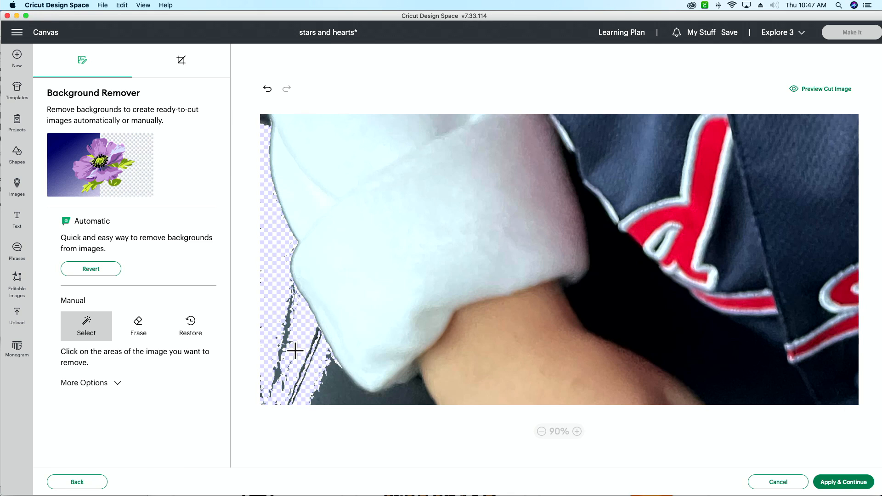
left_click(330, 382)
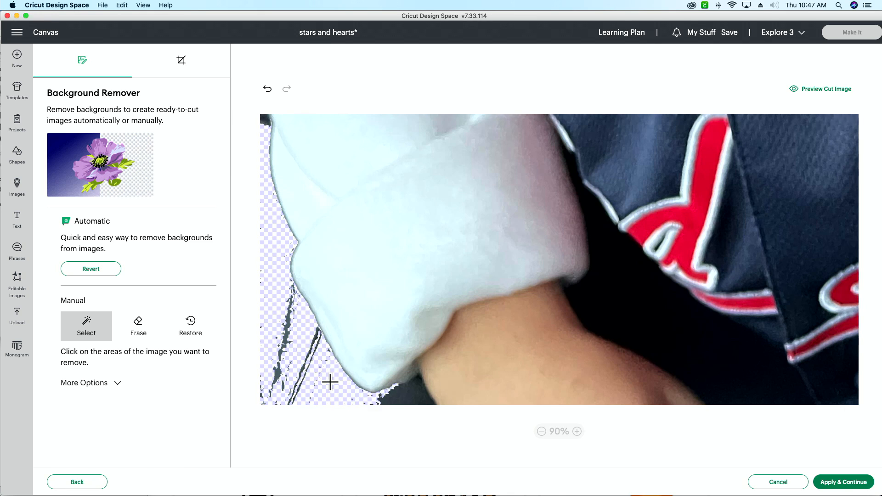
left_click(401, 397)
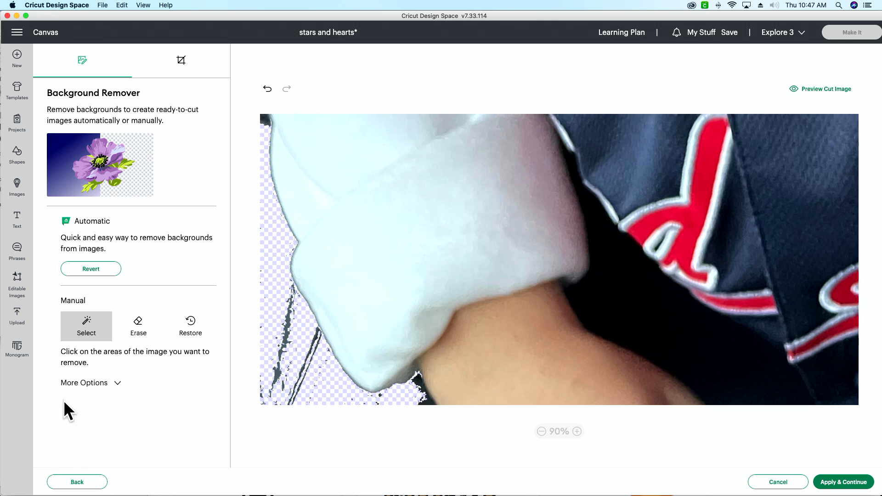
Erase the remaining dark streaks beside the white sleeve with the manual Erase tool at eraser size 20
left_click(142, 339)
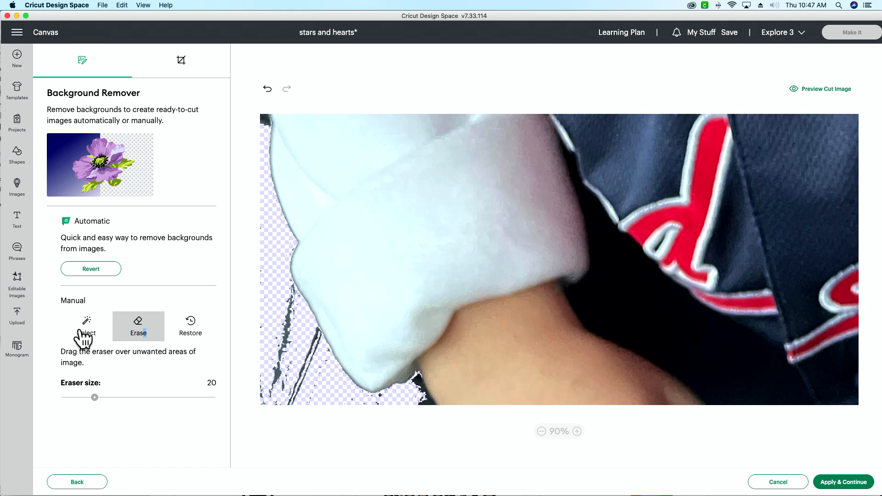
mouse_move(258, 400)
left_mouse_down()
mouse_move(306, 395)
mouse_move(287, 372)
mouse_move(281, 386)
mouse_move(275, 357)
mouse_move(284, 300)
mouse_move(308, 383)
mouse_move(316, 358)
left_mouse_up()
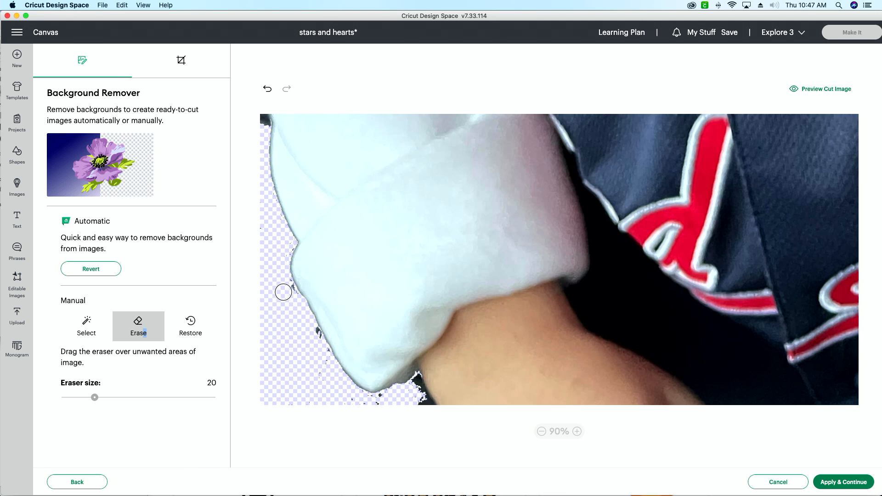
left_click(313, 334)
left_click(541, 431)
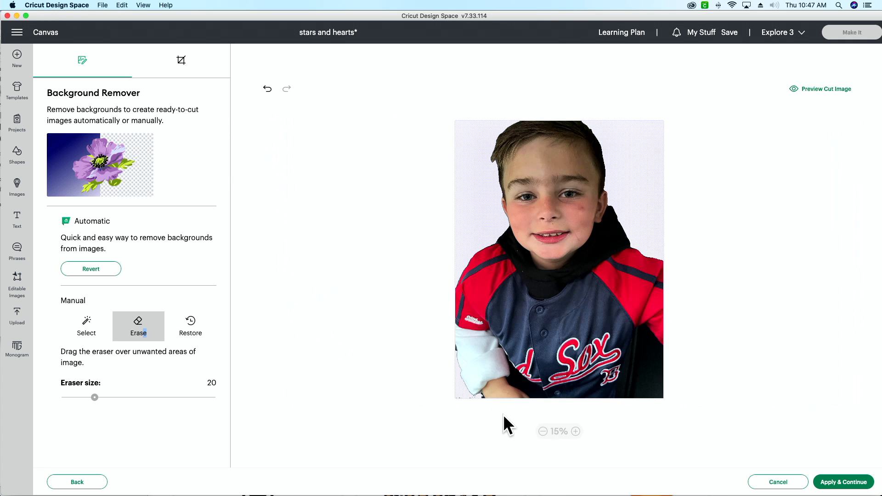
Preview the cut image, erase the stray specks around the sleeve's edge and below it, and hide the cut preview
left_click(808, 89)
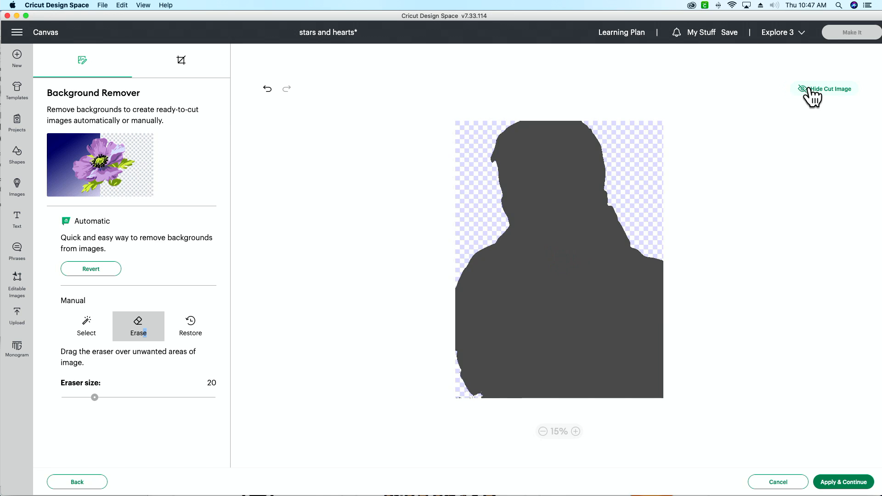
left_click(576, 431)
left_click(576, 431)
scroll(521, 298, "down", 10)
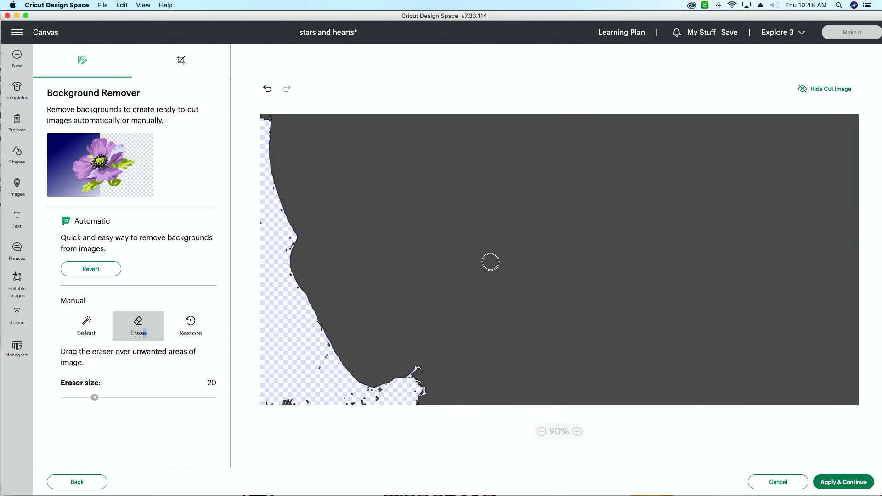
mouse_move(351, 372)
left_mouse_down()
mouse_move(323, 389)
mouse_move(363, 402)
mouse_move(340, 401)
mouse_move(372, 398)
mouse_move(264, 400)
mouse_move(321, 348)
left_mouse_up()
mouse_move(393, 390)
left_mouse_down()
mouse_move(378, 395)
mouse_move(411, 388)
left_mouse_up()
left_click(364, 395)
left_click_drag(277, 245, 287, 239)
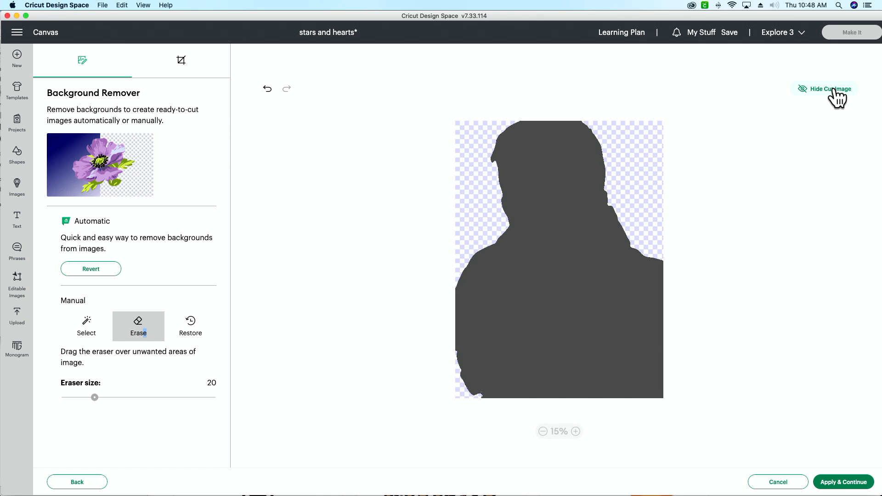
left_click(835, 90)
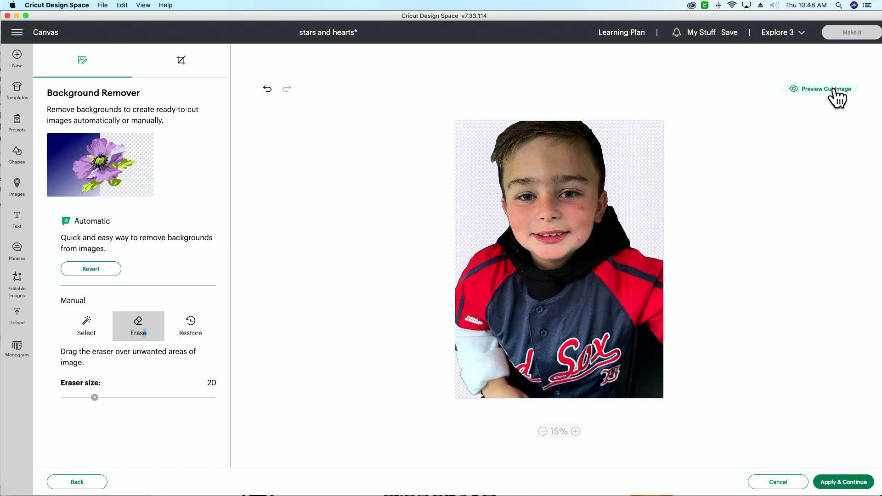